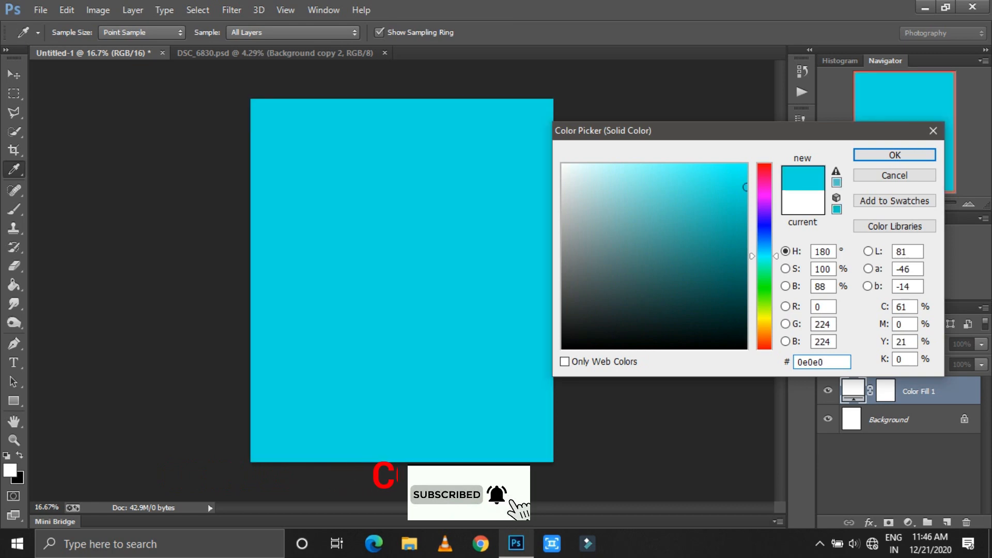
Step: Apply the near-black color to the solid color fill layer above the white background
key("Return")
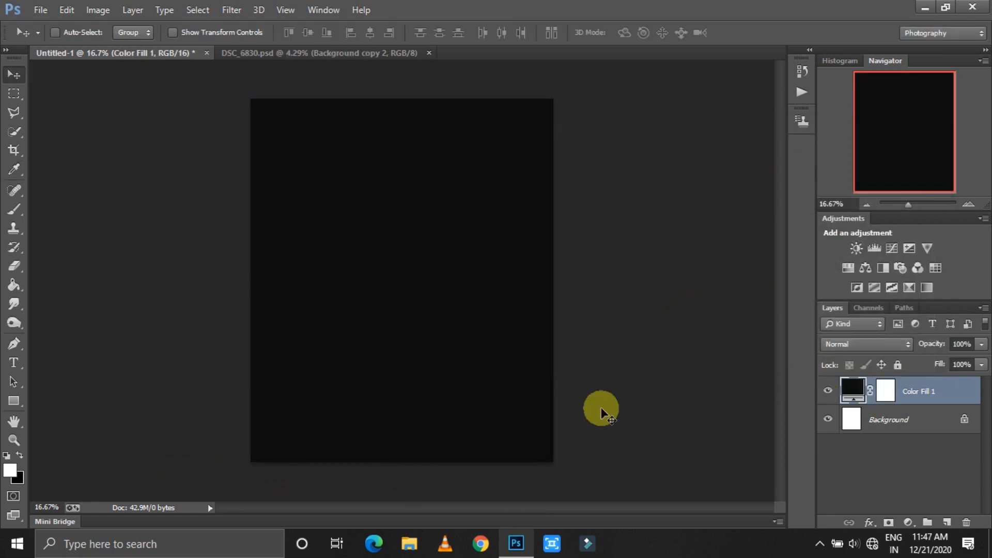
Step: Open the brick wall image pexels_Wall.jpg from the Downloads folder
left_click(40, 10)
left_click(73, 51)
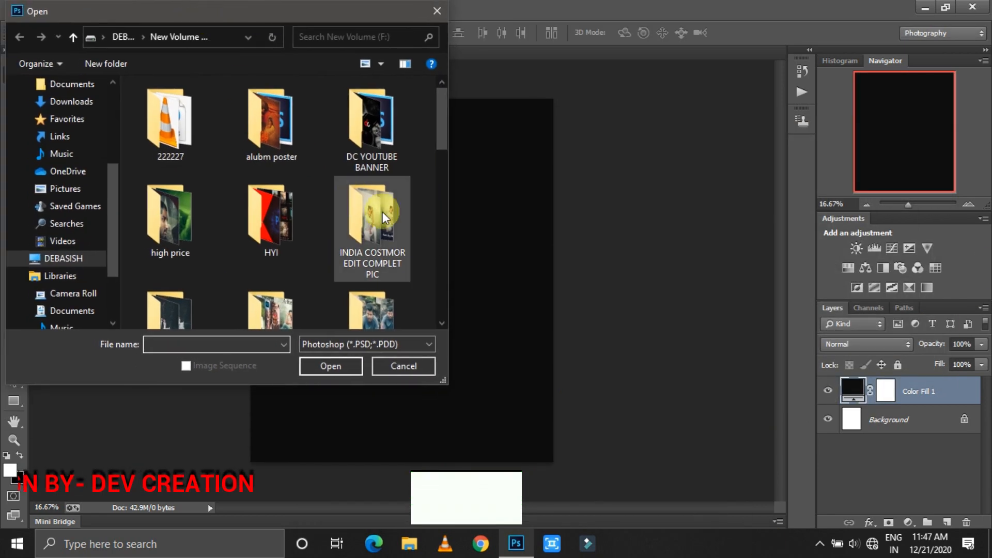
left_click(57, 258)
scroll(217, 155, "up", 3)
double_click(225, 235)
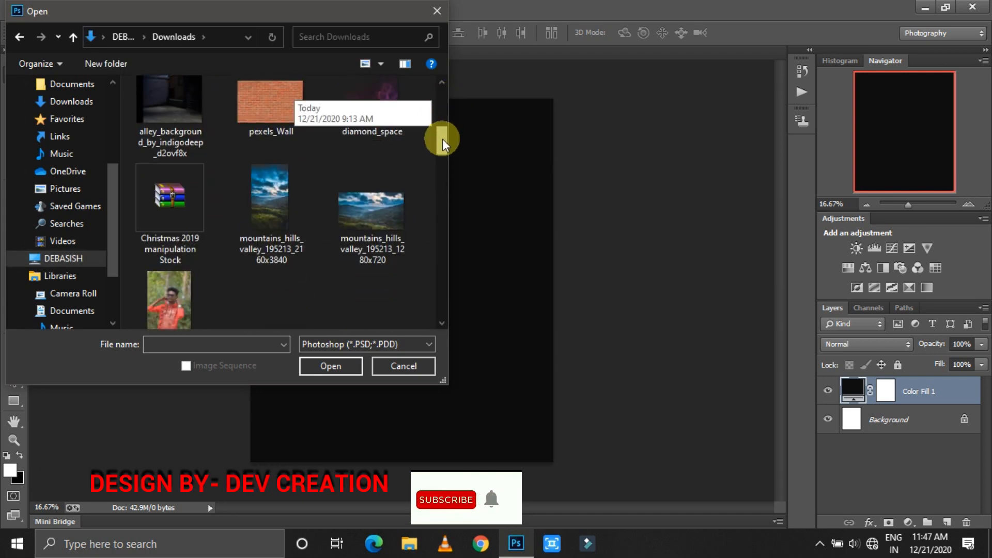
left_click(437, 135)
left_click(327, 366)
key("Return")
key("ctrl+o")
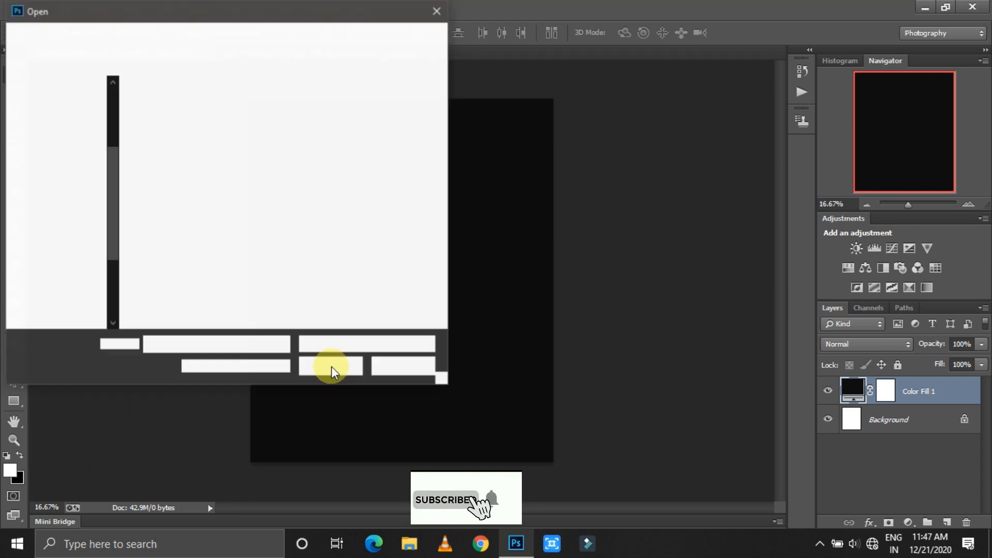
scroll(439, 155, "down", 5)
left_click(266, 200)
left_click(327, 368)
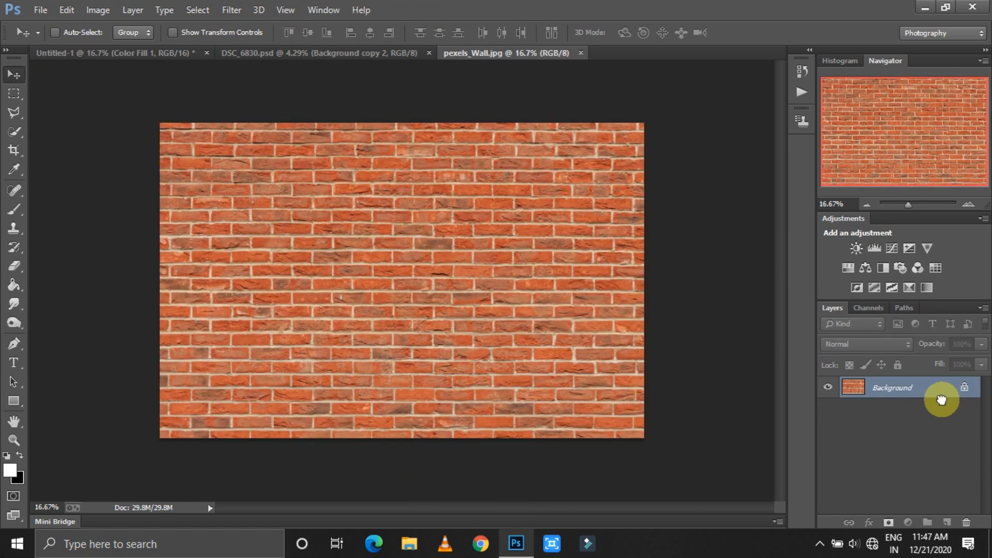
Step: Unlock the brick wall's background layer and move it into the Untitled-1 document above the color fill
double_click(941, 395, "alt")
left_click_drag(517, 222, 456, 288)
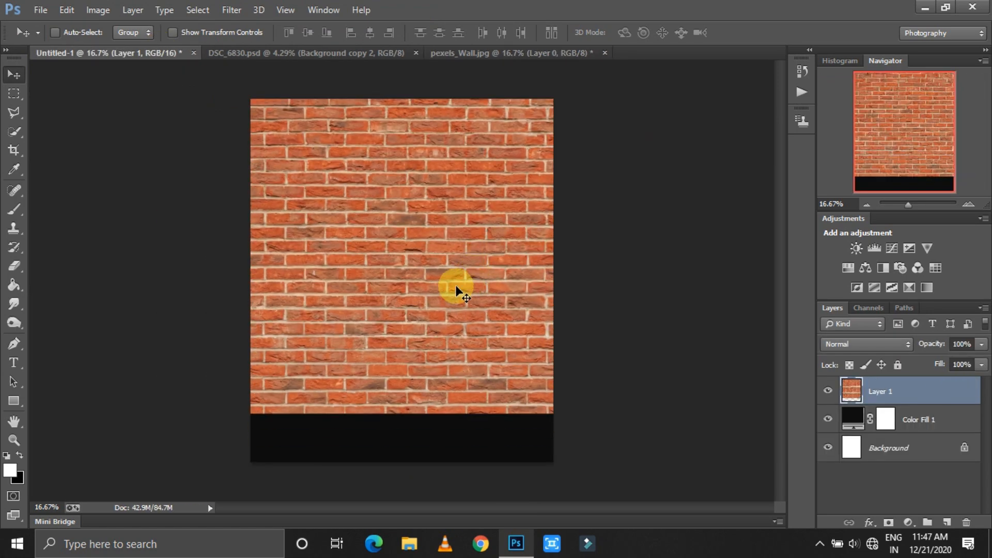
Step: Scale the brick wall layer's width to 89% using transform controls and move it upward, uncovering more of the dark fill below
left_click(173, 32)
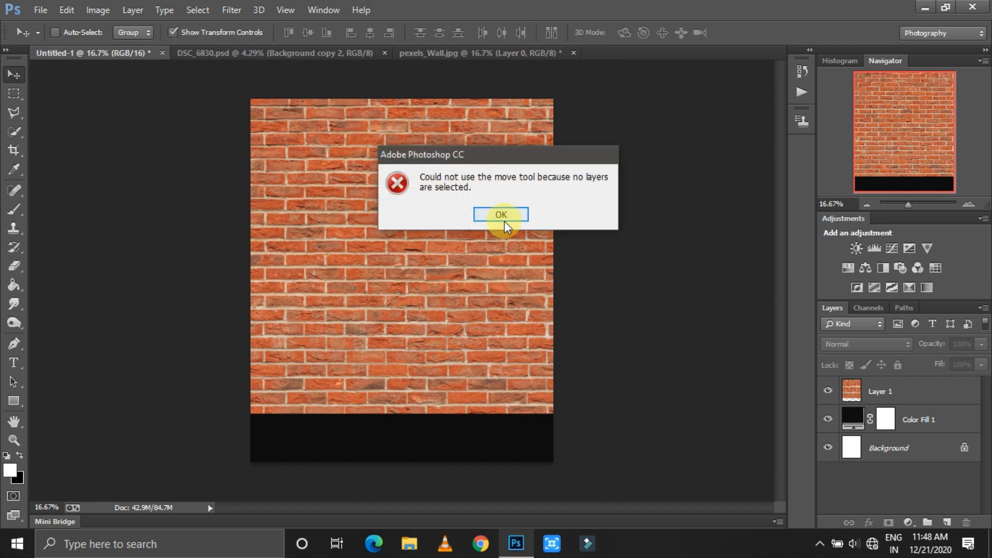
left_click(503, 221)
left_click(871, 398)
left_click(375, 99)
left_click_drag(176, 33, 649, 46)
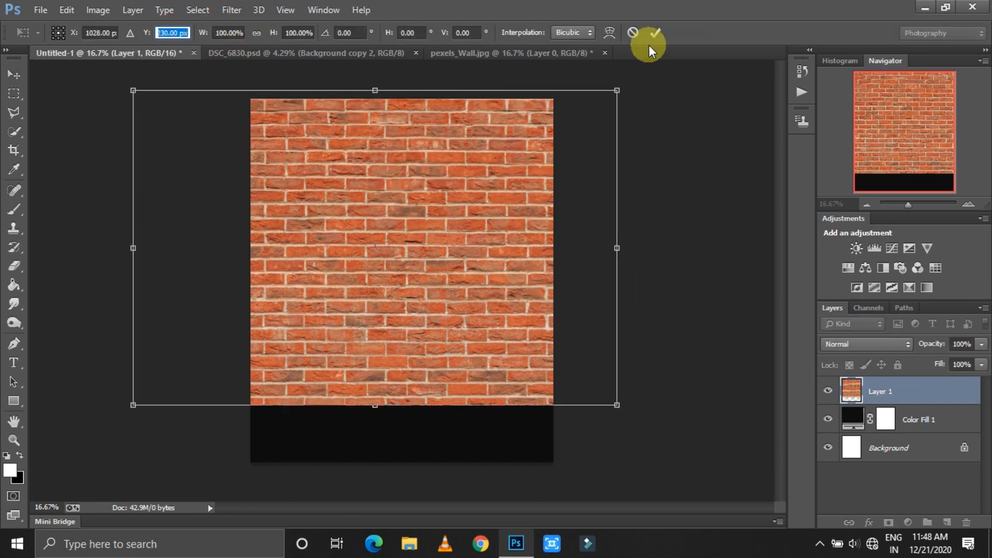
key("ctrl+z")
left_click(226, 33)
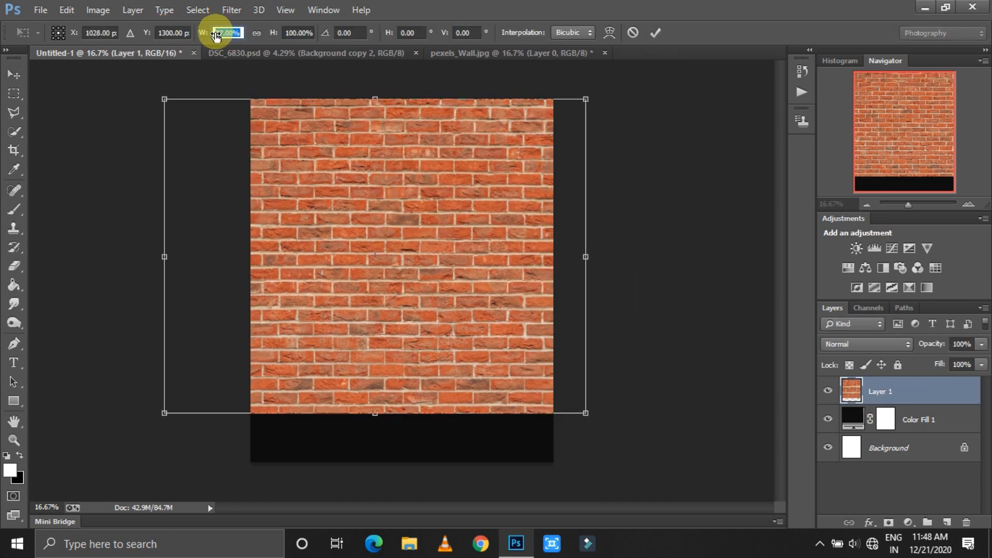
type("89")
key("Return")
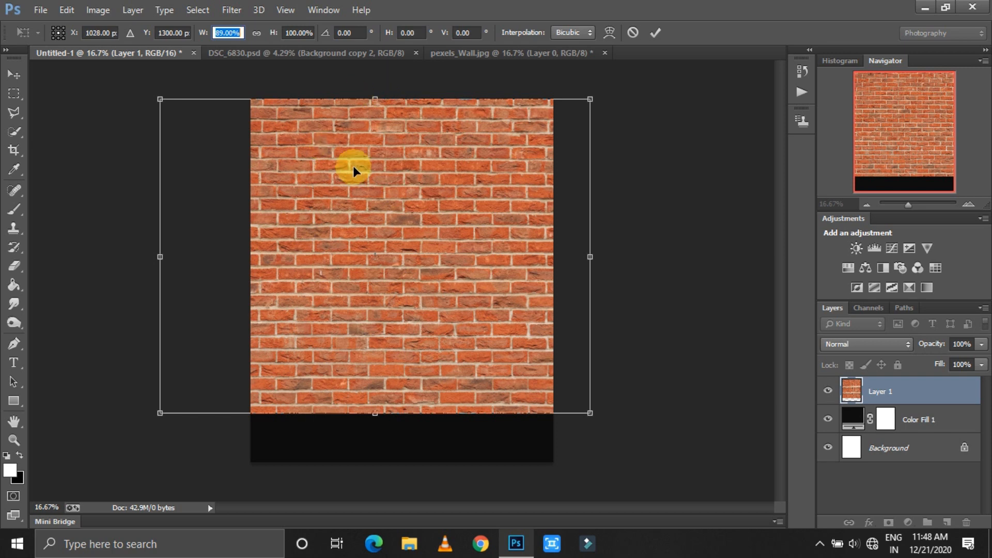
left_click(655, 32)
left_click_drag(413, 233, 431, 175)
Step: Add a Levels adjustment clipped to the brick layer and set its output white level to 125
left_click(907, 522)
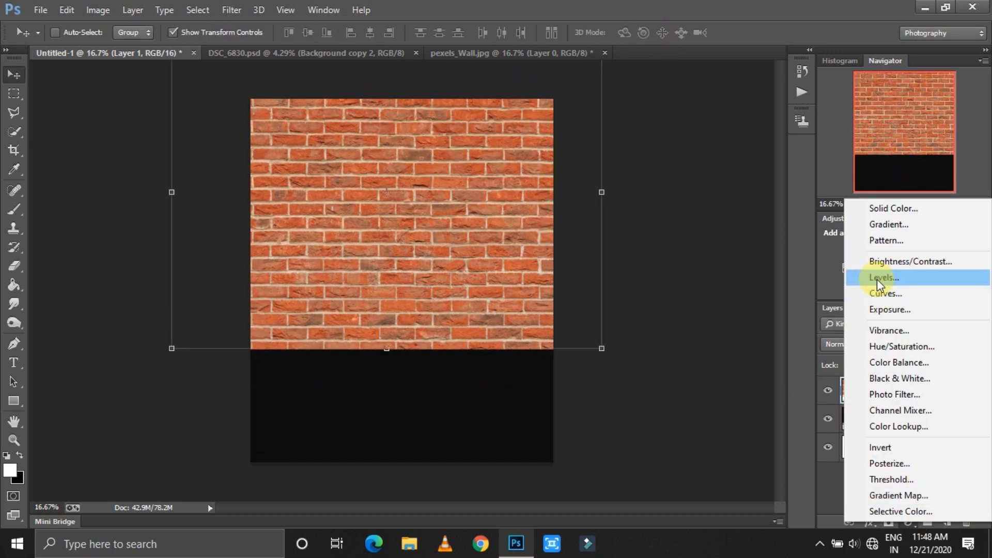
left_click(876, 279)
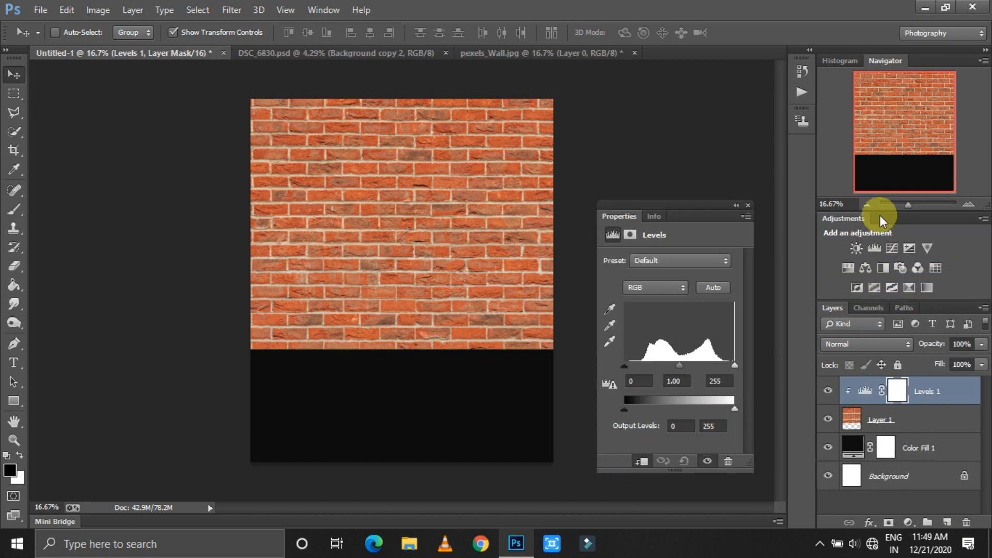
left_click_drag(716, 427, 693, 428)
type("126")
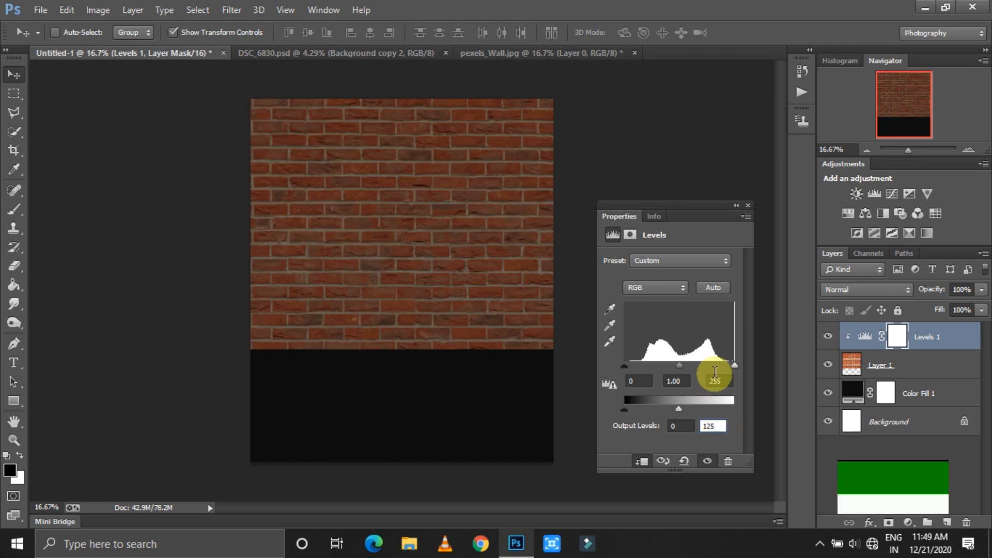
left_click(748, 205)
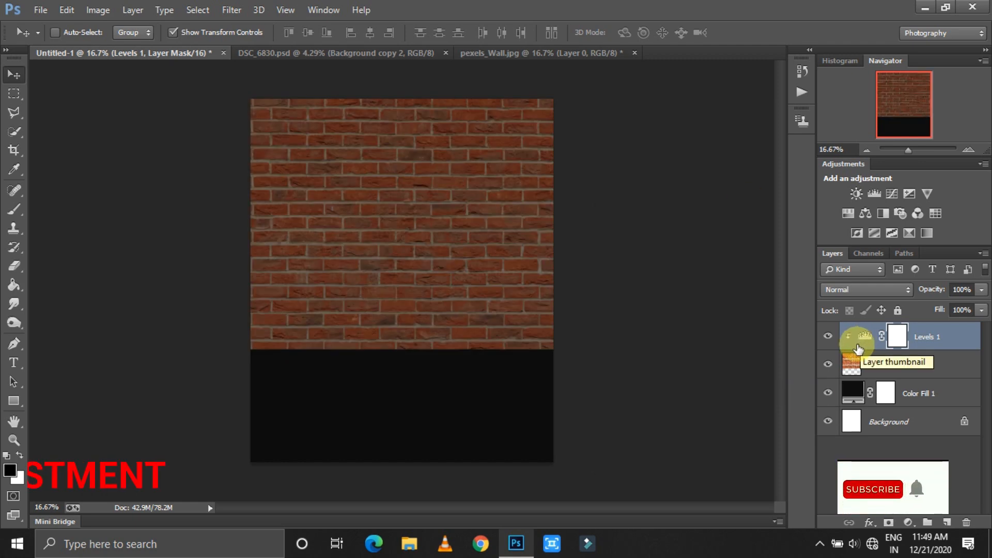
Step: Add a clipped Curves adjustment above Levels and pull the RGB curve's midpoint down to darken the bricks
double_click(861, 338)
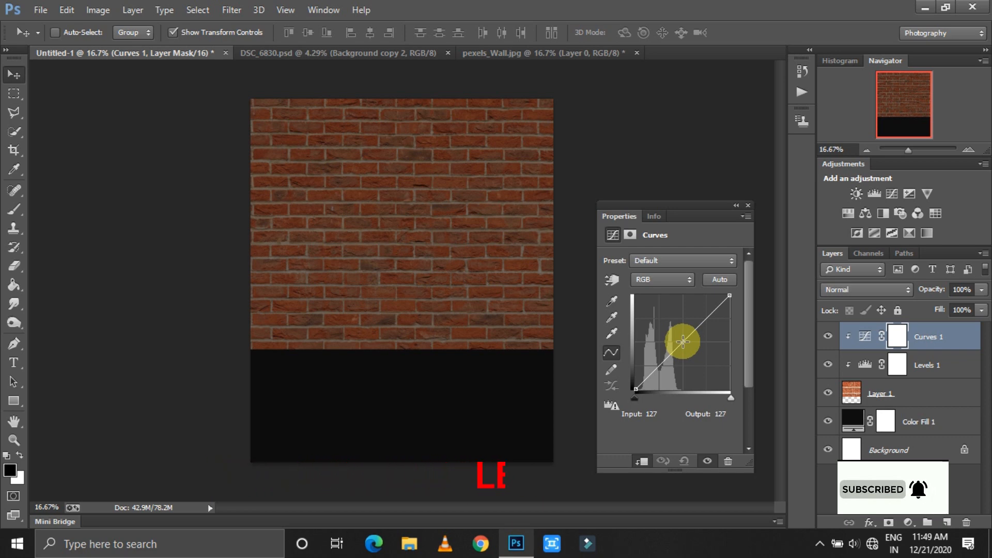
left_click_drag(683, 341, 691, 354)
left_click(748, 205)
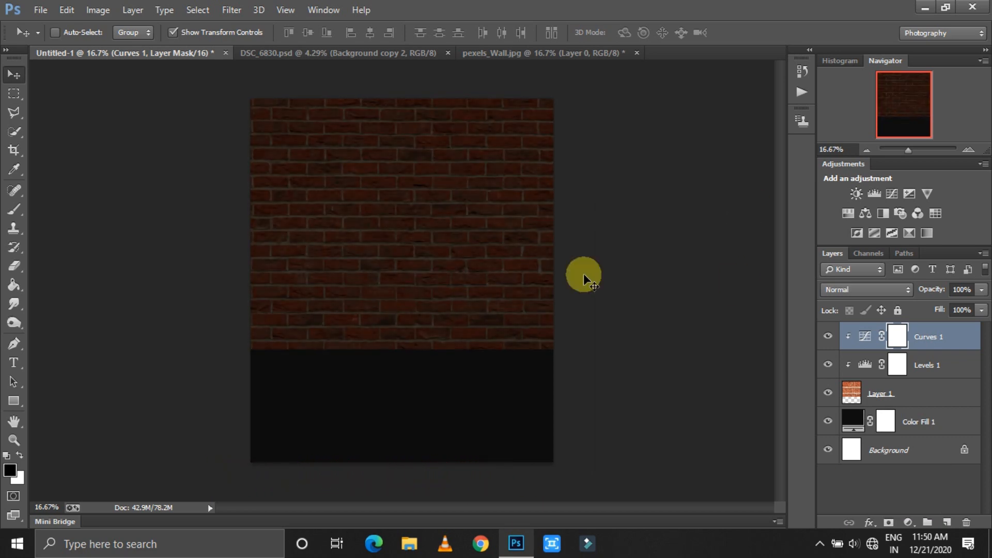
Step: Paint black on the Curves mask over the wall's upper middle with a soft 1053 px brush at 95% opacity
key("b")
right_click(414, 267)
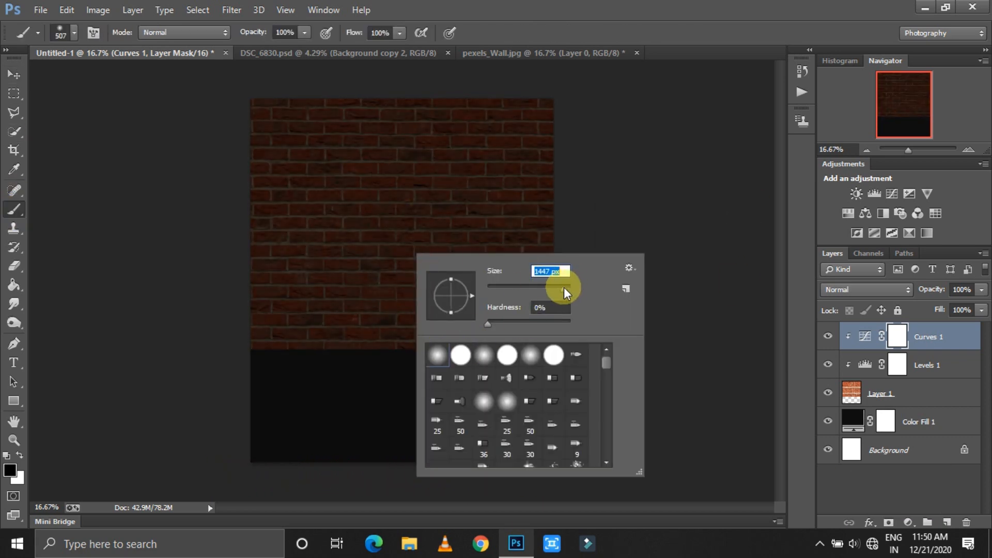
left_click(686, 234)
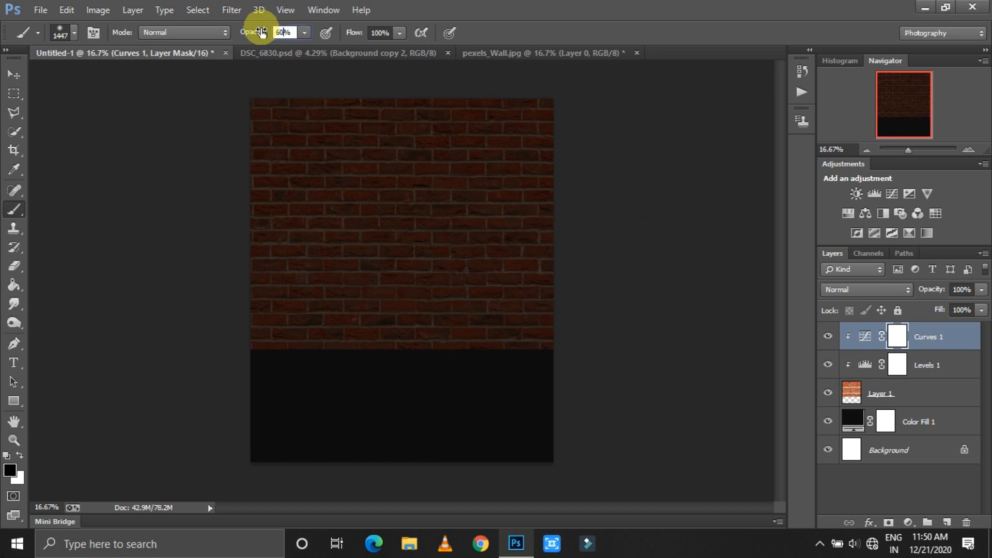
right_click(398, 224)
left_click(542, 260)
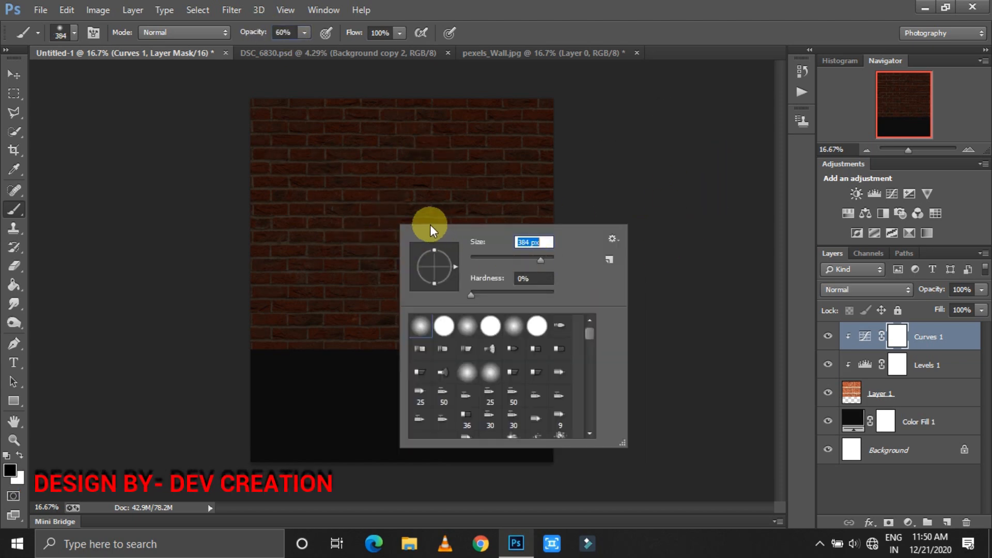
left_click_drag(284, 32, 260, 33)
type("95")
right_click(344, 154)
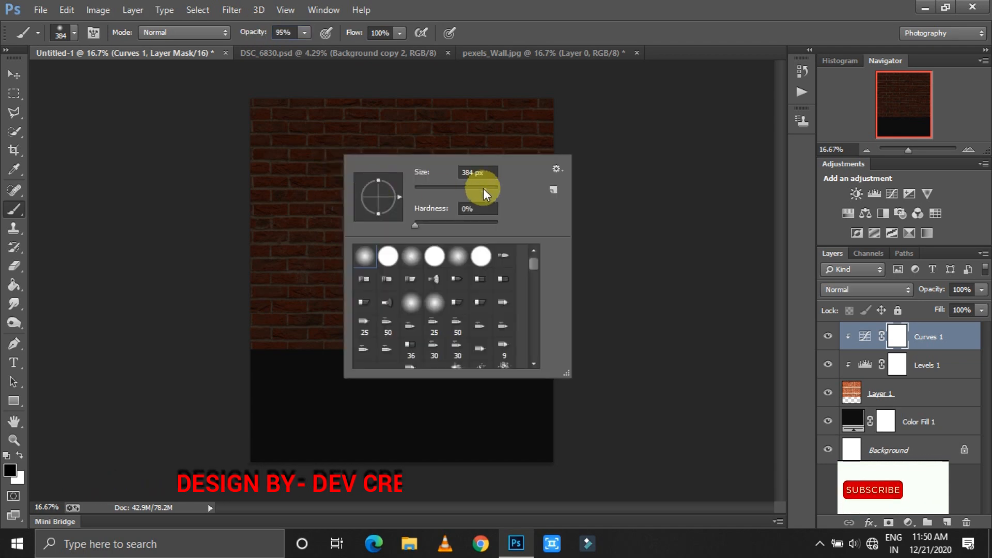
left_click_drag(485, 191, 489, 192)
left_click(722, 149)
mouse_move(340, 191)
left_mouse_down()
mouse_move(454, 195)
mouse_move(330, 197)
mouse_move(662, 356)
left_mouse_up()
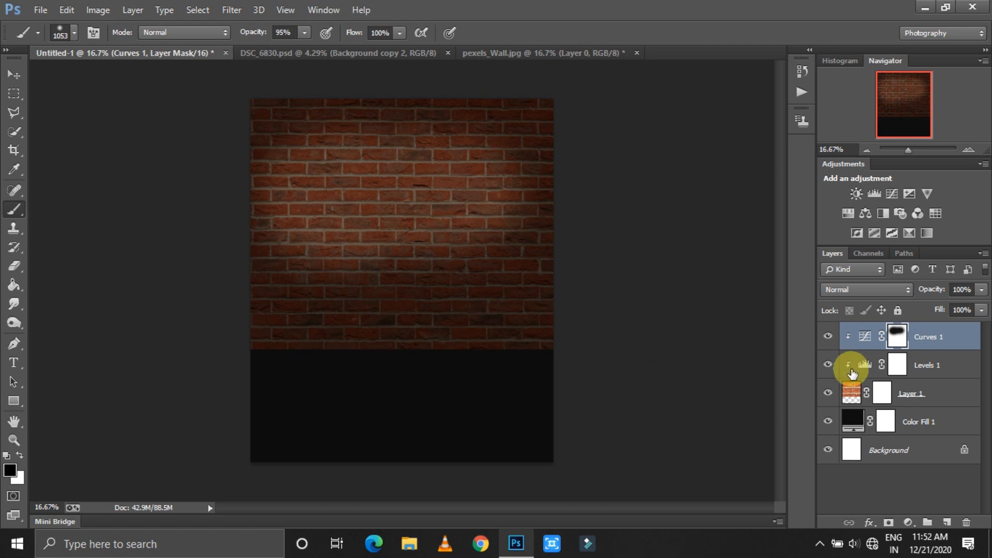
Step: Draw an upward linear foreground-to-transparent gradient on the brick layer's mask to fade the wall's lower part into the dark fill
left_click(879, 394)
left_click(14, 286)
key("shift+g")
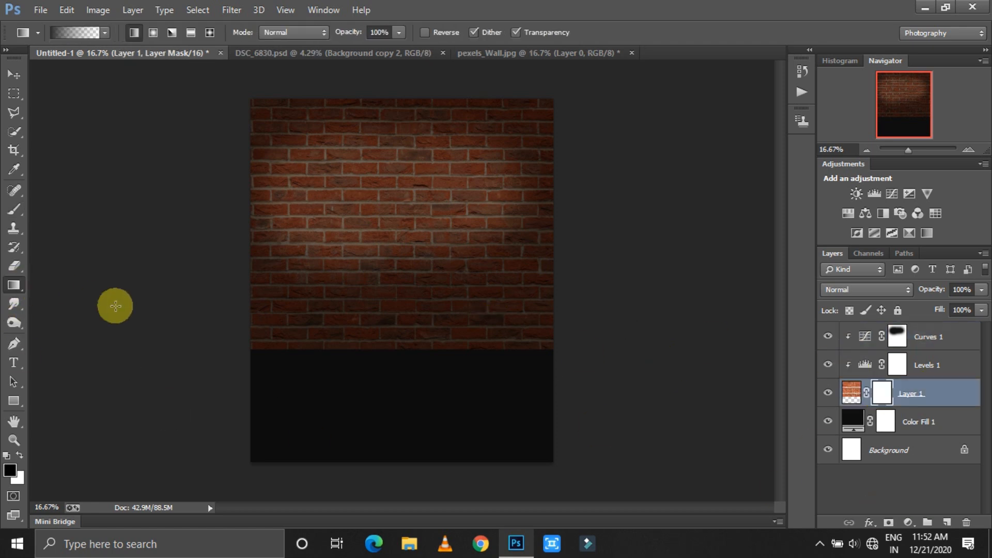
left_click_drag(388, 403, 391, 248)
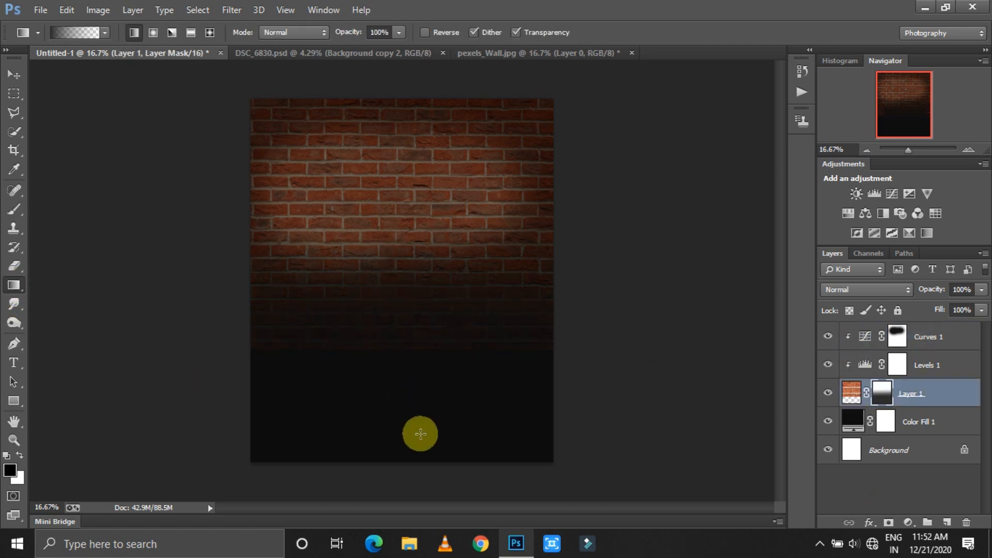
Step: Try longer and shorter upward gradients on the brick layer's mask, undoing the unwanted ones
left_click_drag(399, 428, 394, 136)
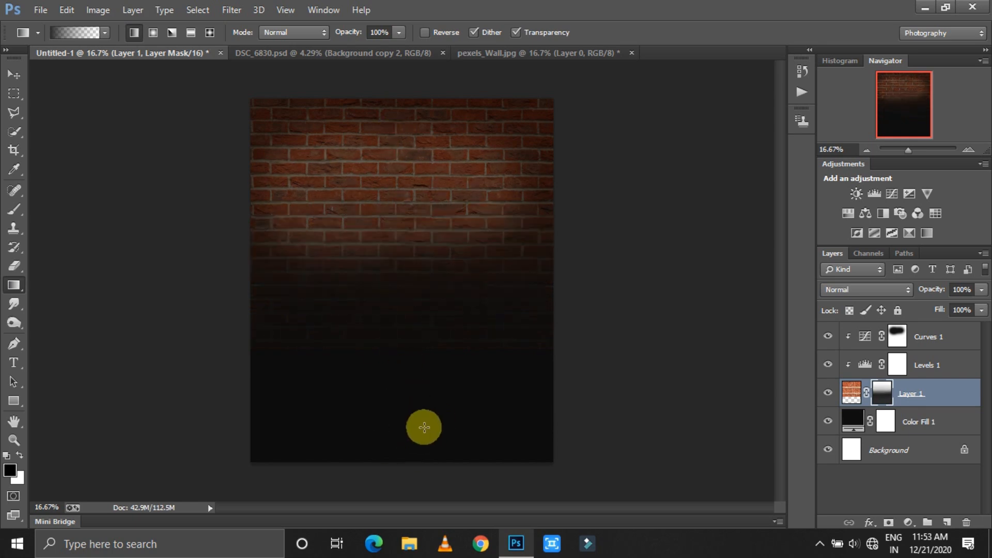
key("ctrl+z")
left_click_drag(398, 361, 390, 274)
key("ctrl+alt+z")
key("ctrl+alt+z")
left_click_drag(379, 380, 378, 308)
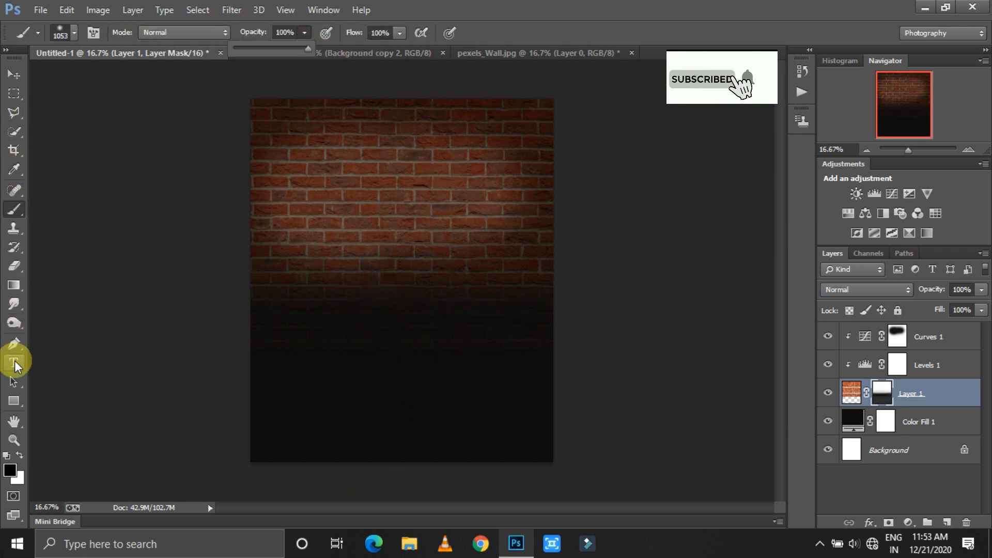
left_click(75, 36)
left_click(589, 390)
left_click(654, 449)
left_click(564, 346)
left_click(895, 155)
left_click(843, 171)
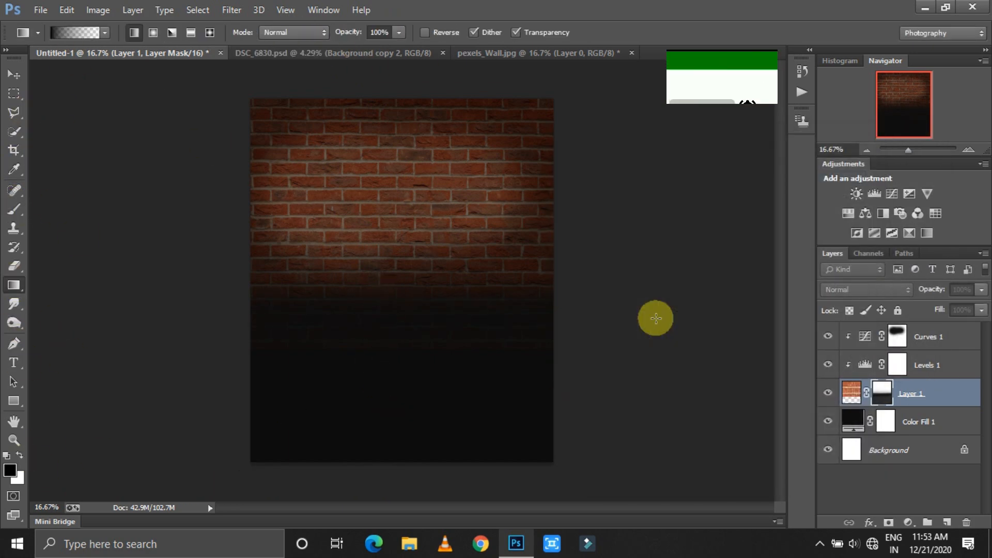
Step: Undo the last gradients and redraw three upward black gradients on the brick layer's mask, hiding the wall's lower edge completely
key("ctrl+alt+z")
key("ctrl+alt+z")
left_click(885, 392)
left_click_drag(392, 394, 388, 265)
left_click_drag(387, 368, 388, 314)
left_click_drag(360, 345, 358, 281)
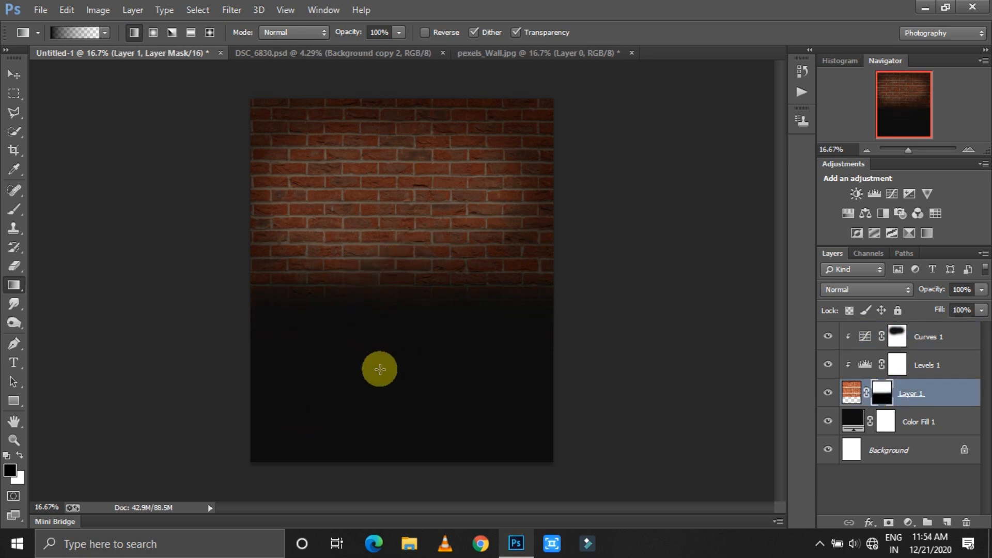
key("v")
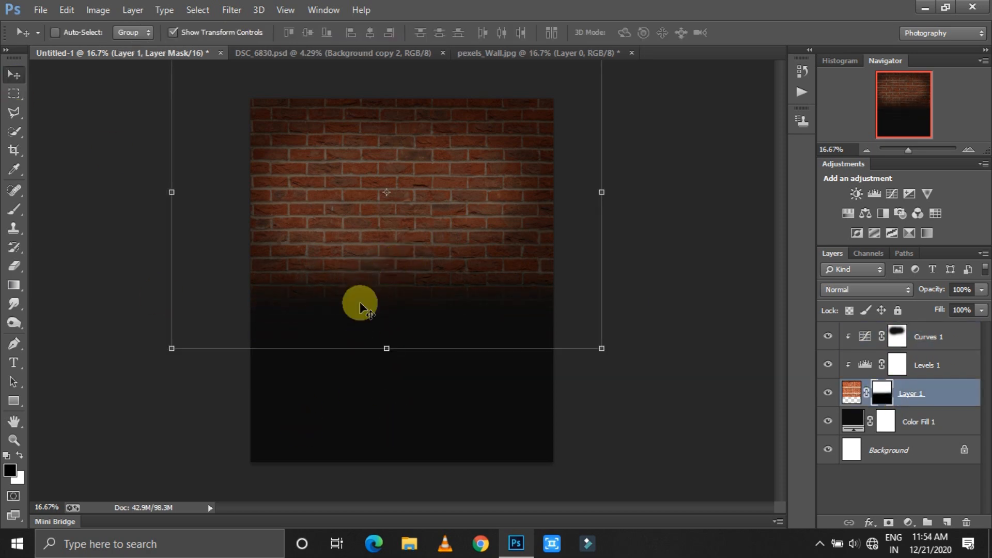
left_click(847, 421)
key("g")
key("x")
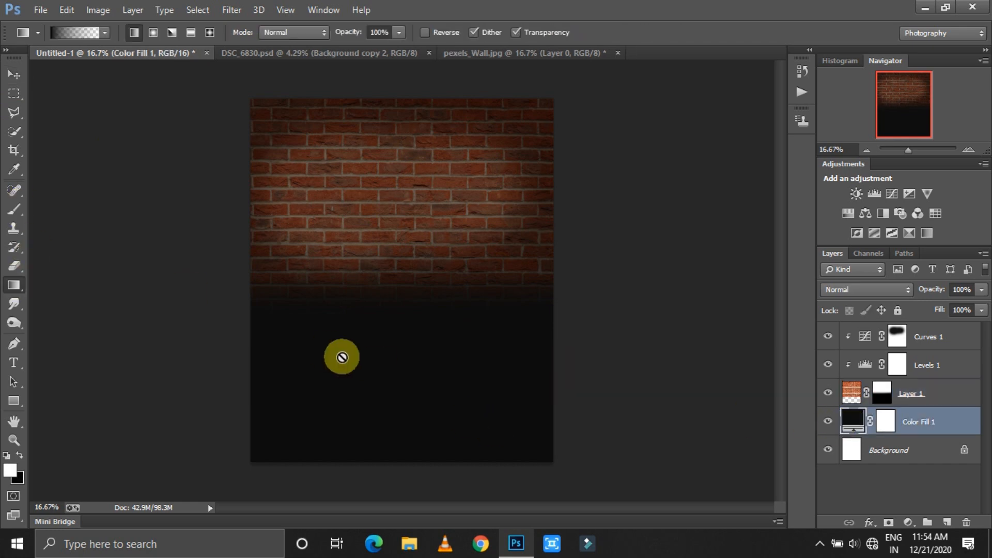
Step: Add a Vibrance adjustment above the Curves layer with saturation -38 and vibrance +4
left_click(915, 335)
left_click(904, 523)
left_click(824, 339)
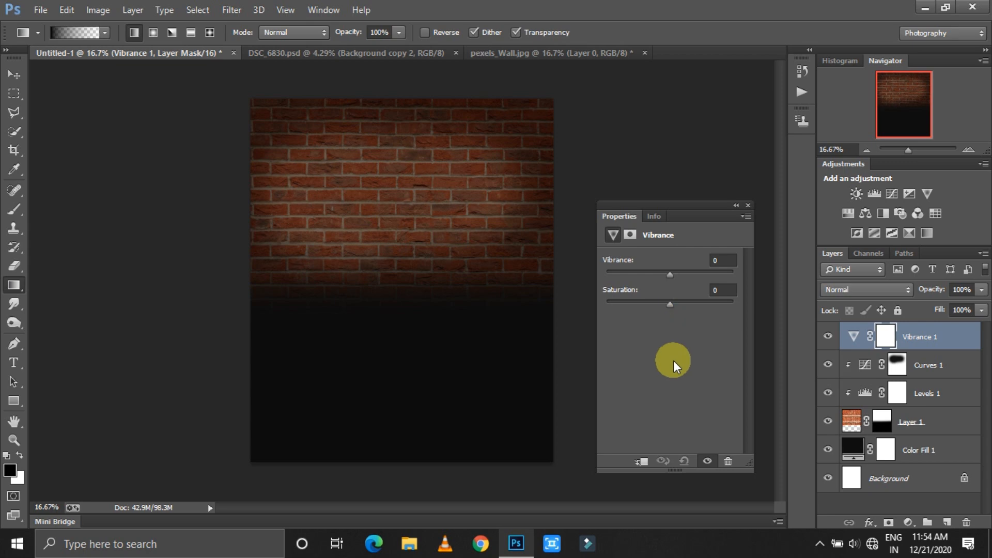
left_click(708, 292)
type("-38")
left_click(702, 257)
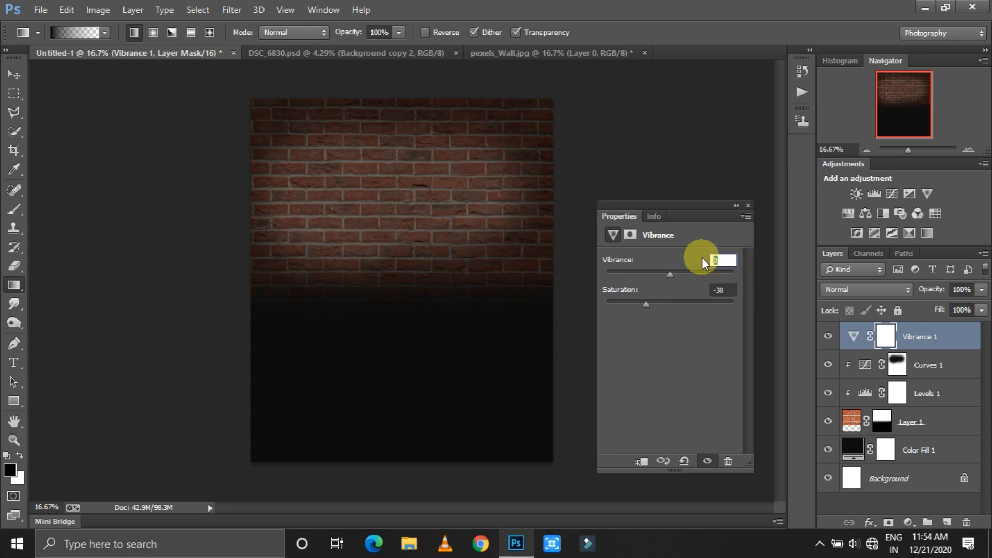
type("+4")
left_click(748, 206)
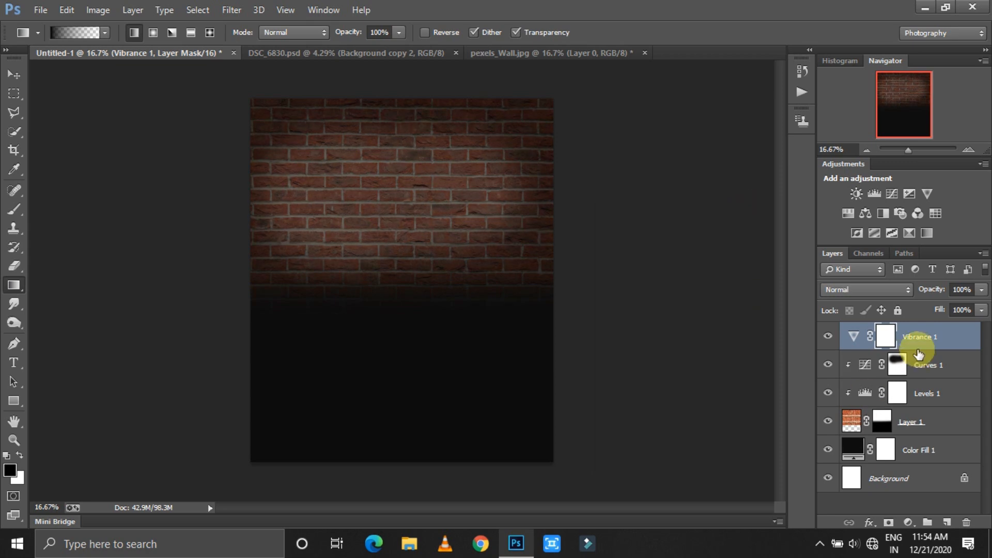
Step: Try painting black over the middle of the wall with the Brush at full opacity, and undo the stroke
left_click(896, 394)
left_click(14, 209)
mouse_move(354, 221)
left_mouse_down()
mouse_move(327, 199)
mouse_move(367, 201)
mouse_move(299, 243)
left_mouse_up()
key("ctrl+z")
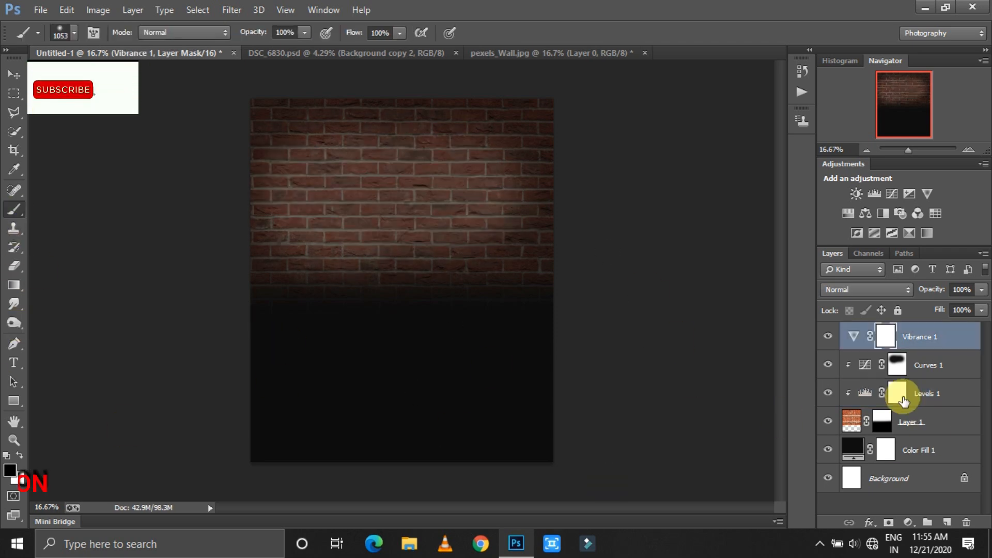
Step: Paint black on the Levels mask over the wall's upper middle with the soft brush at 30% opacity to brighten it
left_click(897, 393)
left_click_drag(290, 31, 272, 28)
type("30")
left_click_drag(311, 176, 388, 190)
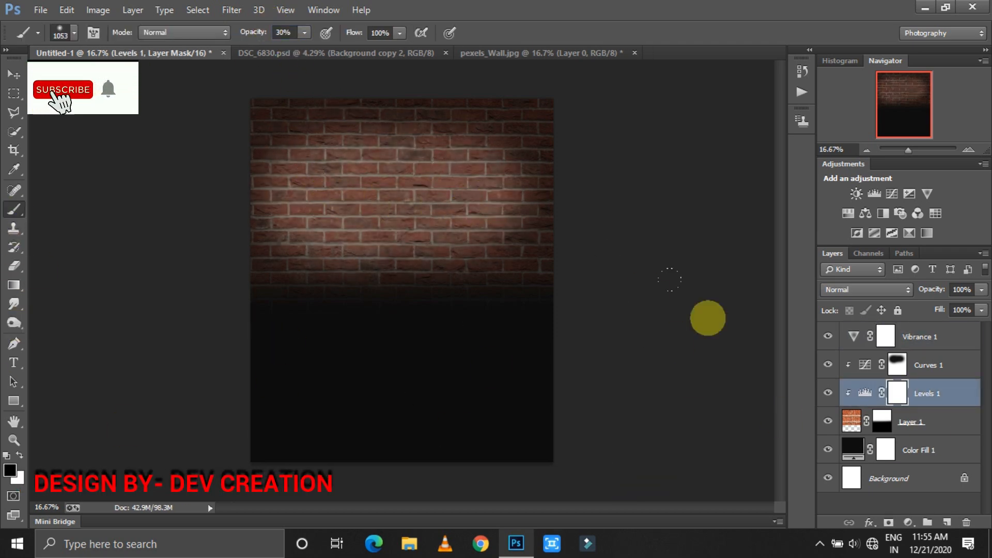
key("g")
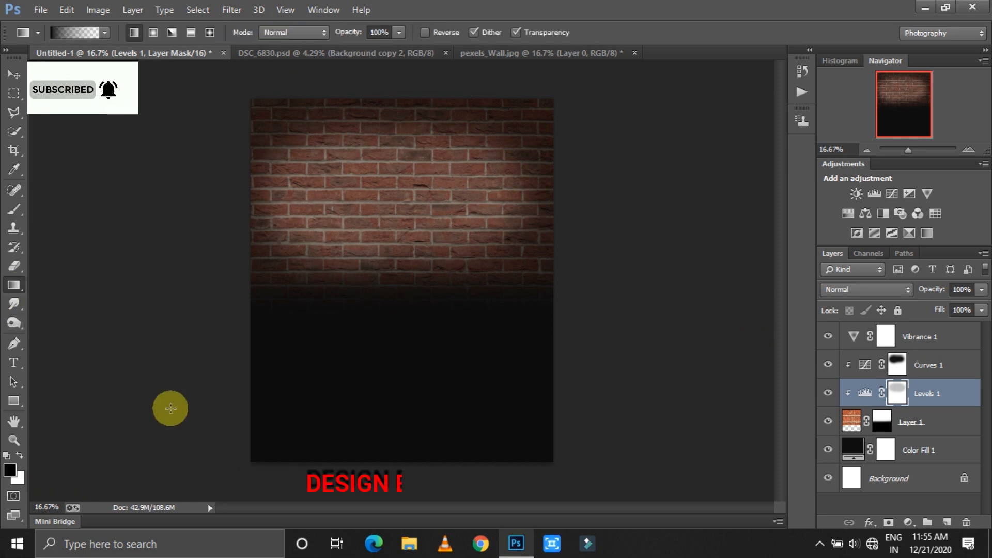
Step: Draw a rectangle about 1902 × 894 px over the lit bricks with a white 5 pt stroke and no fill
left_click(14, 401)
left_click(133, 32)
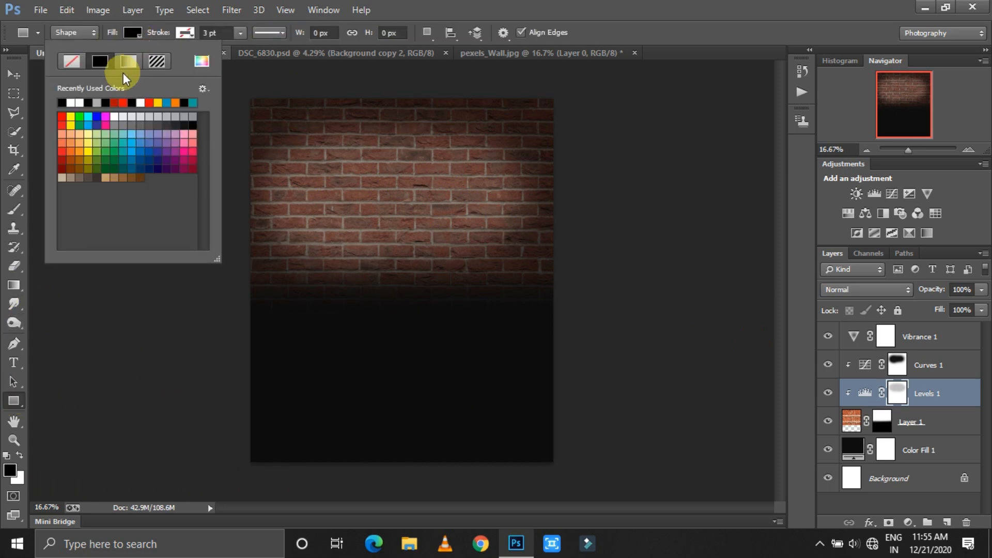
left_click(185, 32)
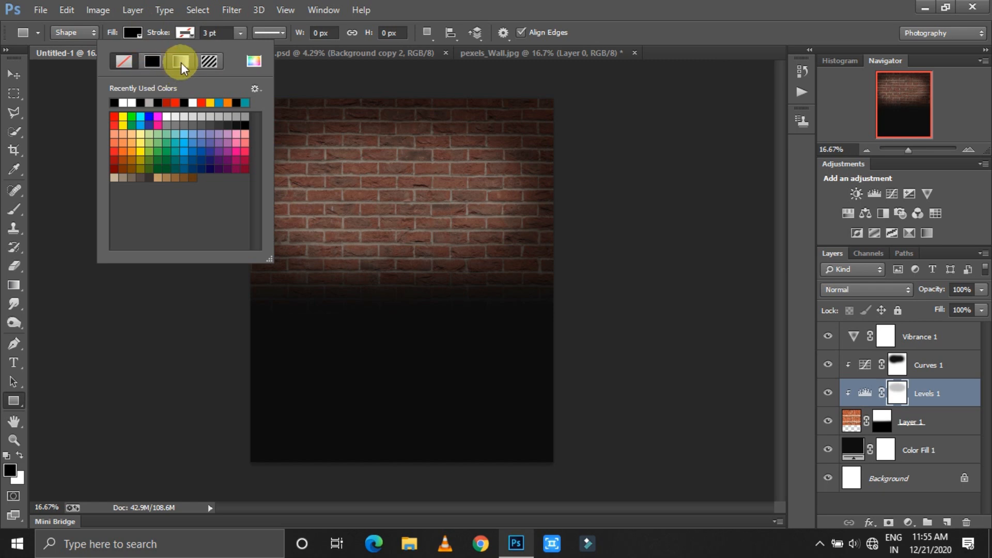
left_click(126, 102)
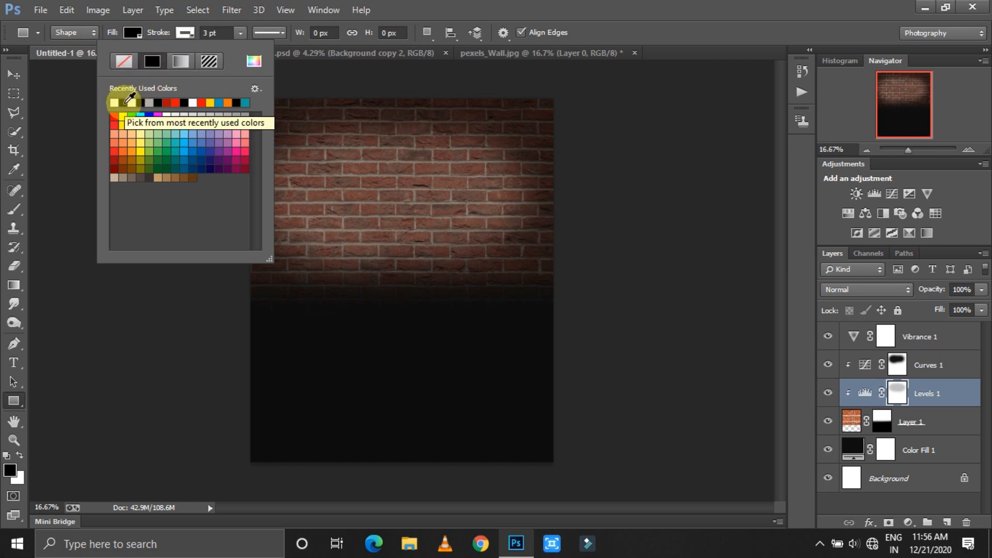
double_click(207, 33)
type("5")
left_click(223, 88)
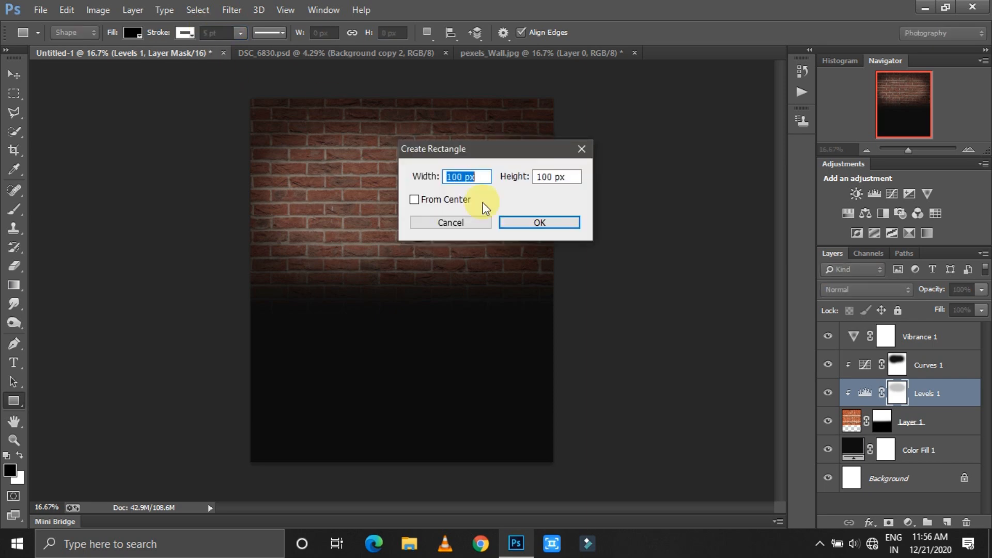
left_click(581, 149)
left_click_drag(292, 141, 523, 248)
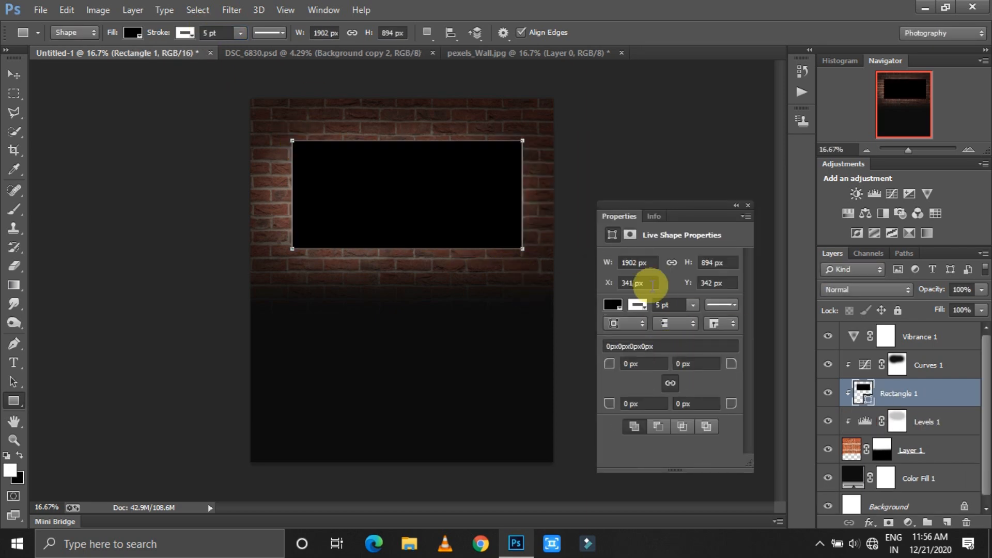
left_click(132, 32)
left_click(71, 62)
Step: Set the rectangle to 1827 × 943.54 px at X 353 px and Y 348 px, with a 10 pt stroke
left_click(625, 262)
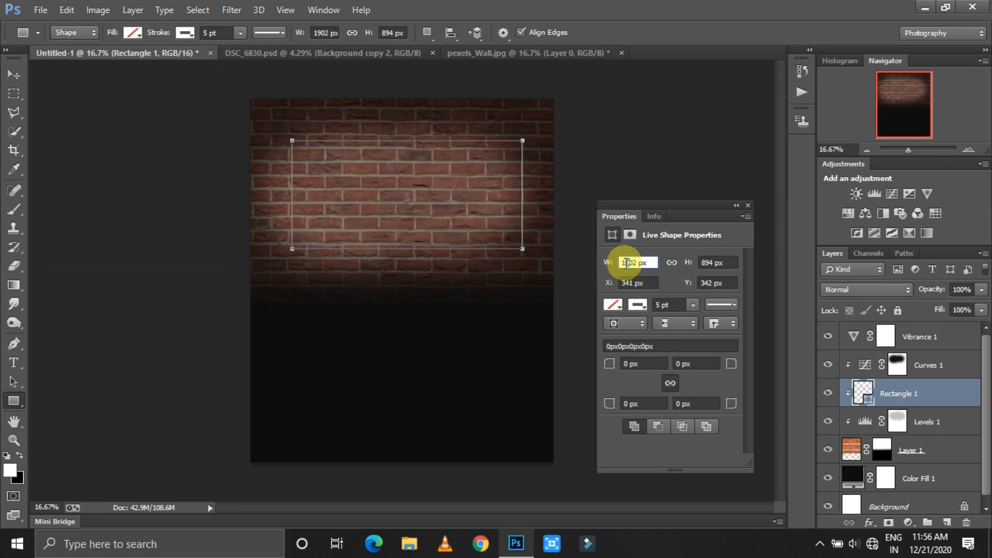
left_click(712, 262)
type("943.54")
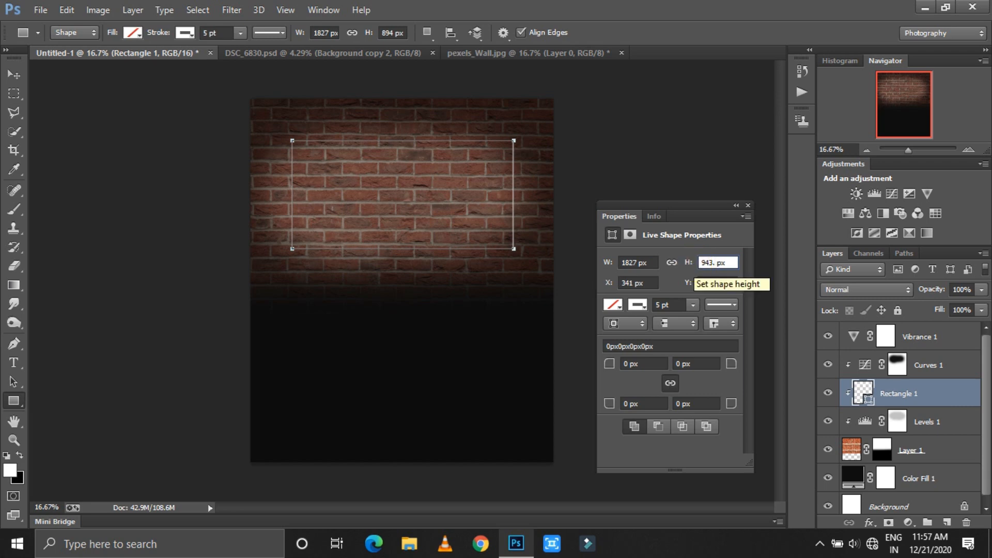
left_click(632, 284)
type("353")
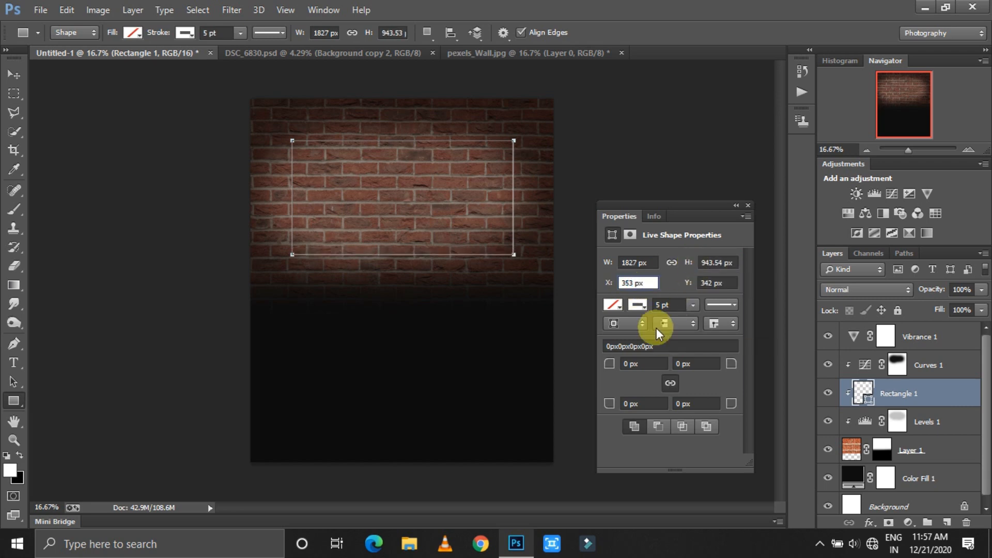
left_click(702, 283)
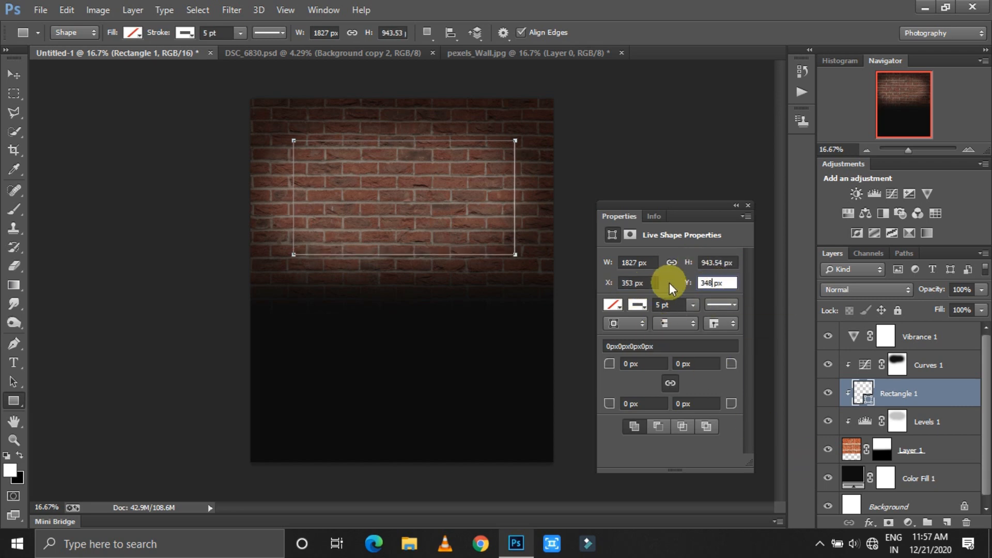
key("Tab")
type("10")
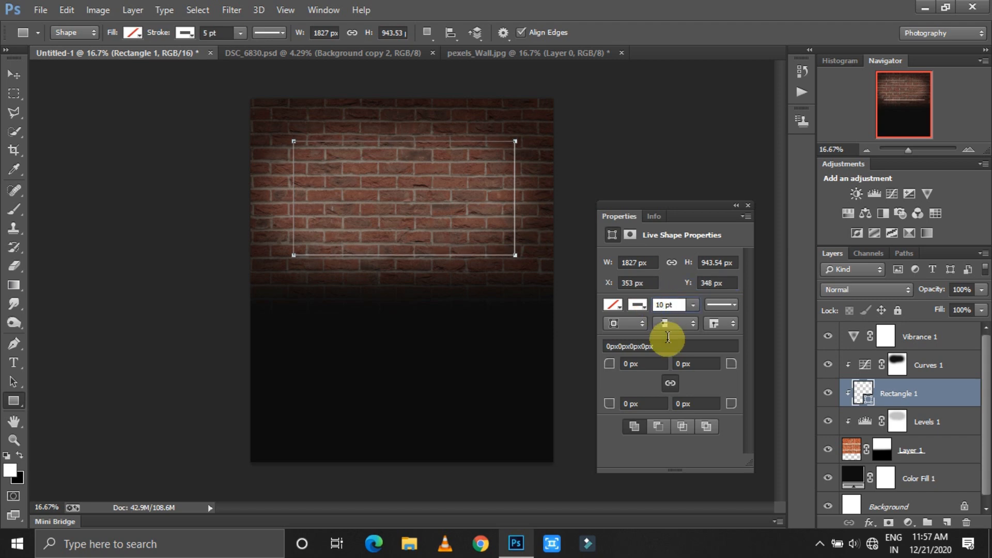
Step: Round all four corners of the rectangle to 5 cm and move its layer above the Vibrance adjustment
left_click(605, 347)
type("5cm5cm5cm5cm")
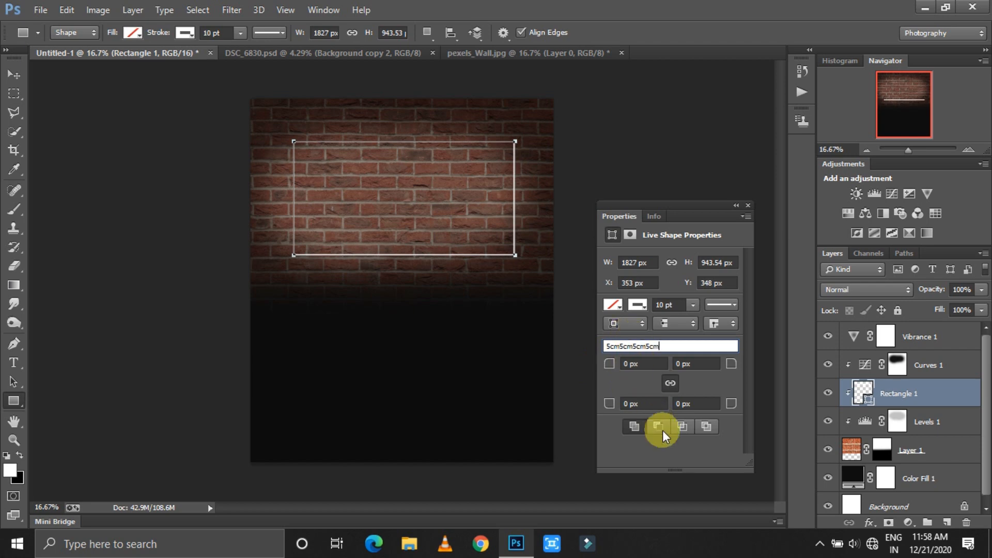
key("Return")
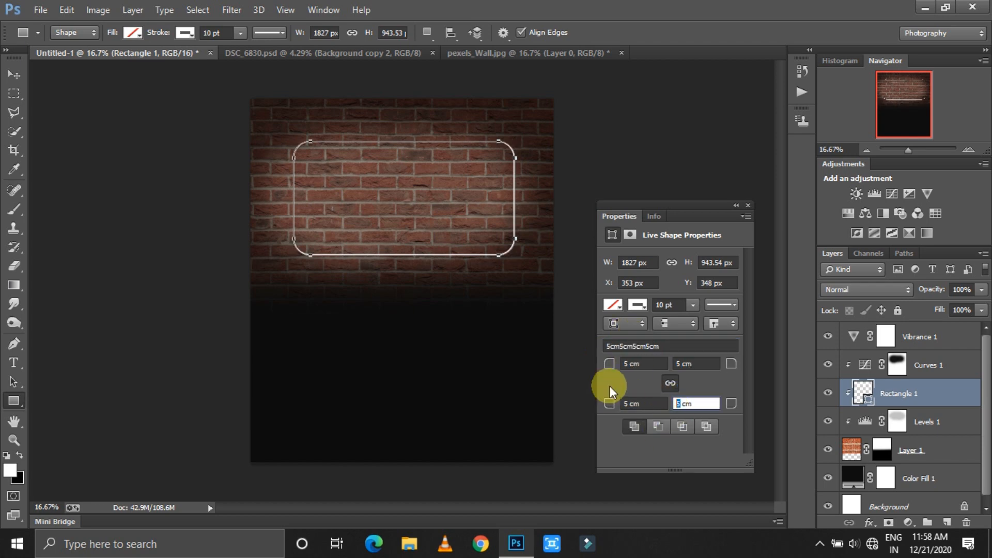
left_click(747, 205)
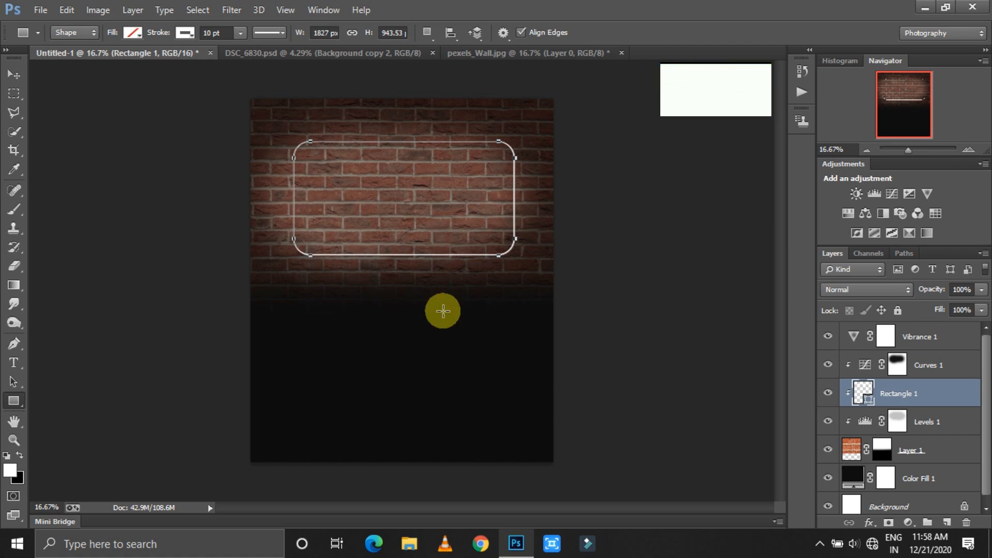
left_click_drag(902, 393, 908, 326)
Step: Paint white at 100% brush opacity on the Curves and Levels masks around the frame, and undo the last stroke across the wall
left_click(897, 394)
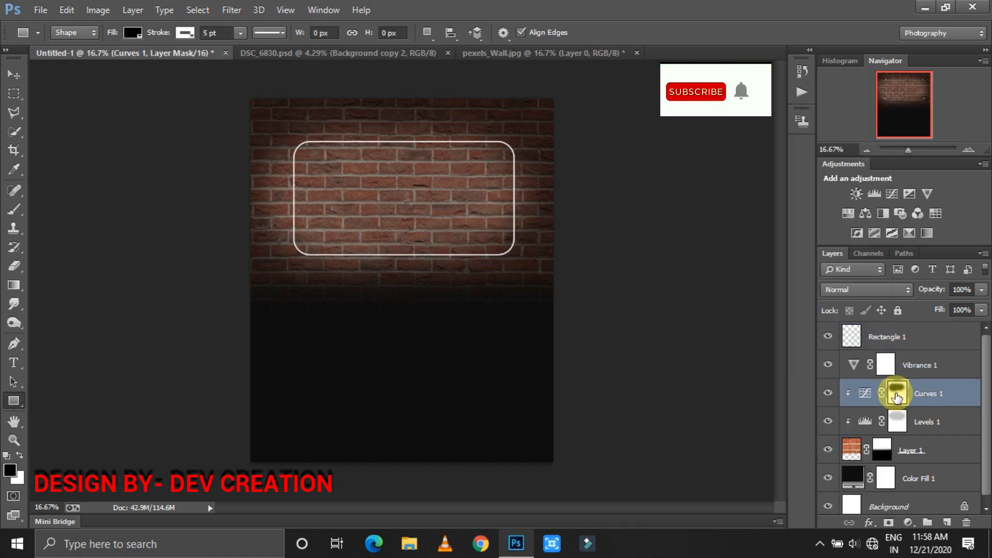
key("b")
left_click_drag(304, 32, 380, 56)
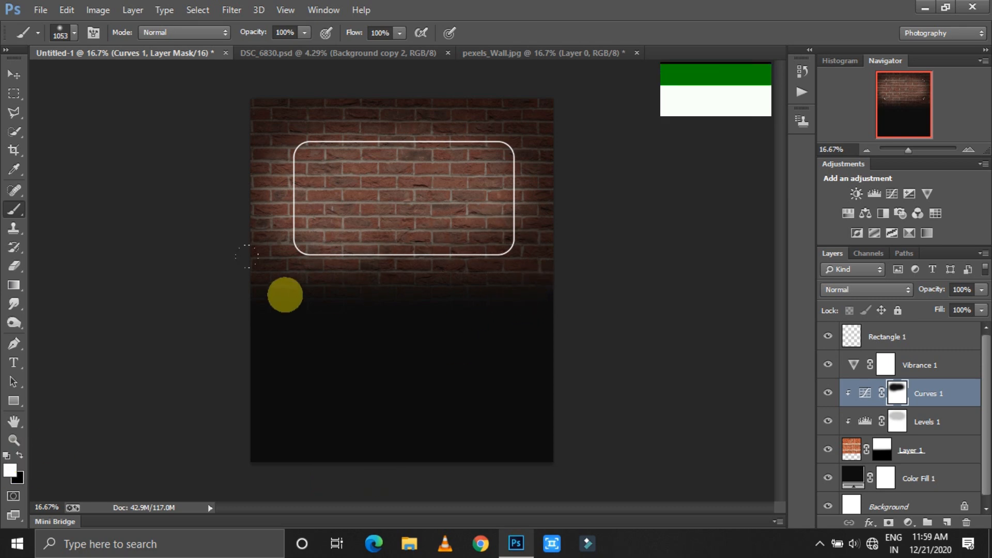
left_click(897, 421)
mouse_move(249, 177)
left_mouse_down()
mouse_move(261, 200)
mouse_move(571, 209)
left_mouse_up()
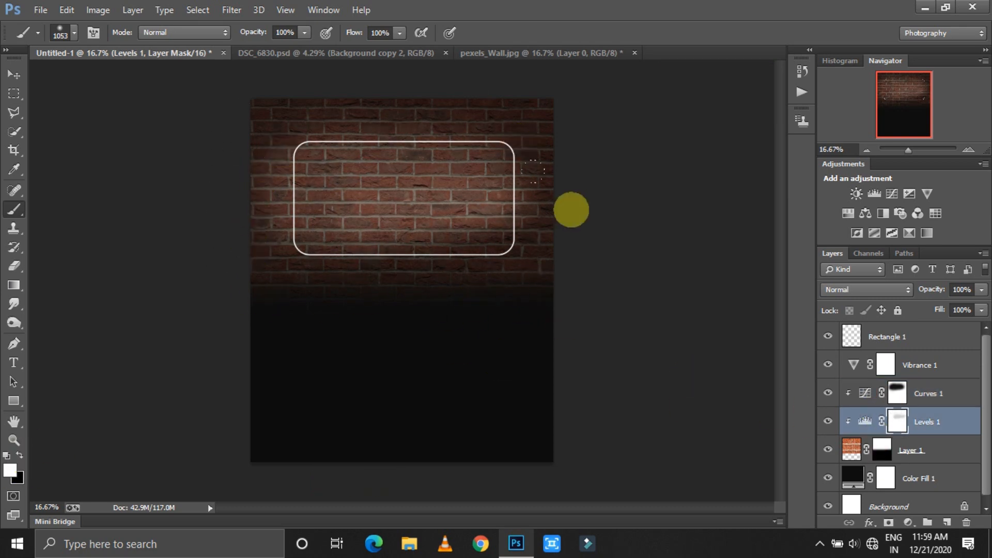
key("ctrl+z")
Step: Paint black inside the frame on the Levels mask at 30% brush opacity and on the Curves mask at 95%
left_click(897, 419)
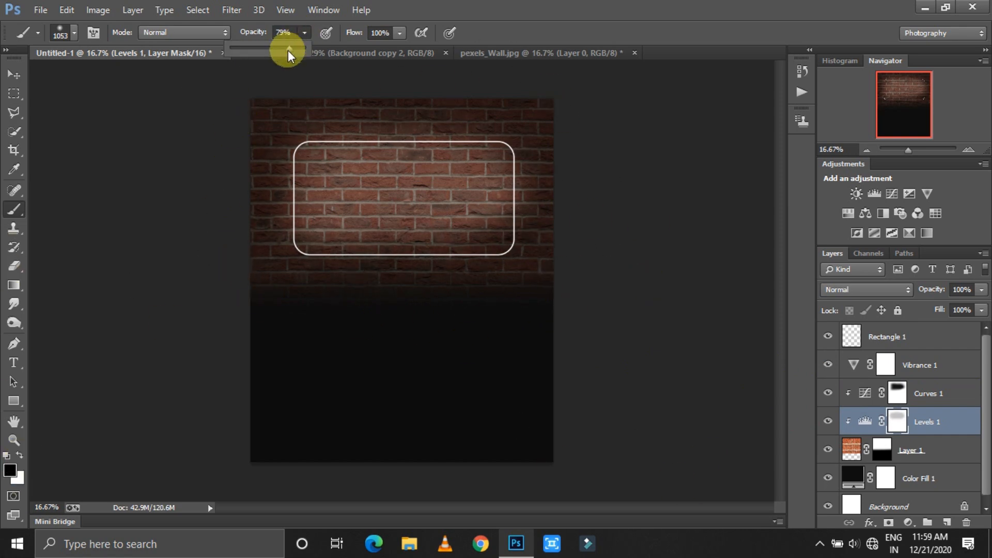
left_click_drag(288, 51, 270, 50)
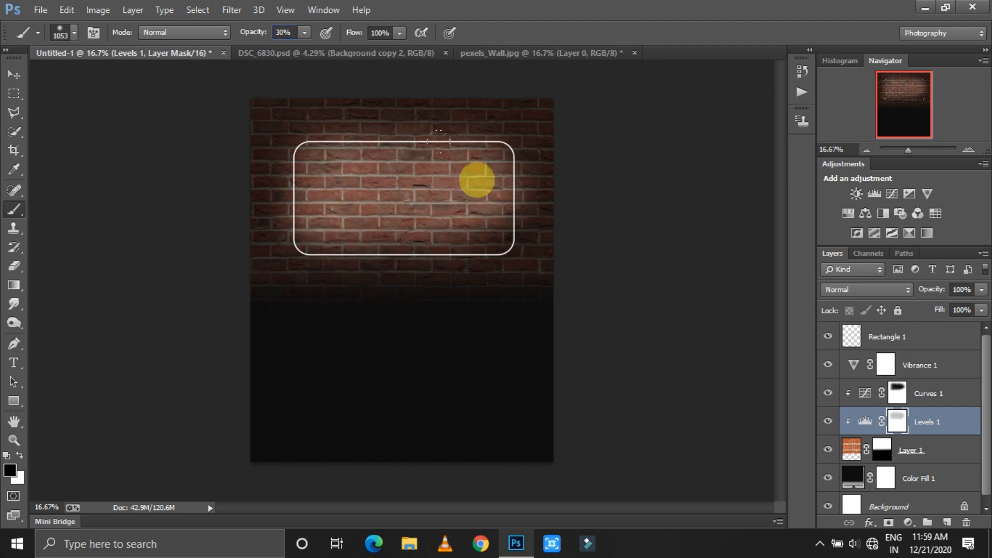
key("alt+bracketright")
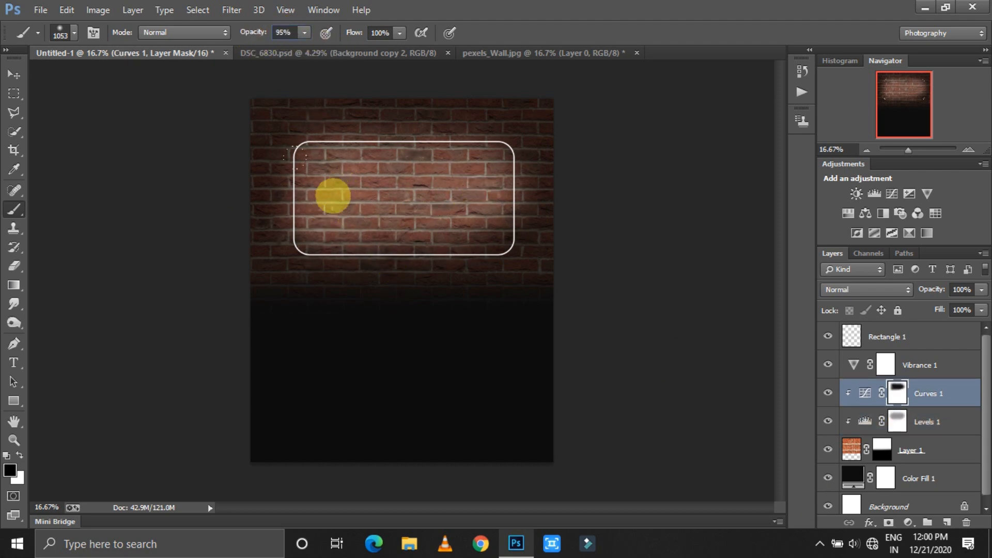
left_click_drag(333, 195, 660, 437)
left_click(19, 455)
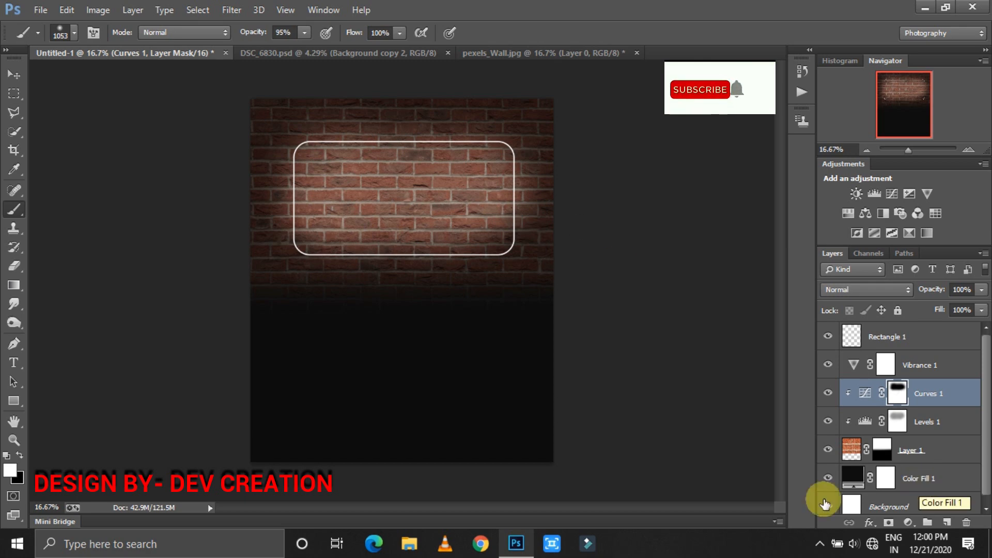
Step: Move the rounded frame slightly up and to the left on the wall, and hide the transform controls
left_click(925, 337)
left_click(14, 73)
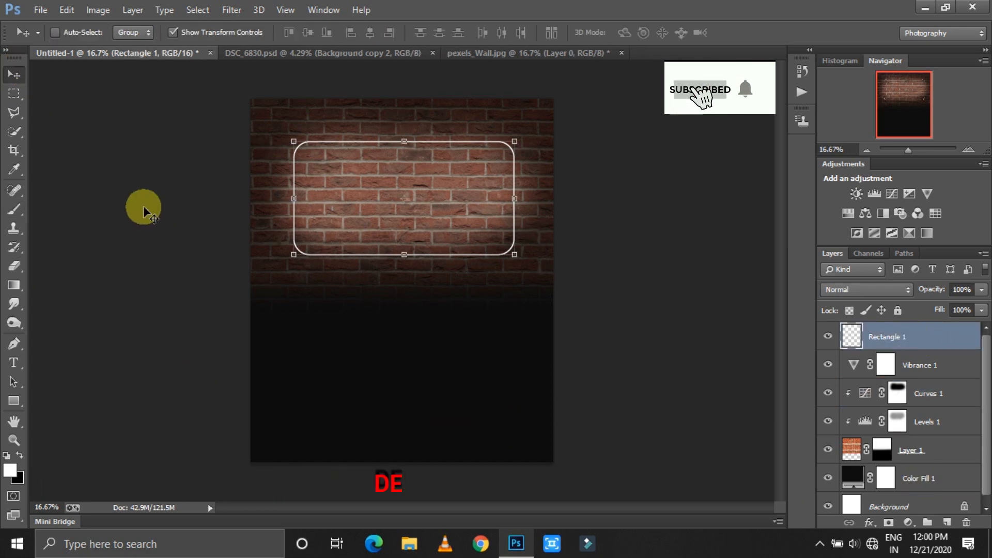
left_click_drag(407, 218, 401, 195)
Step: Paint white at 95% brush opacity on the Curves and Levels masks to darken the bricks outside the frame
left_click(897, 393)
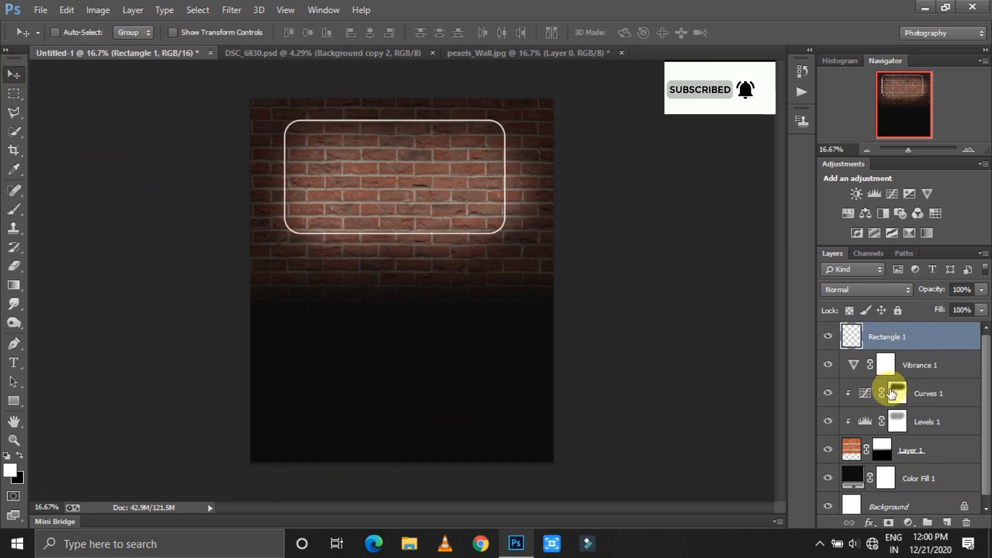
key("b")
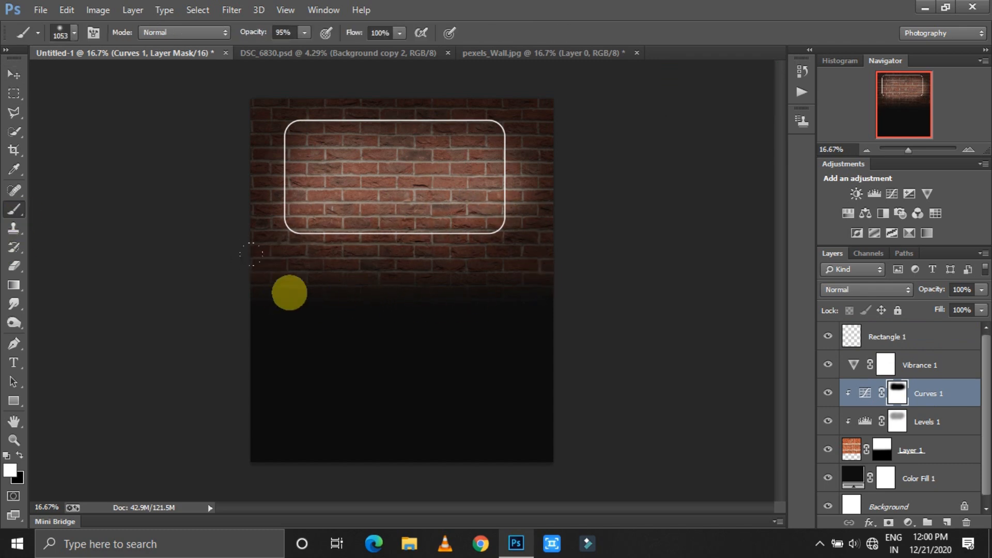
left_click(897, 421)
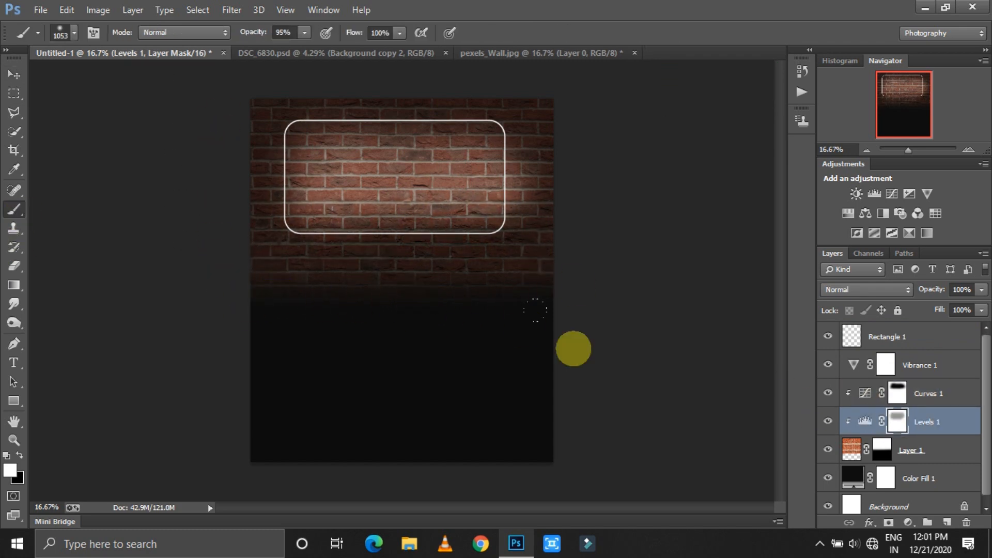
left_click_drag(574, 108, 295, 343)
Step: Paint black on the Levels mask along the frame's upper inner edge with a 314 px brush at 30% opacity
key("x")
right_click(376, 239)
left_click(500, 278)
left_click_drag(484, 142, 489, 170)
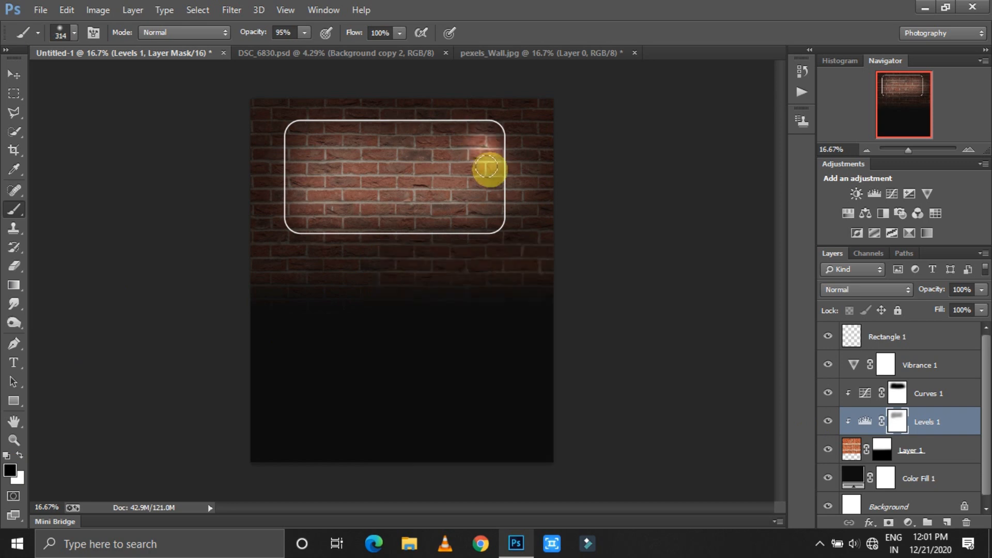
key("ctrl+z")
left_click_drag(293, 32, 270, 32)
type("30")
mouse_move(485, 137)
left_mouse_down()
mouse_move(387, 216)
mouse_move(341, 130)
left_mouse_up()
left_click(898, 394)
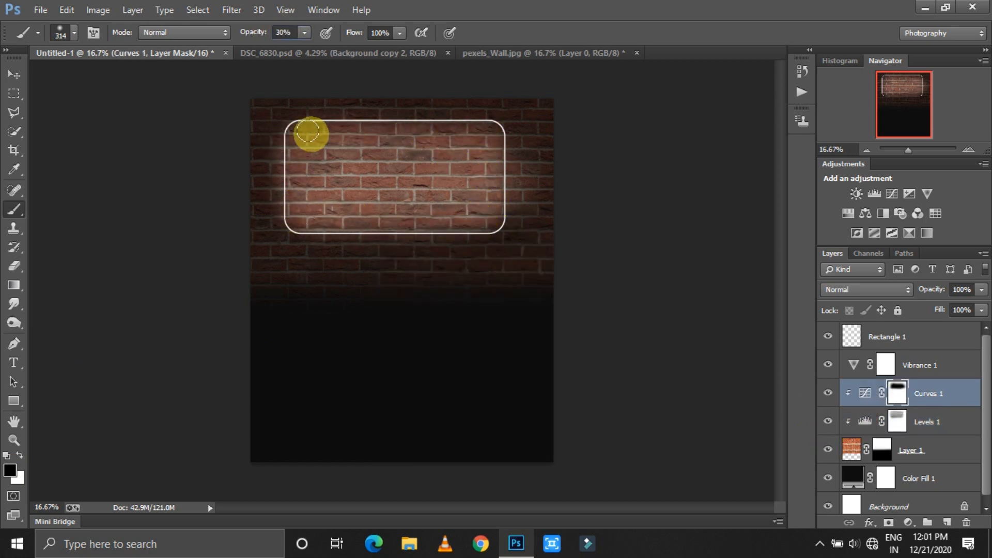
Step: Give the rounded frame a light yellow (#fdfd8a) Outer Glow with a size of 40 px, plus a Drop Shadow
left_click(856, 336)
key("x")
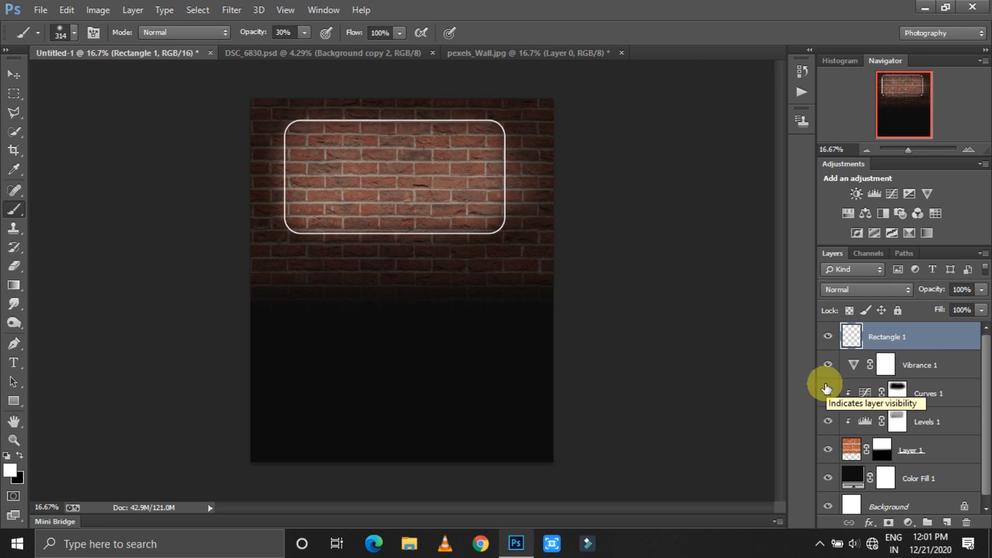
double_click(909, 337)
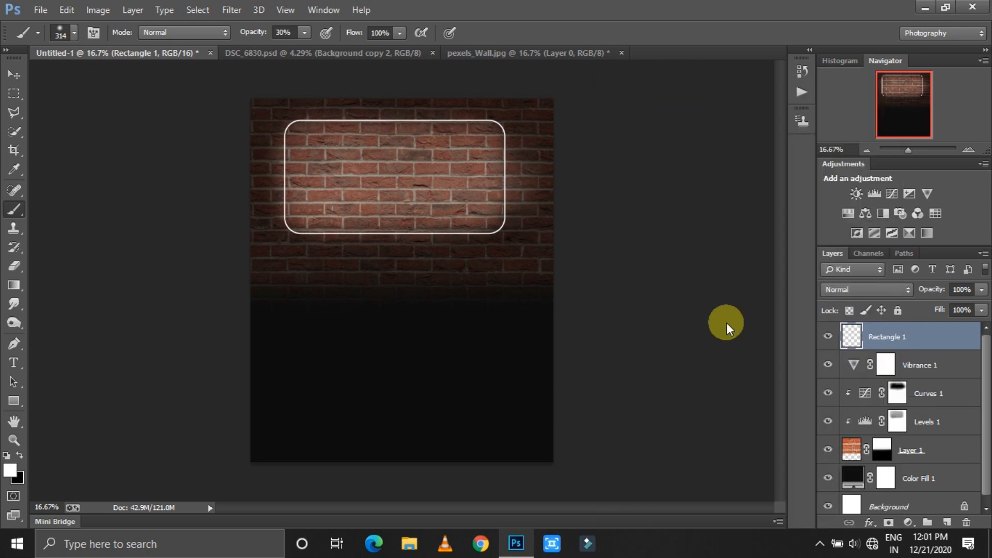
left_click(591, 370)
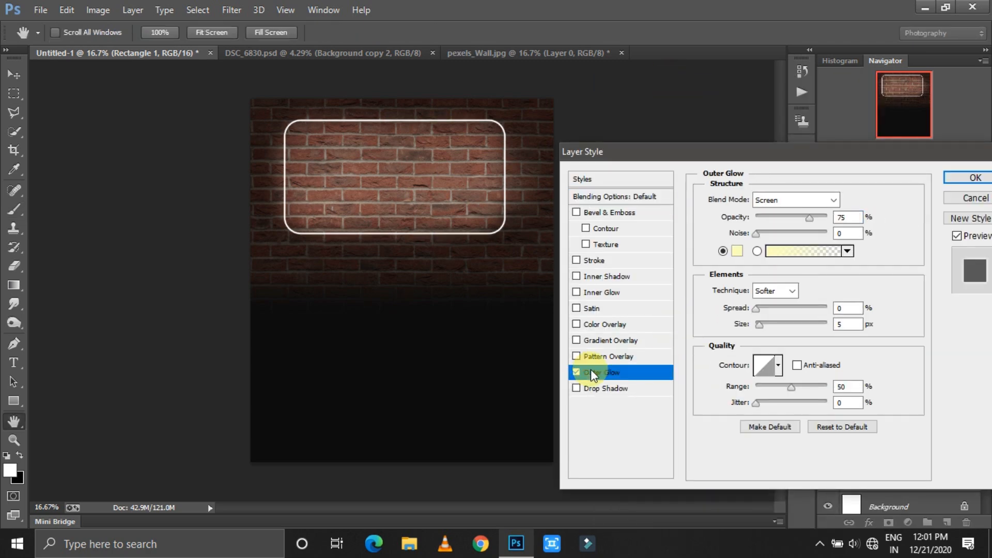
left_click(734, 253)
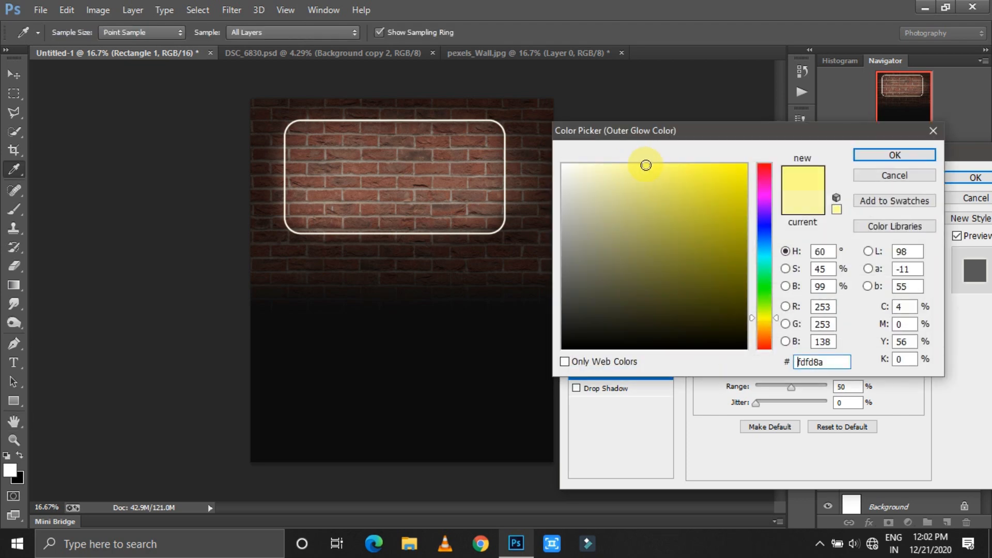
key("Return")
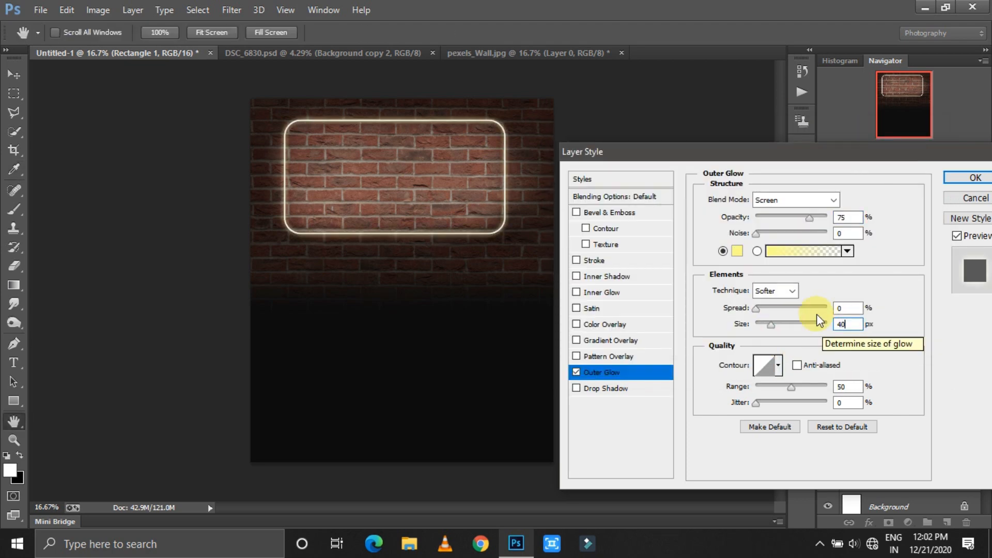
left_click(605, 389)
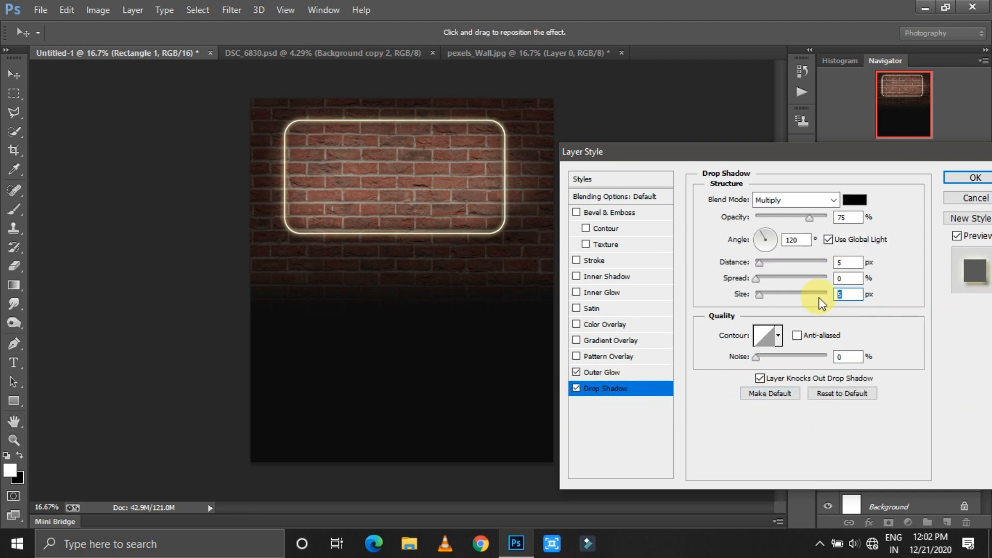
left_click(975, 177)
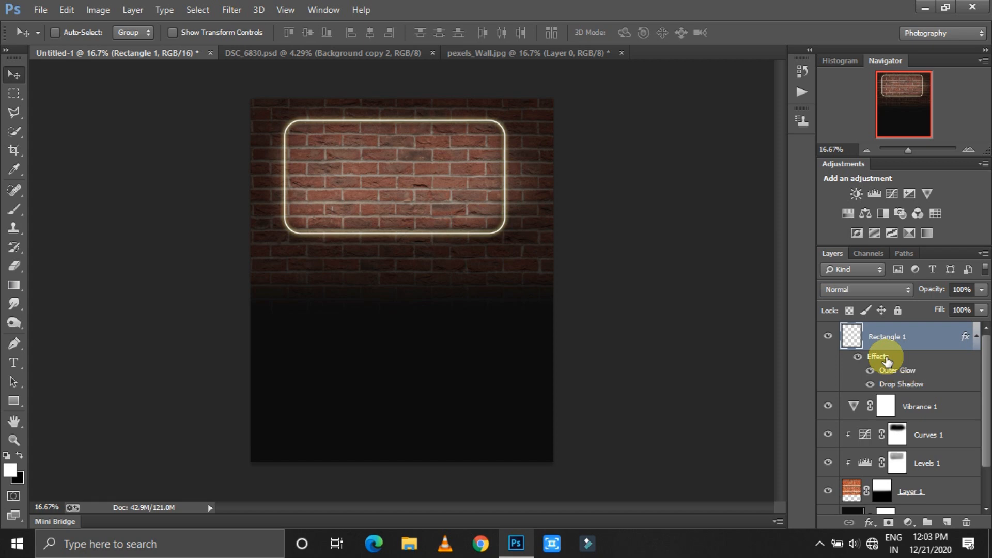
Step: Duplicate the glowing rounded frame layer together with its effects
key("ctrl+j")
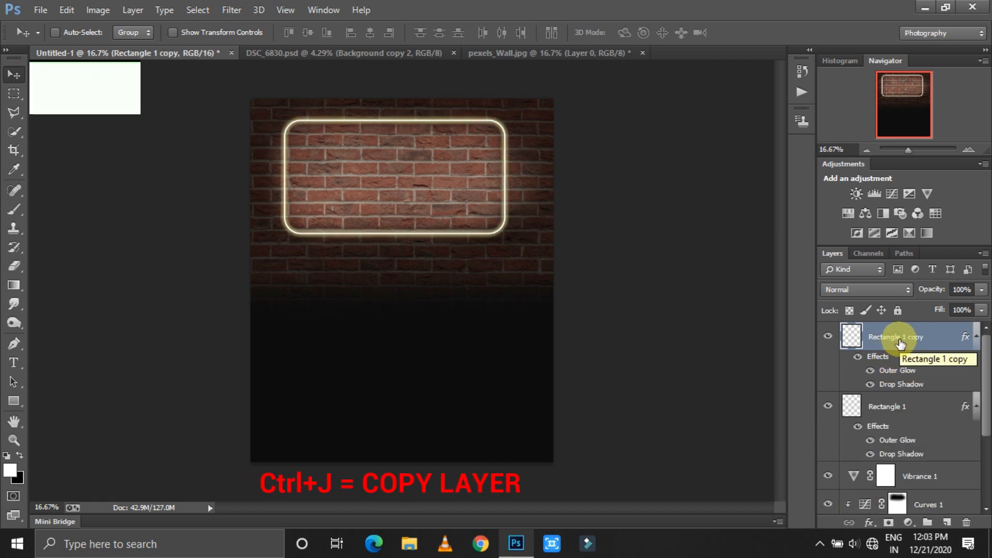
right_click(886, 337)
left_click(646, 83)
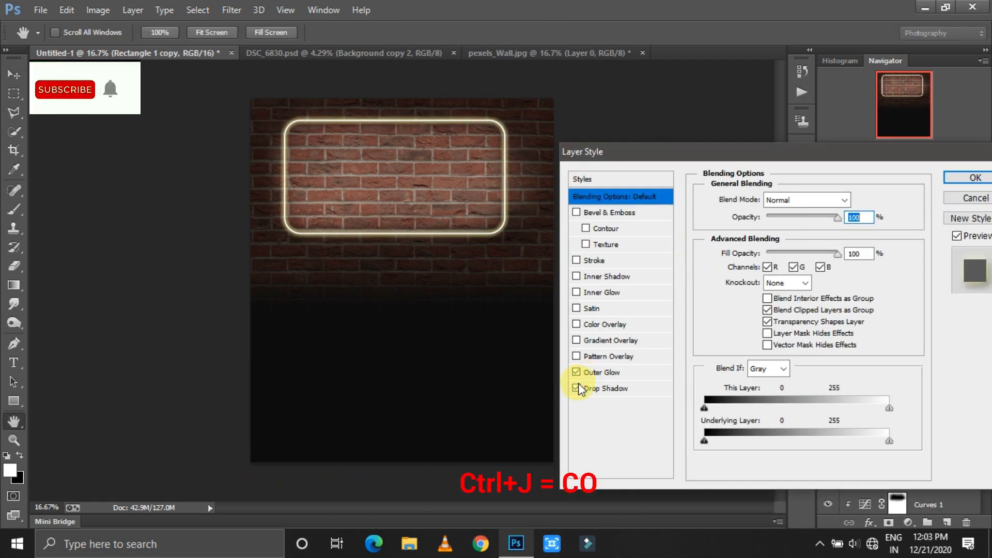
left_click(602, 388)
left_click(972, 201)
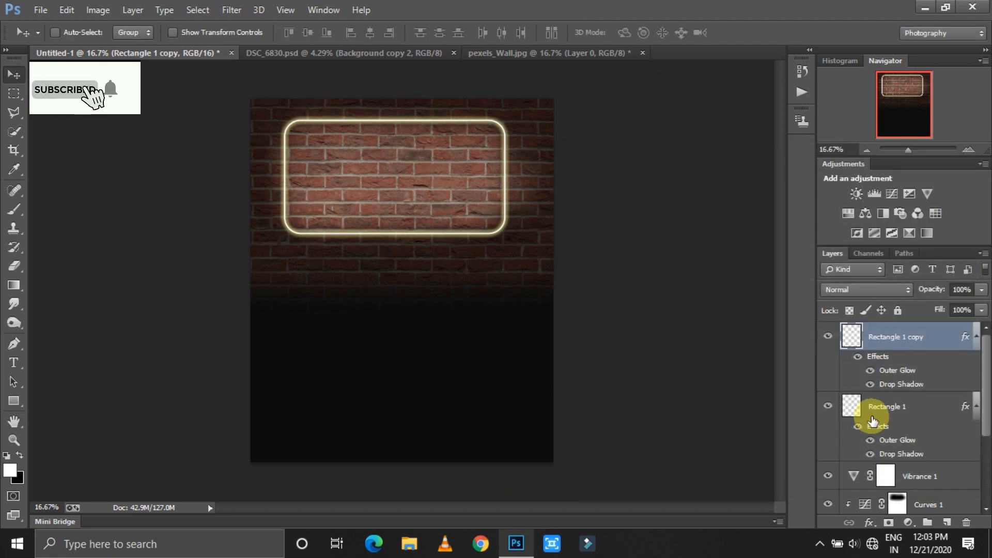
left_click(910, 412)
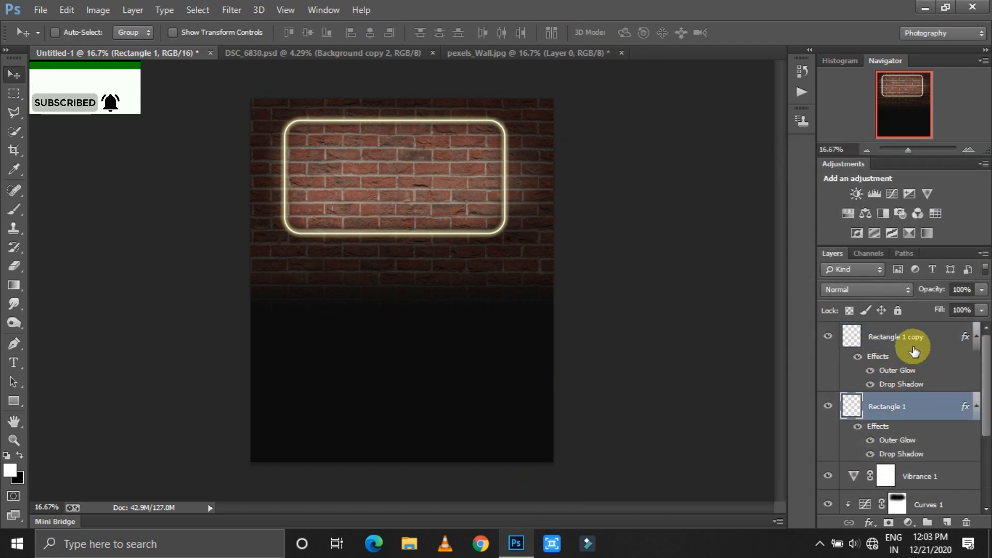
Step: Set the frame copy's Outer Glow to 87% opacity and 98 px size, and turn off its Drop Shadow
left_click(901, 338)
double_click(883, 358)
left_click(600, 390)
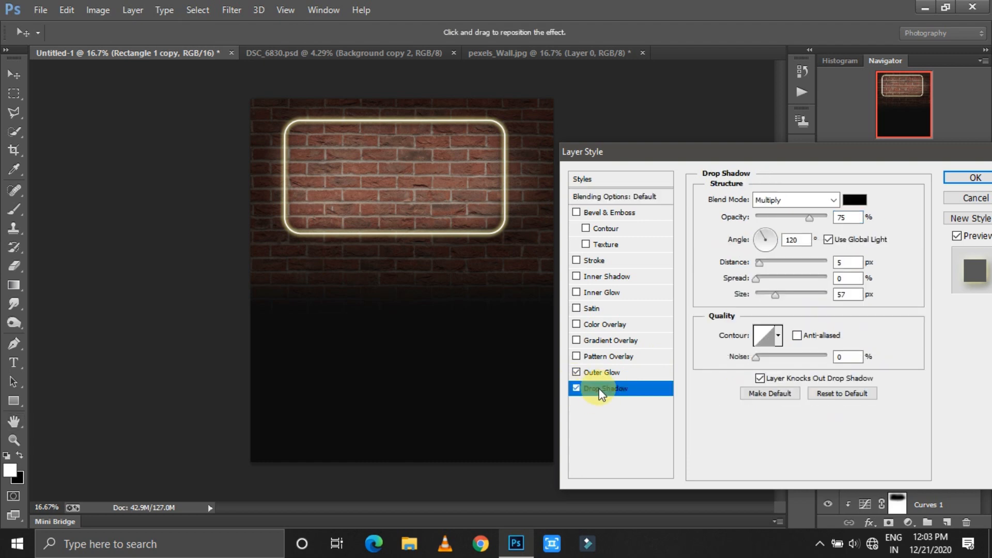
left_click(599, 372)
left_click(843, 217)
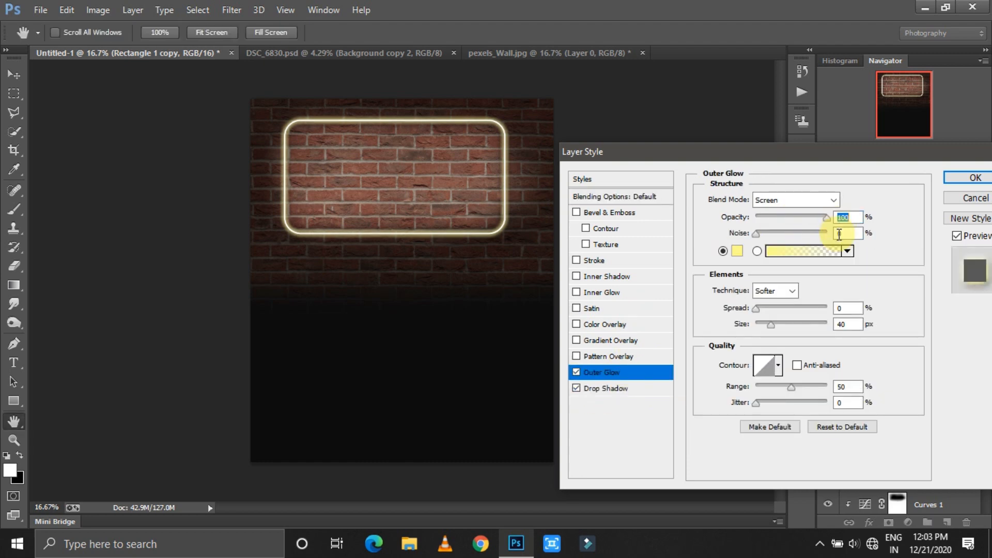
type("87")
key("Tab")
key("Tab")
key("Tab")
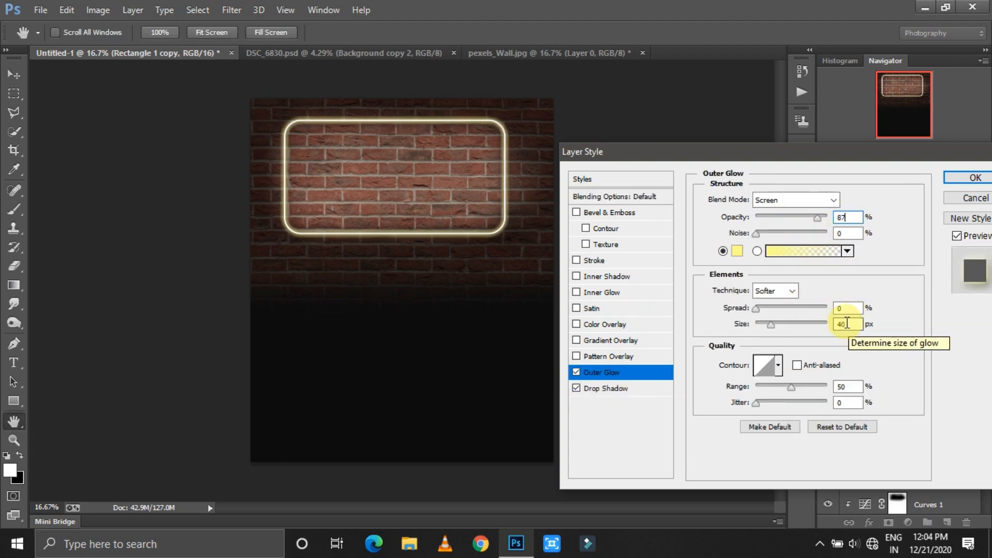
type("98")
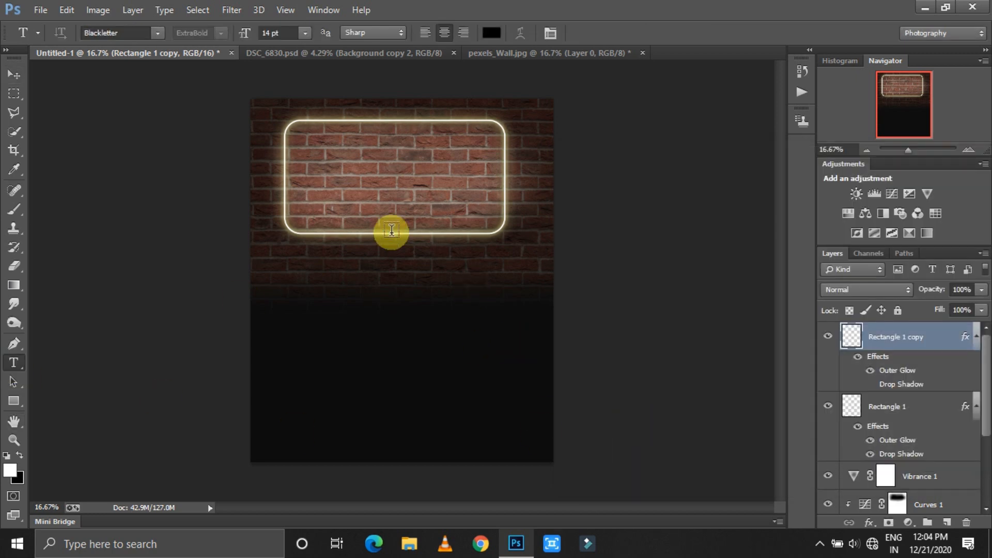
Step: Start a text line in white Roboto inside the rounded frame
left_click(491, 33)
left_click(564, 163)
key("Return")
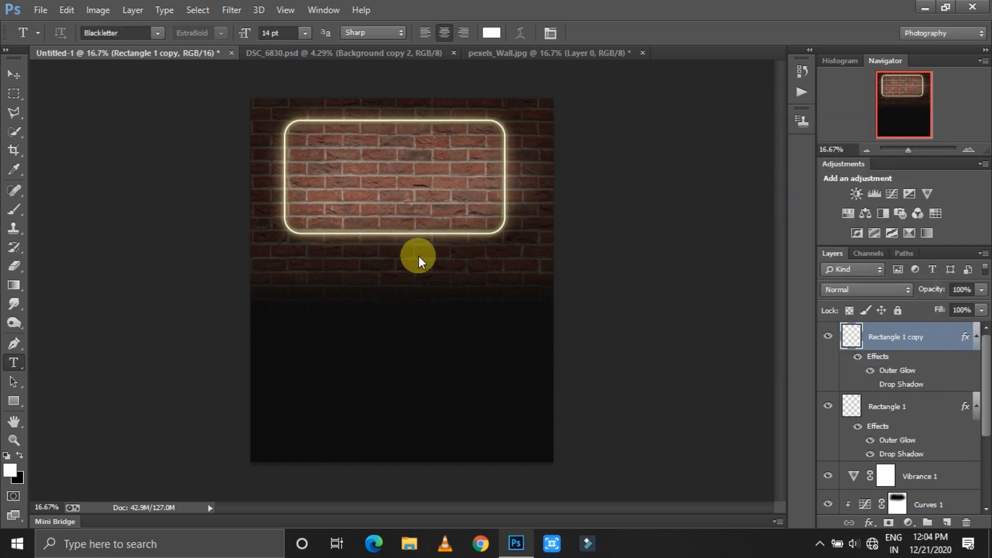
left_click(316, 167)
left_click(158, 33)
left_click_drag(333, 178, 341, 457)
left_click(319, 338)
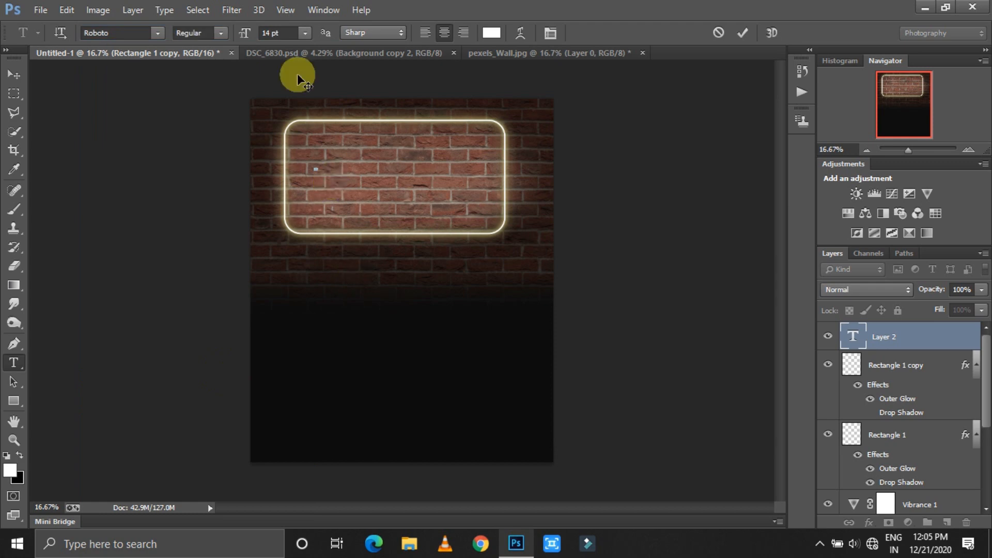
Step: Write 2021 at a font size of 559.04 pt and move it to the middle of the frame
left_click(266, 33)
type("555")
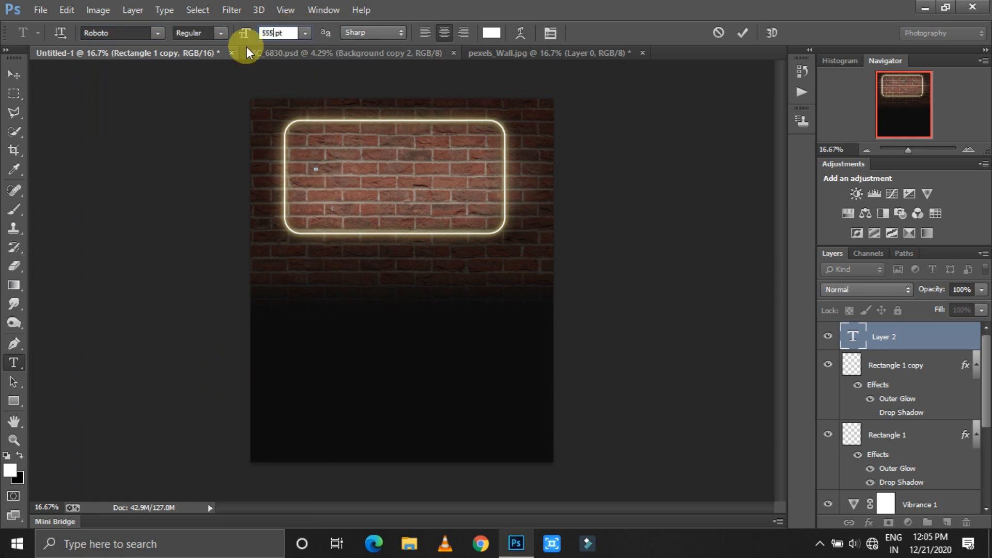
key("BackSpace")
type("9.04")
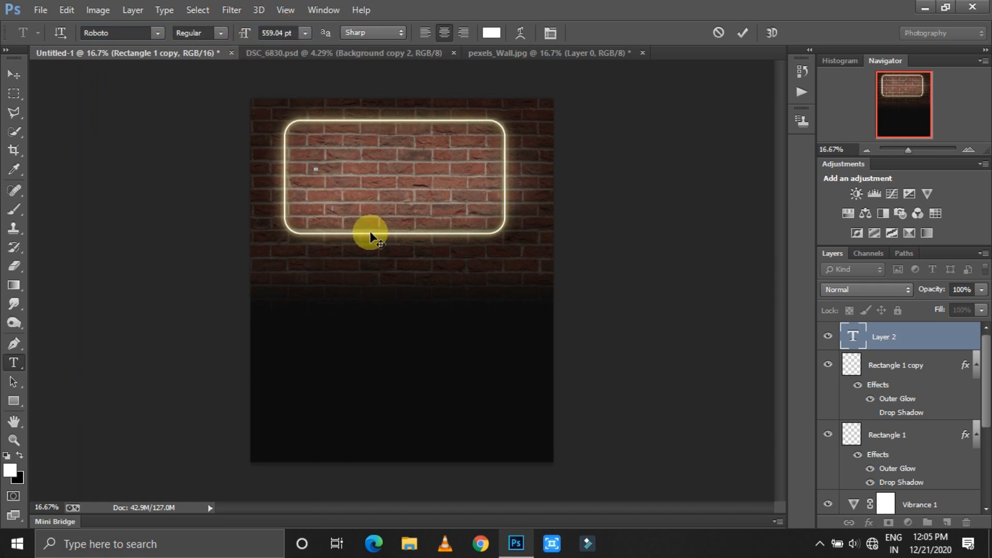
type("20")
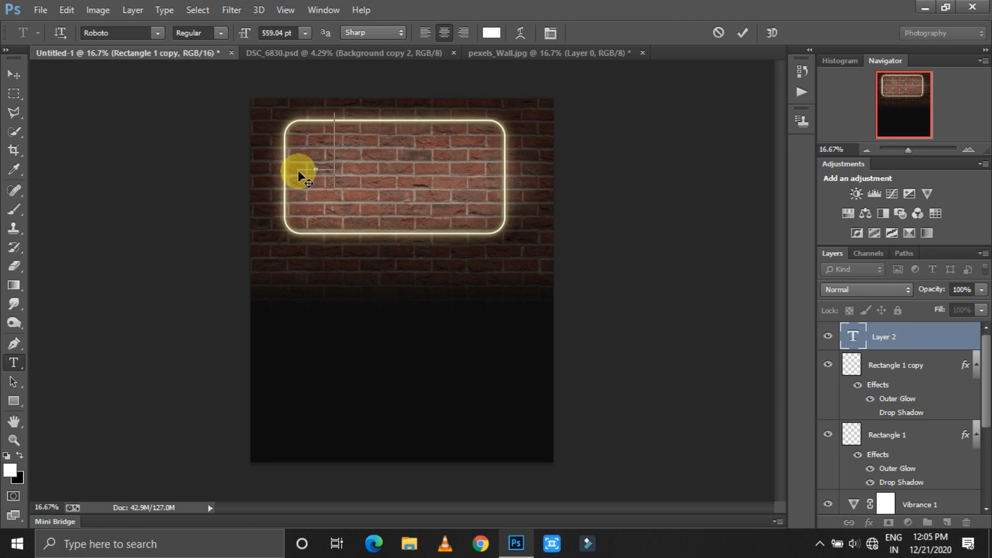
type("21")
left_click(12, 74)
left_click_drag(330, 151, 409, 172)
Step: Switch the 2021 text to a much thinner Roboto style and shift it slightly down within the frame
key("t")
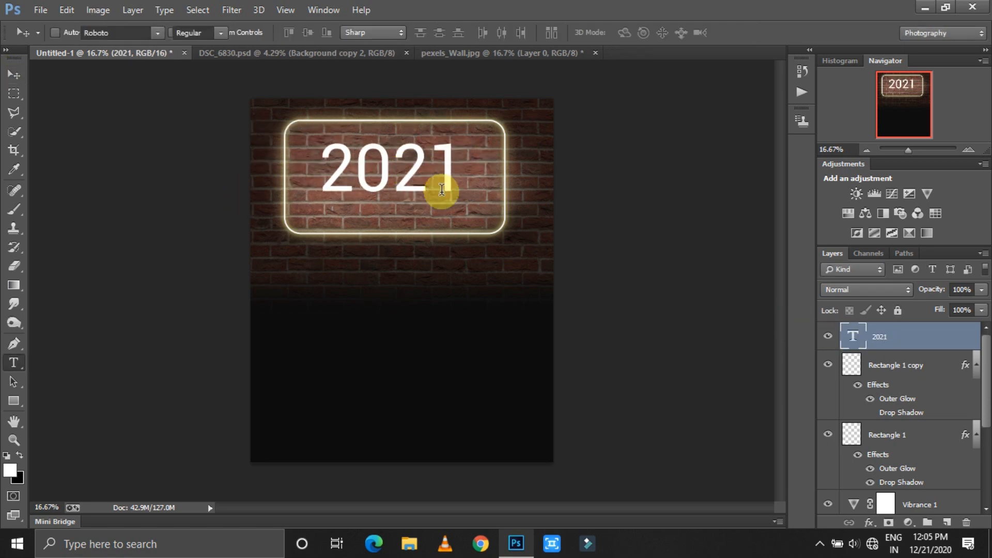
double_click(442, 190)
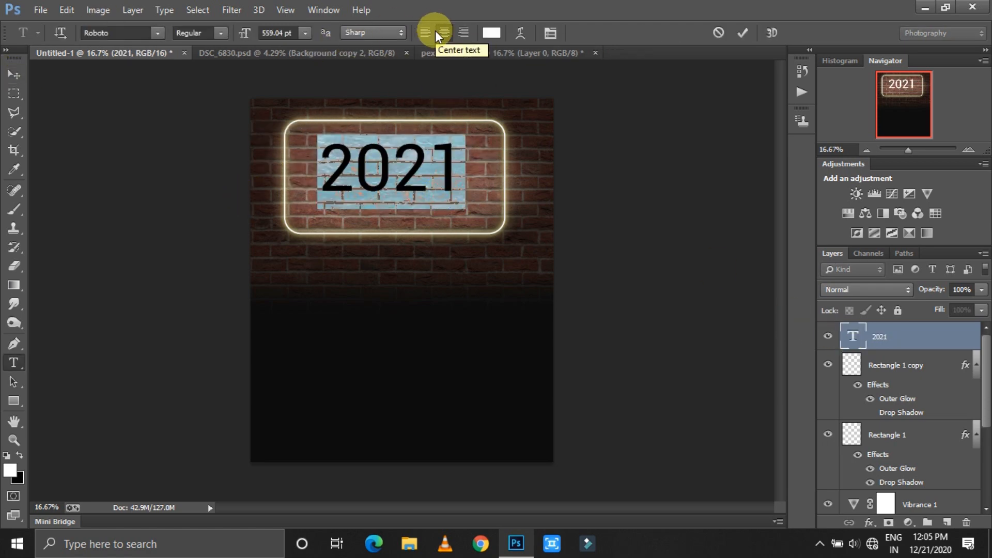
left_click(223, 32)
left_click(201, 94)
key("ctrl+Return")
key("v")
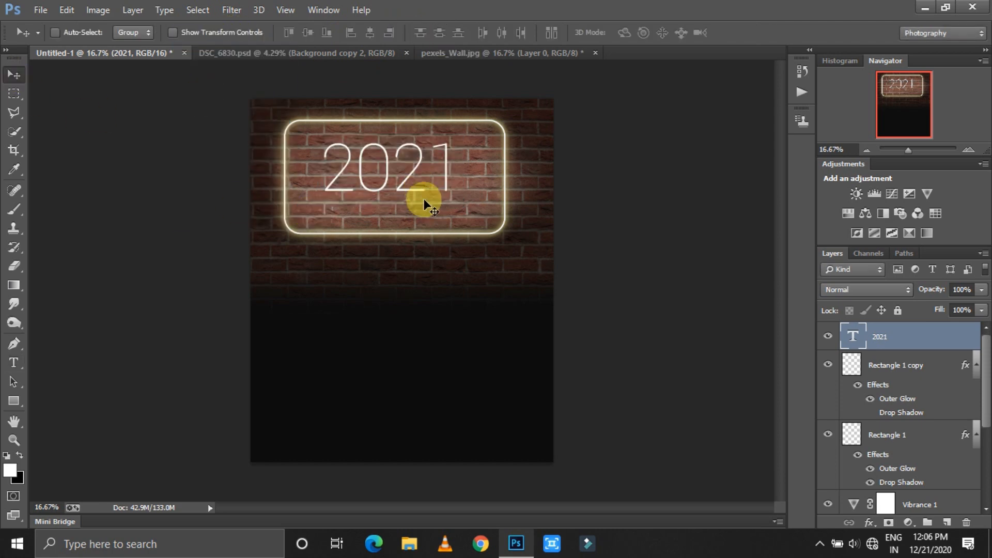
left_click_drag(388, 168, 391, 173)
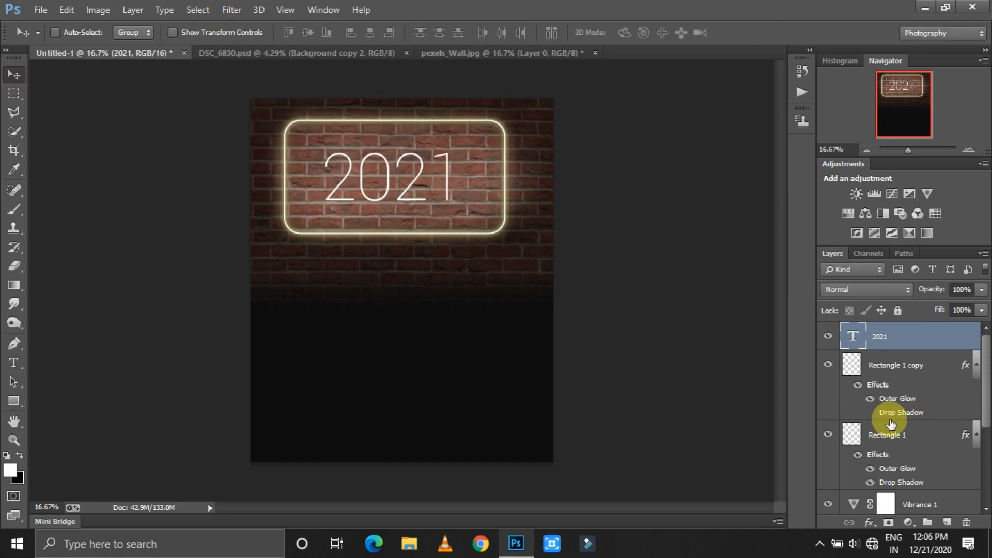
Step: Select the Curves mask and prepare a soft 507 px brush at 95% opacity
scroll(891, 423, "down", 3)
left_click(896, 445)
left_click(14, 209)
right_click(360, 162)
left_click_drag(503, 194, 468, 194)
left_click(304, 32)
left_click(313, 51)
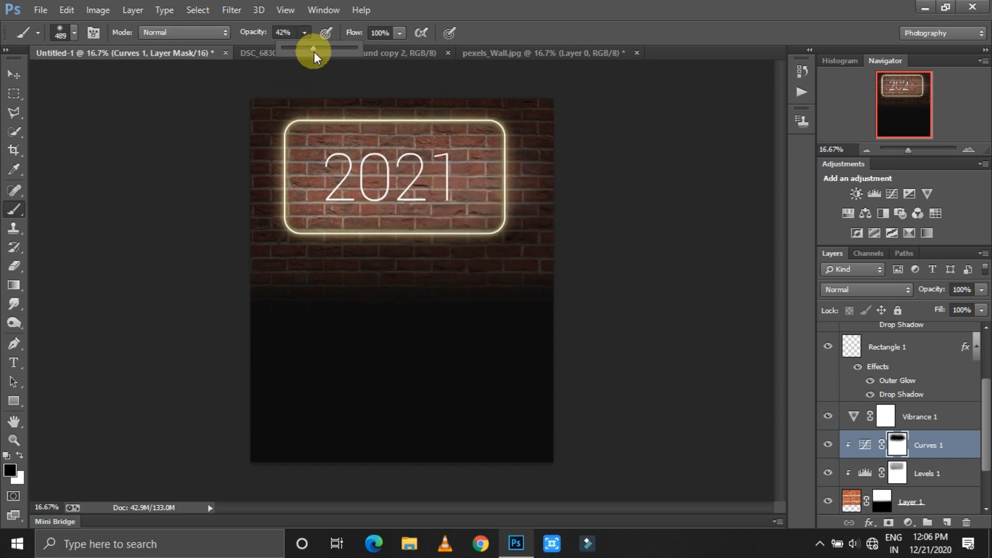
right_click(330, 103)
left_click(475, 144)
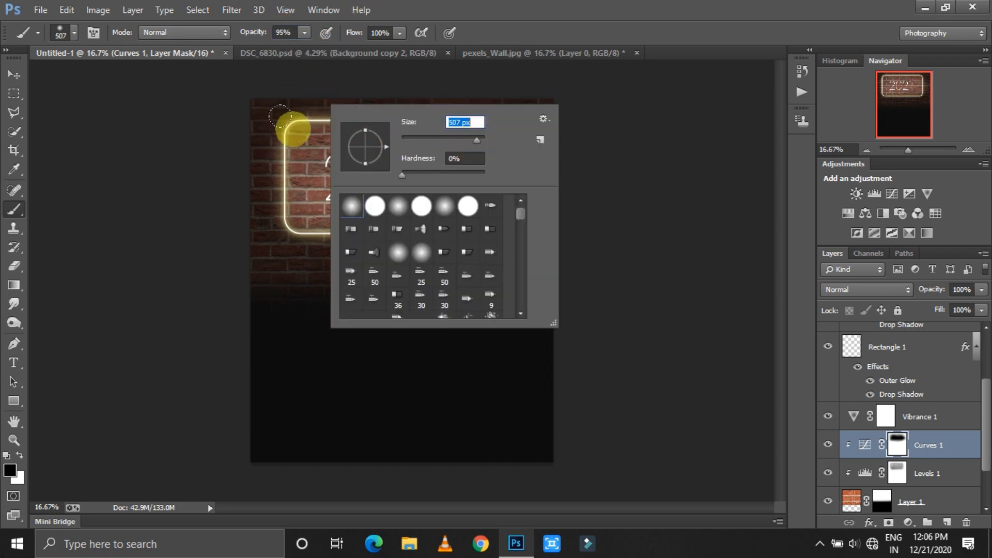
Step: Try painting black on the Curves mask along the frame's upper-left edge, undoing each stroke
left_click_drag(294, 111, 343, 106)
key("ctrl+z")
scroll(905, 445, "down", 3)
left_click(897, 460)
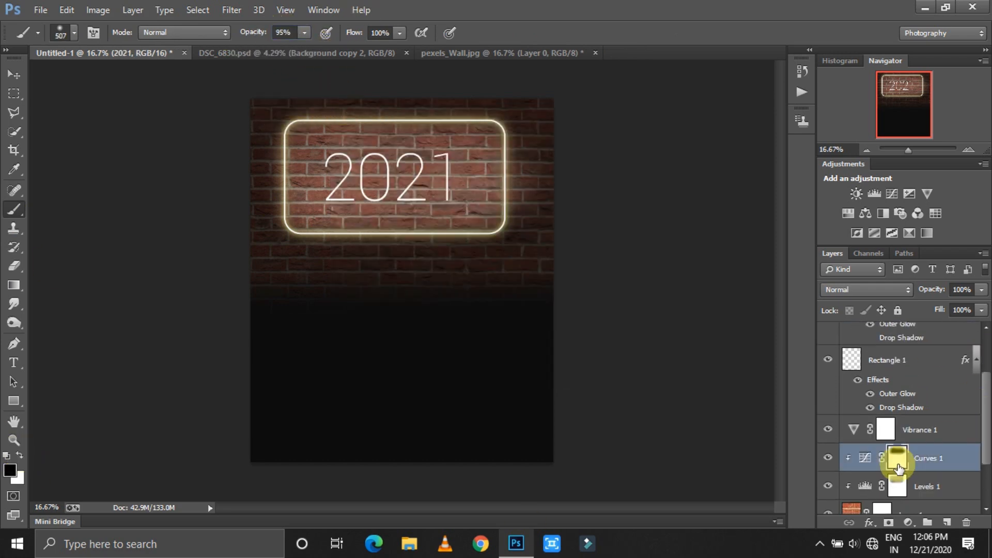
left_click_drag(278, 118, 302, 124)
key("ctrl+z")
Step: Paint white on the Curves mask along the frame to darken the bricks at its inner edge
left_click_drag(984, 401, 985, 443)
left_click(897, 446)
left_click(19, 453)
mouse_move(288, 116)
left_mouse_down()
mouse_move(500, 137)
mouse_move(489, 213)
mouse_move(294, 222)
mouse_move(286, 122)
left_mouse_up()
Step: Try painting white on the Levels mask along the frame's right edge and undo the stroke
left_click(897, 470)
mouse_move(492, 236)
left_mouse_down()
mouse_move(273, 100)
mouse_move(512, 127)
left_mouse_up()
key("ctrl+z")
Step: Paint on the Levels mask along the frame's left and upper edges with the brush at 30% opacity
left_click(897, 470)
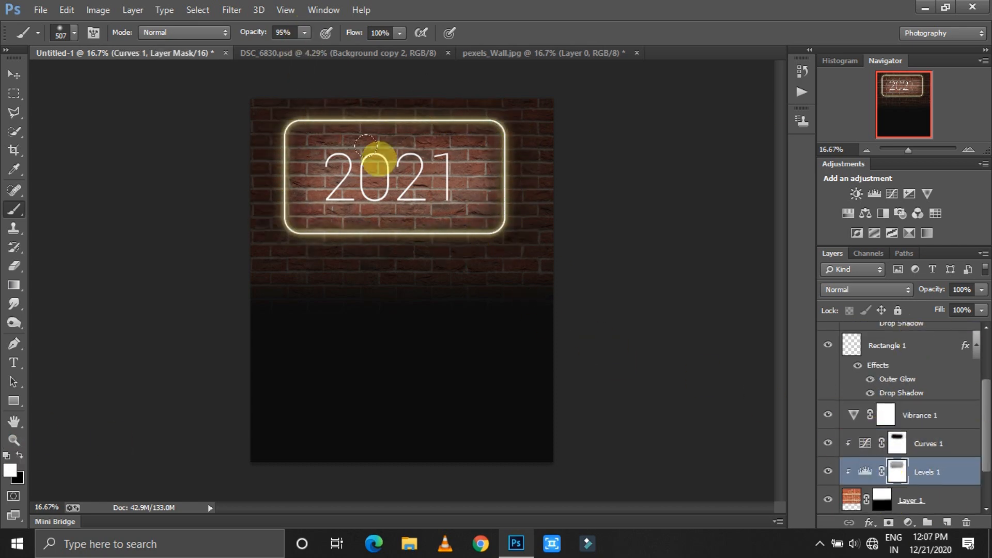
left_click(270, 32)
type("30")
mouse_move(283, 229)
left_mouse_down()
mouse_move(487, 118)
mouse_move(280, 137)
mouse_move(403, 118)
left_mouse_up()
right_click(351, 226)
left_click(305, 33)
left_click(14, 74)
scroll(909, 362, "up", 3)
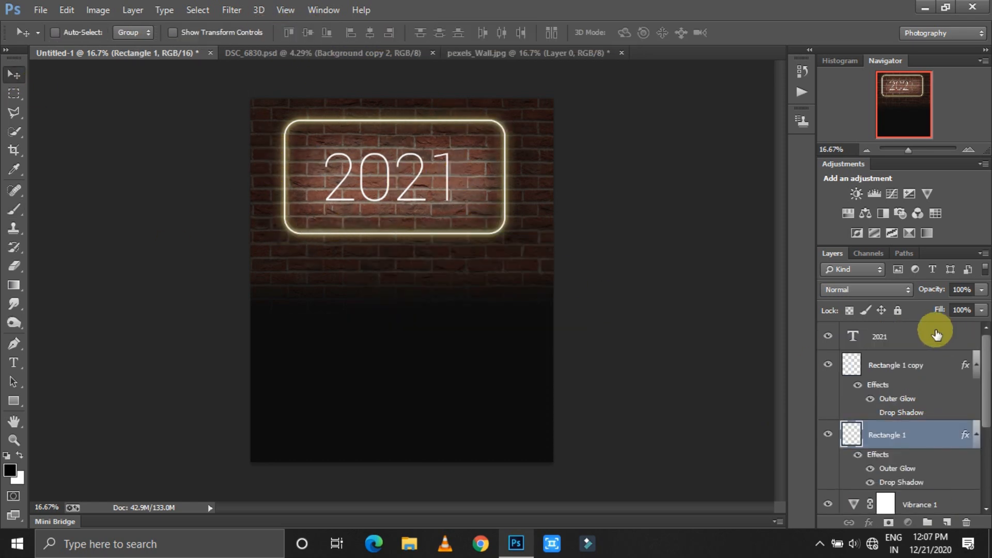
Step: Give the 2021 text a Drop Shadow with a distance of 21 px and a size of 21 px
left_click(935, 335)
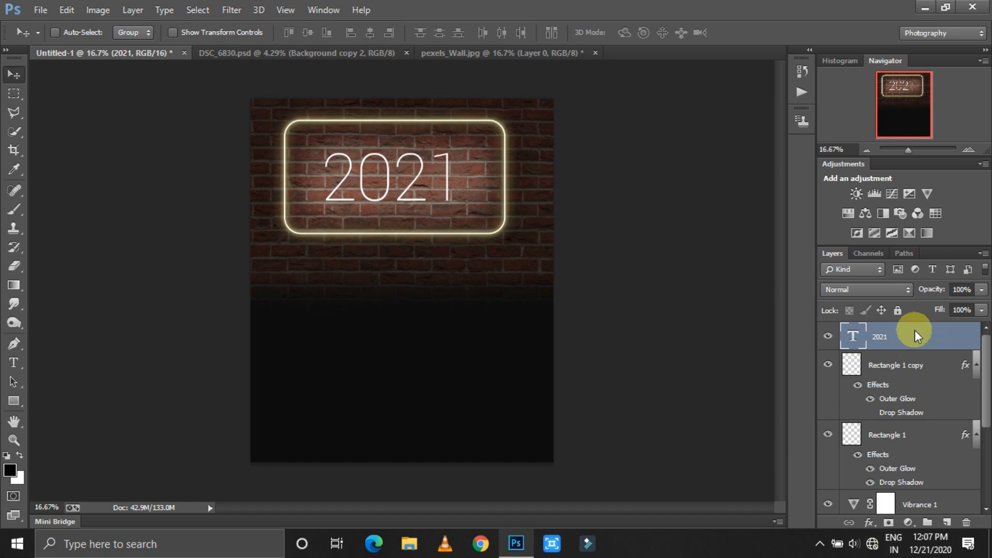
right_click(915, 333)
left_click(636, 87)
left_click(606, 388)
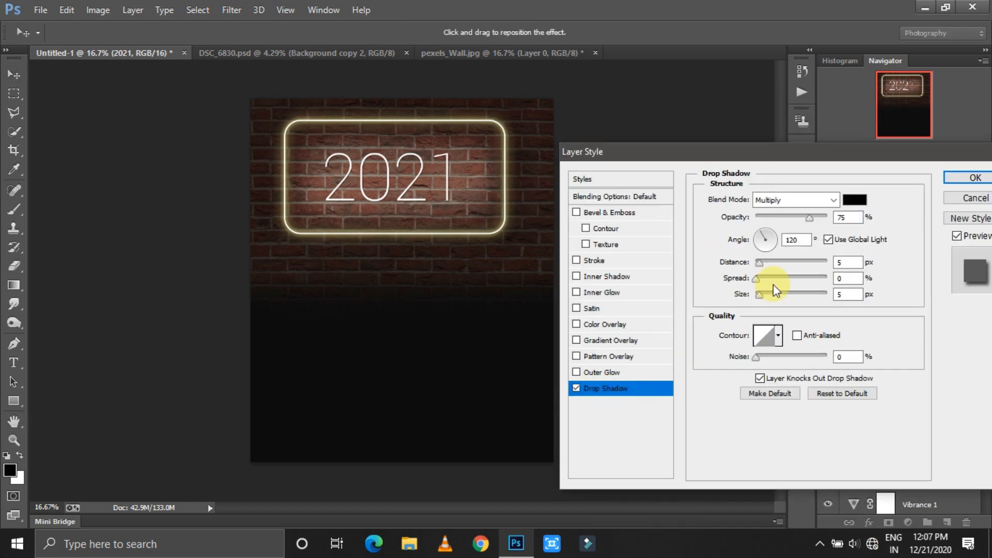
type("21")
double_click(846, 294)
type("21")
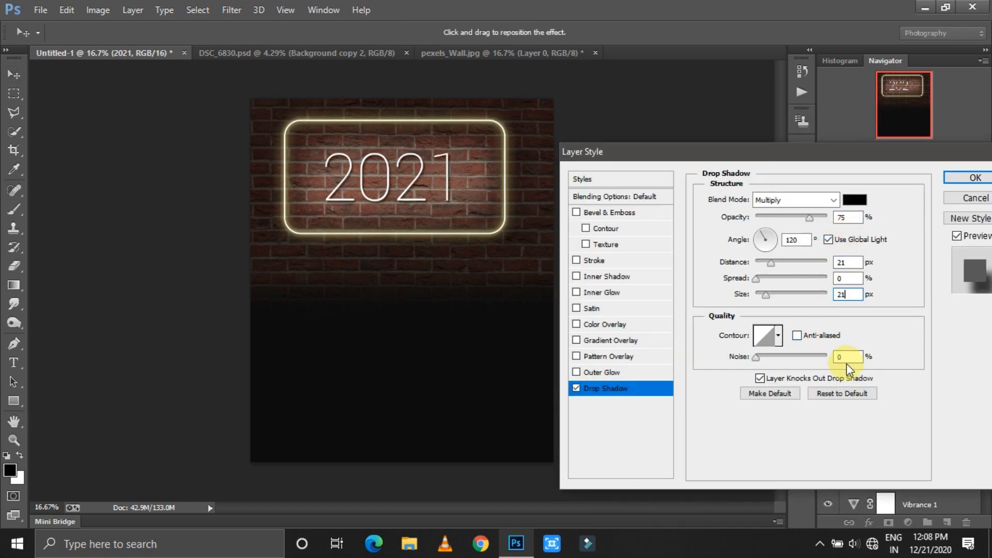
left_click(975, 177)
Step: Duplicate the 2021 text layer and give the copy a light yellow 49 px Outer Glow with the Drop Shadow turned off
key("ctrl+j")
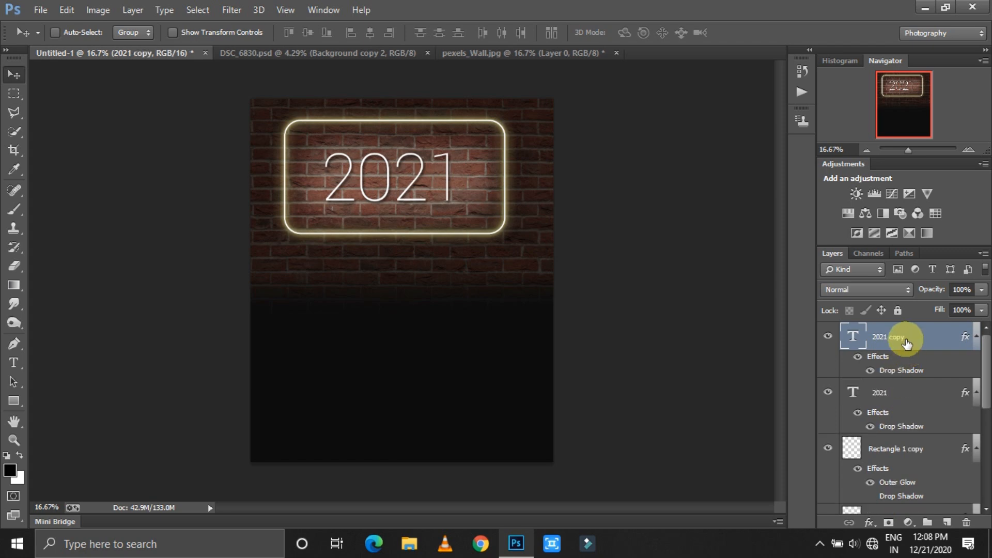
right_click(907, 344)
left_click(662, 101)
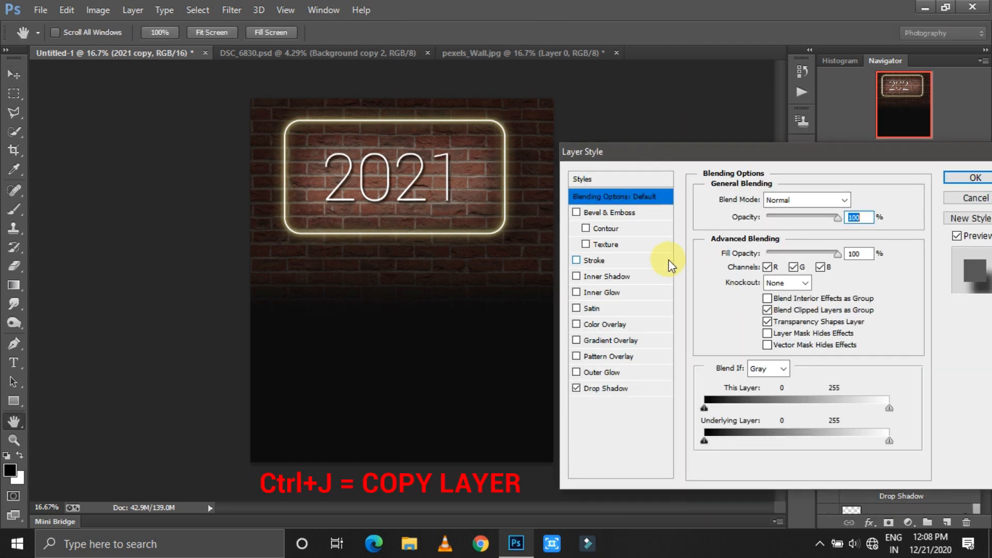
left_click(600, 372)
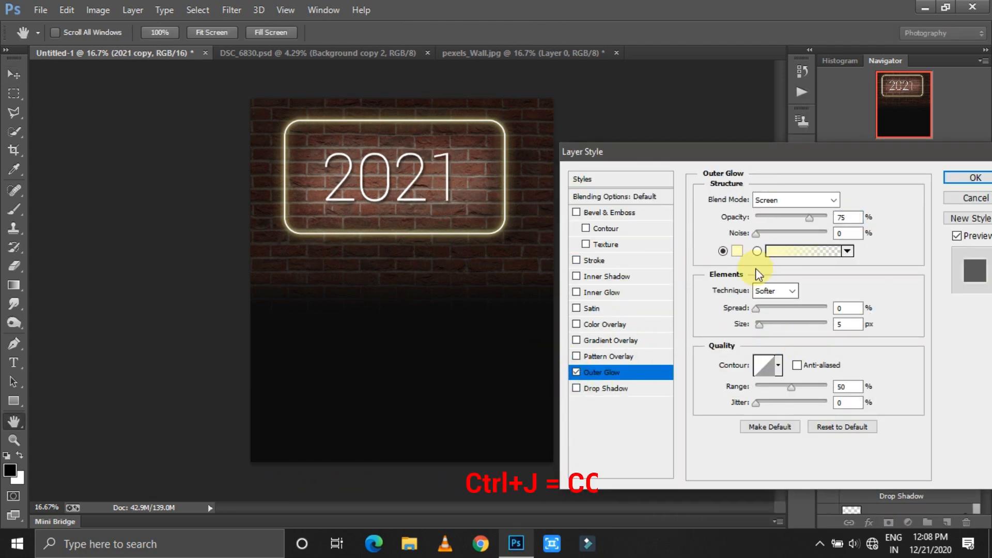
left_click(713, 268)
left_click(622, 166)
key("Return")
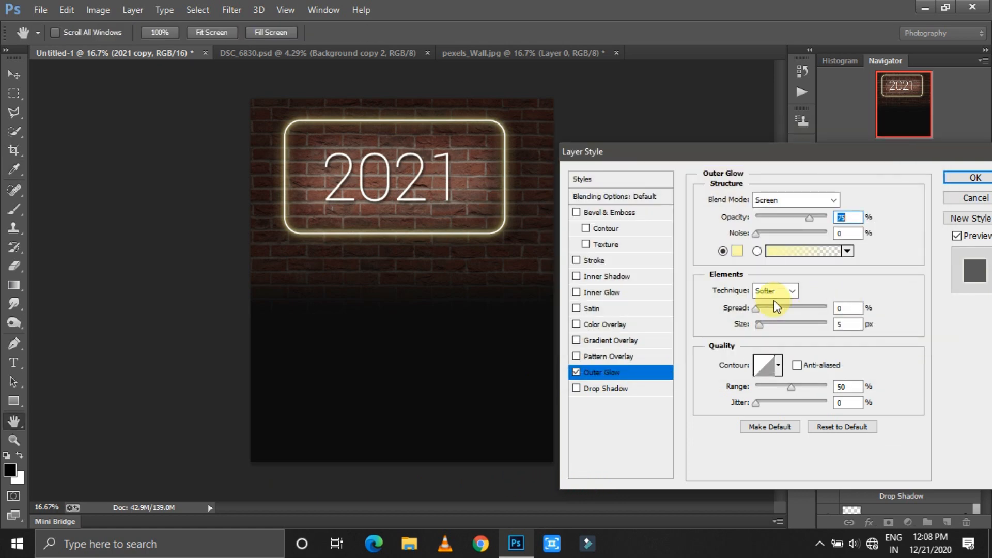
type("49")
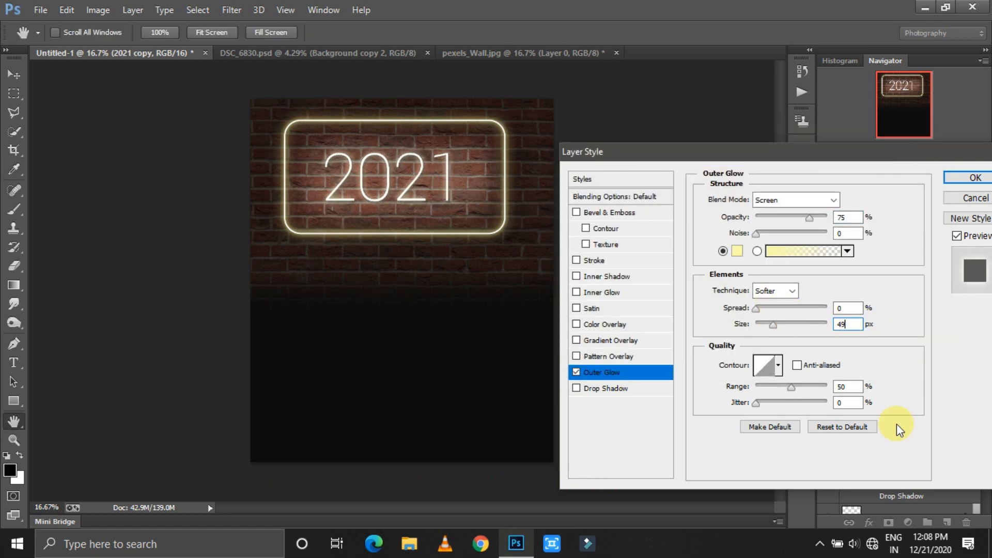
left_click(971, 178)
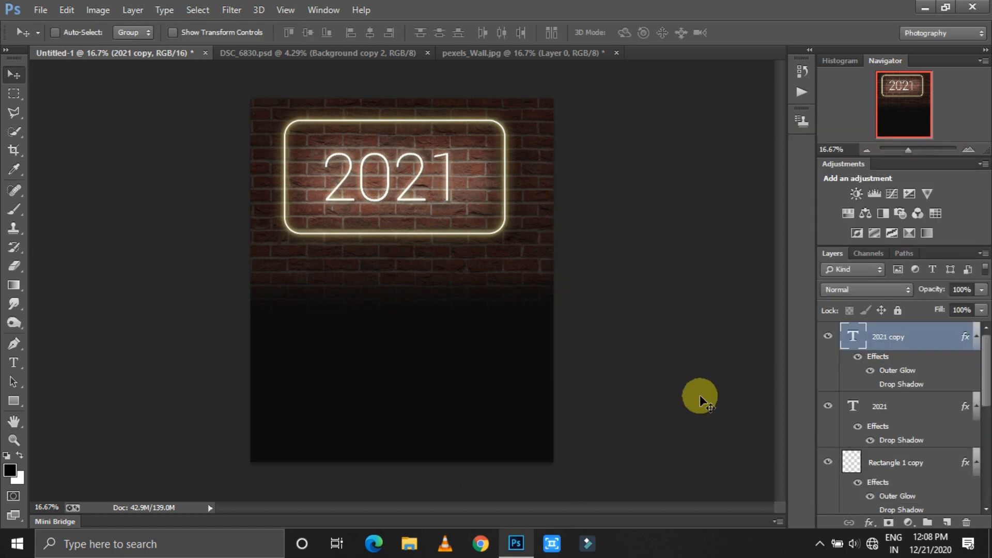
Step: Duplicate the glowing 2021 copy layer and set the new copy's Outer Glow size to 84 px
key("ctrl+j")
right_click(907, 338)
left_click(638, 95)
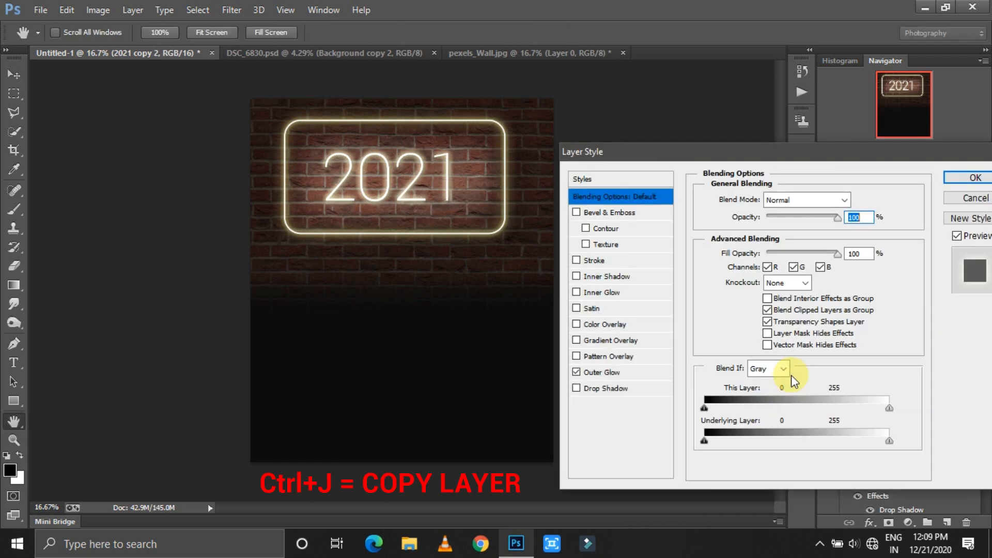
left_click(602, 372)
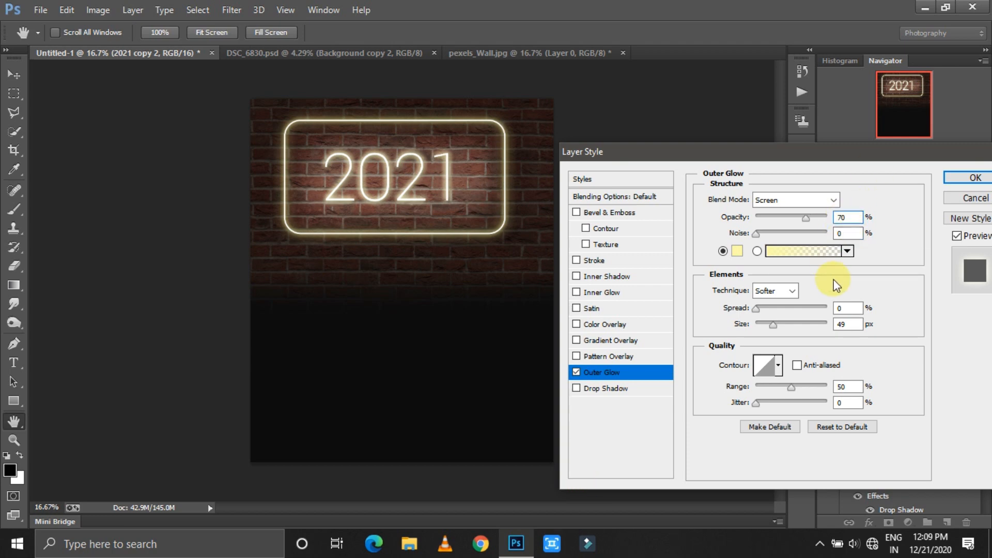
left_click_drag(854, 323, 814, 332)
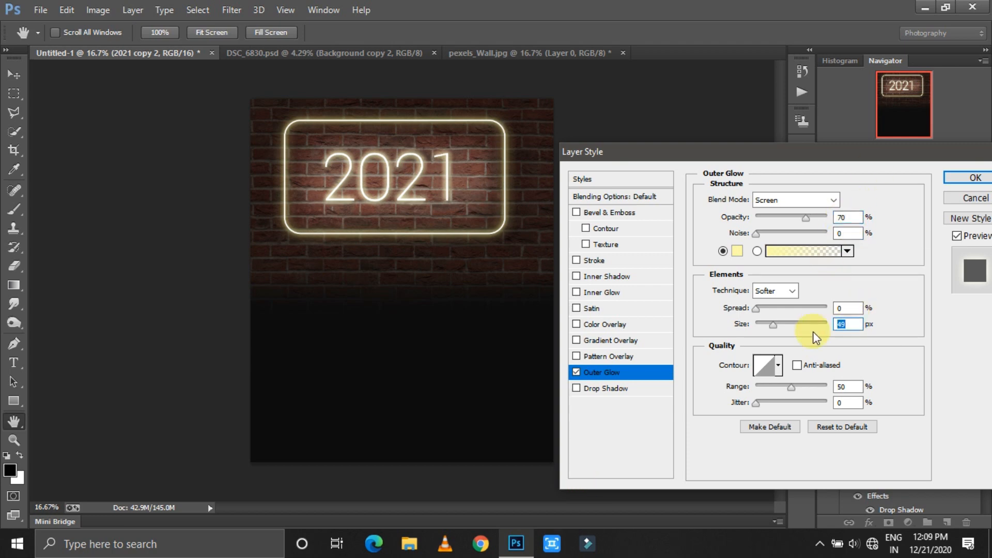
type("84")
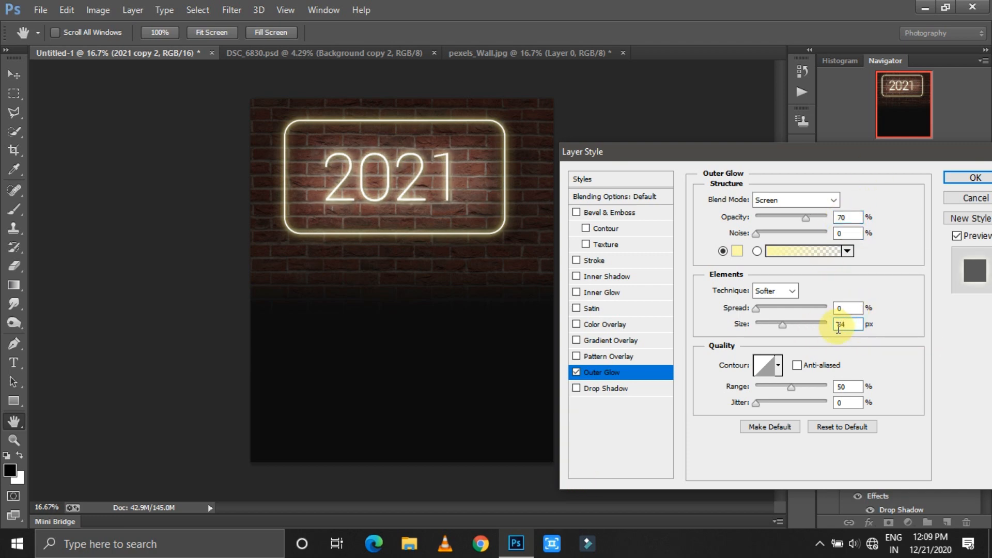
left_click(974, 184)
Step: Touch up the Levels 1 mask around the 2021 text with black using the Brush at 19% opacity
scroll(904, 439, "down", 3)
left_click(897, 448)
left_click(14, 209)
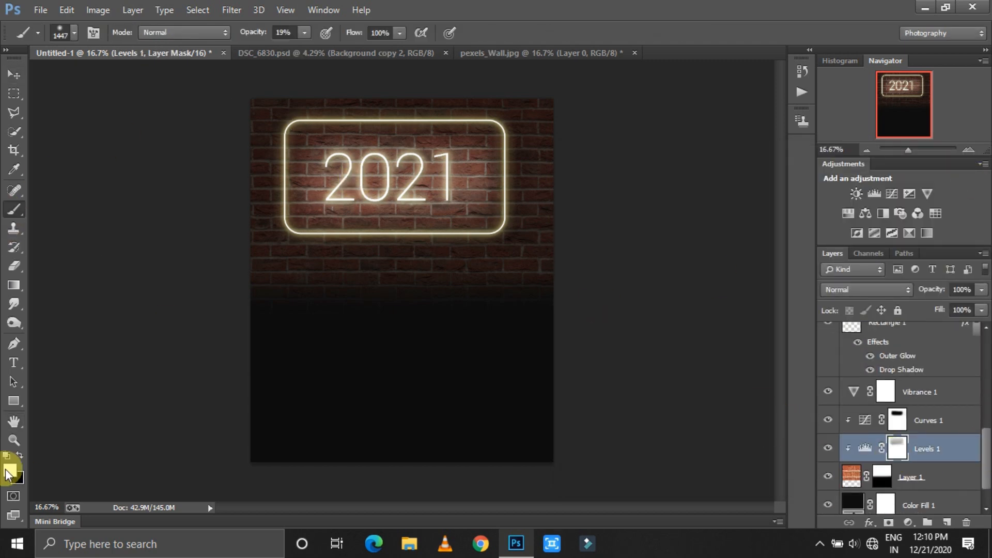
key("v")
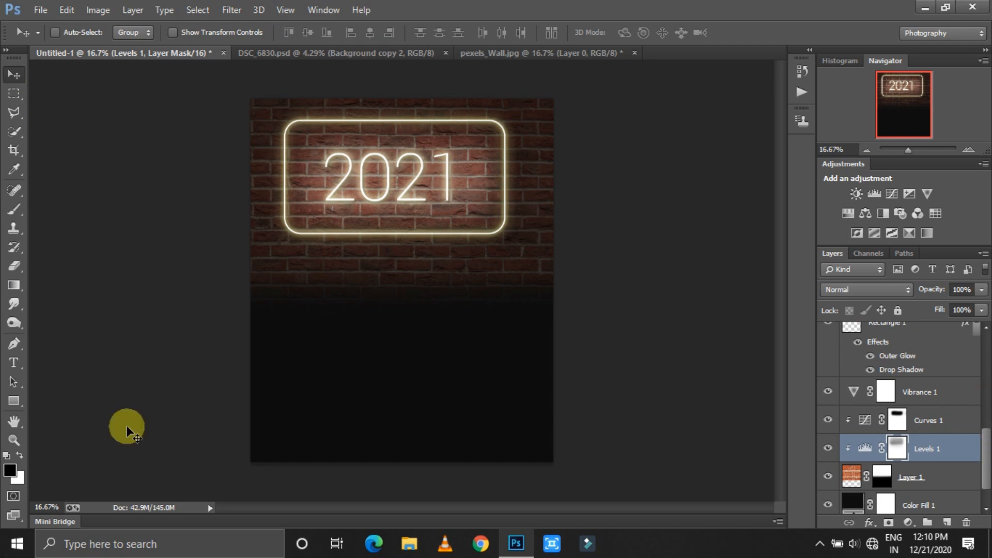
Step: Add a Solid Color fill layer with colour 00a1b6 above the topmost 2021 text copy
left_click_drag(986, 445, 986, 351)
left_click(915, 342)
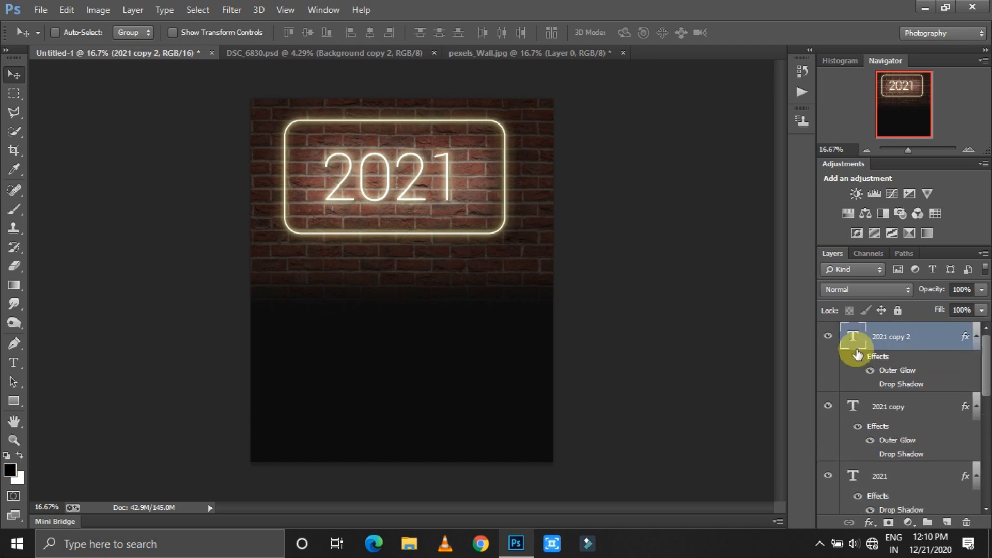
left_click(908, 523)
left_click(897, 200)
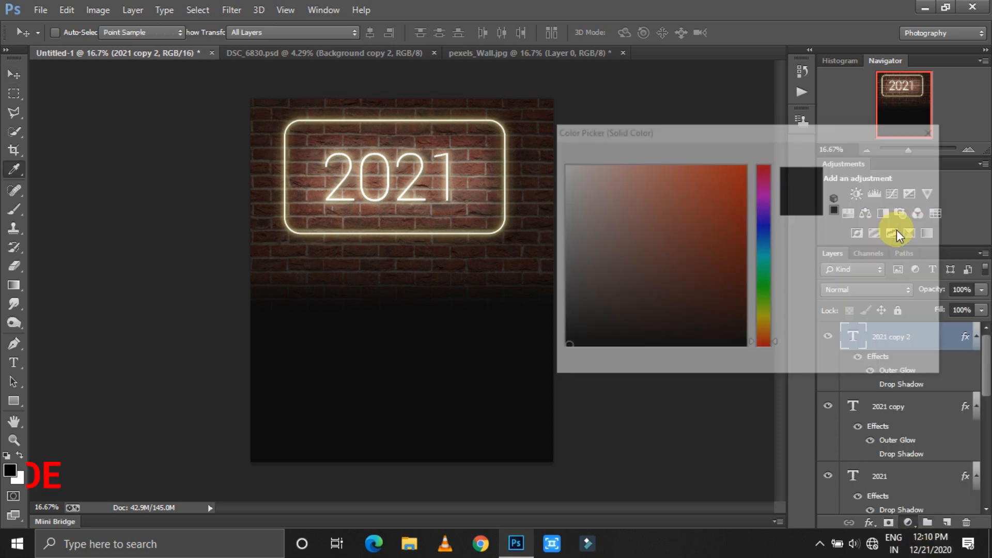
type("0")
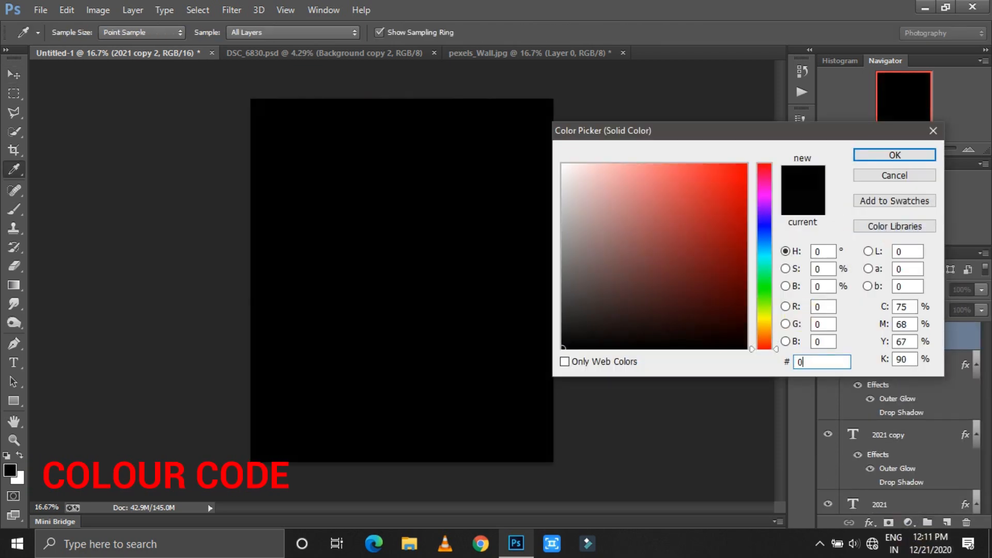
type("0a1b6")
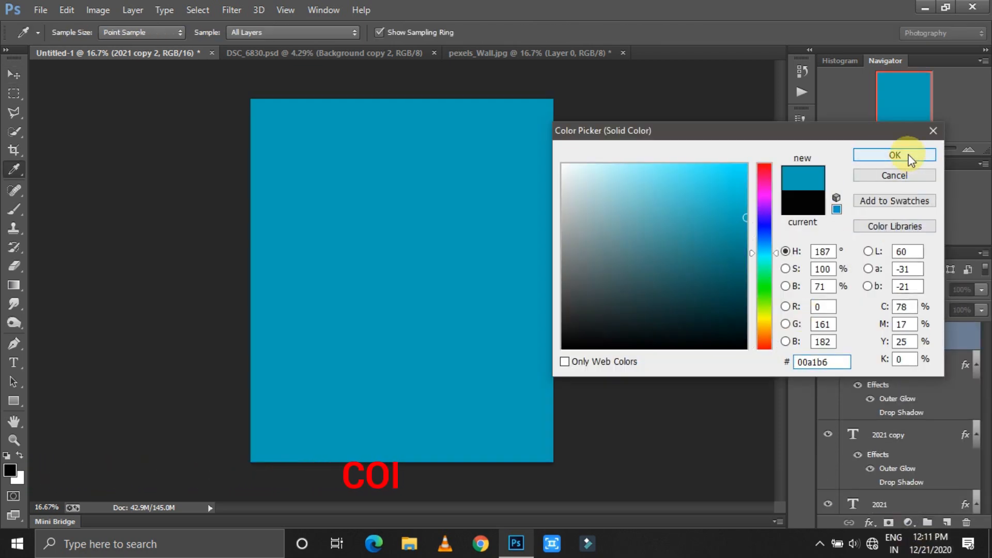
key("Return")
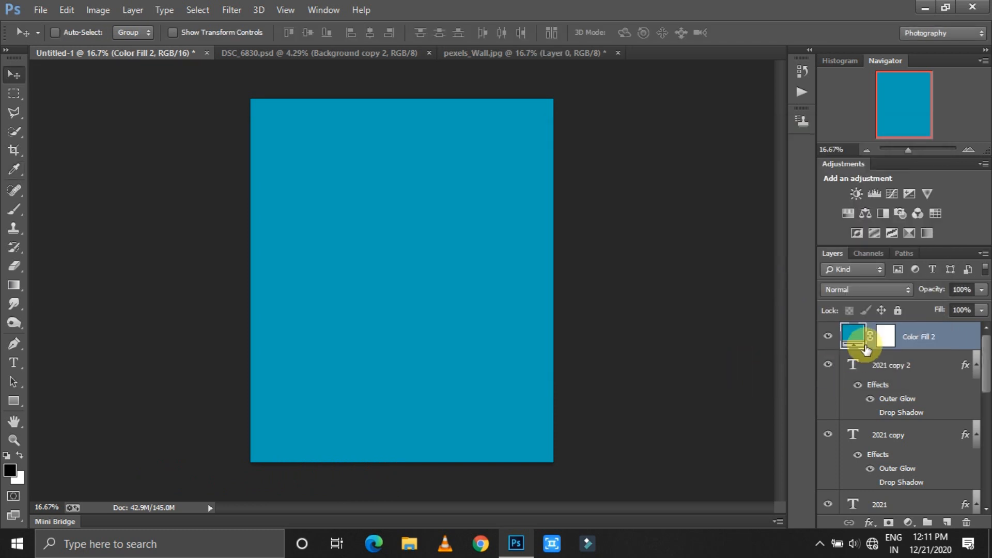
Step: Recolour the new fill layer, trying 0099ad and settling on 02a5ba, and set its blend mode to Color
double_click(856, 340)
type("99")
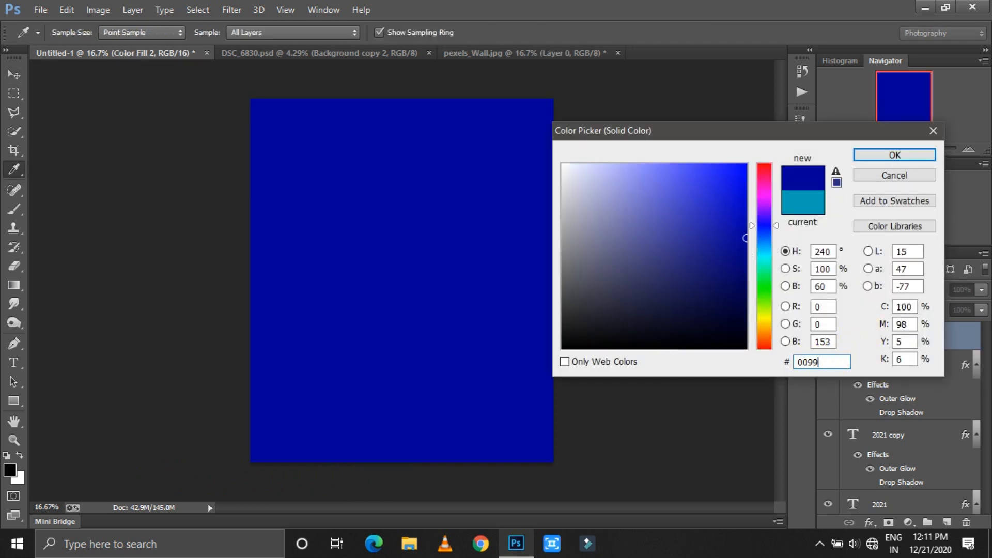
type("ad")
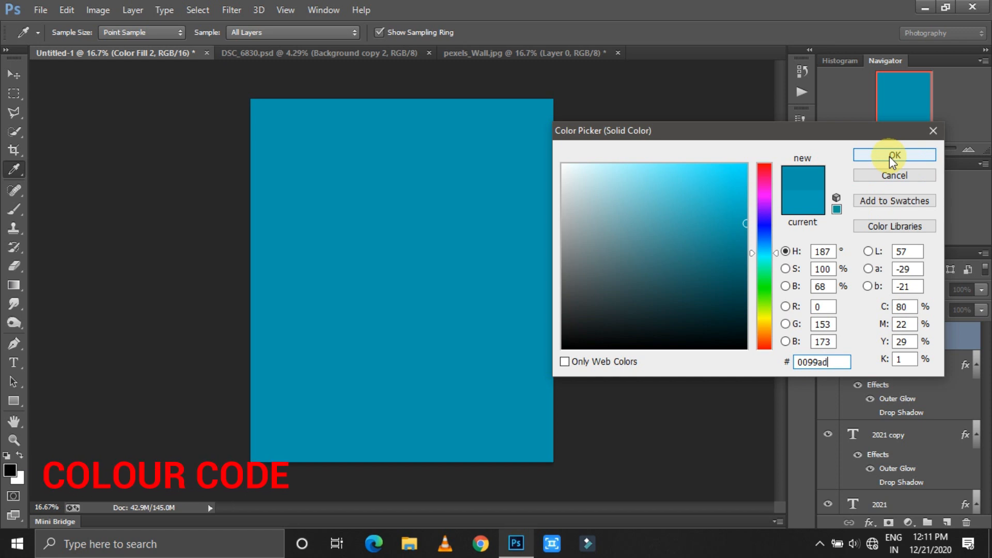
double_click(822, 361)
type("02a5ba")
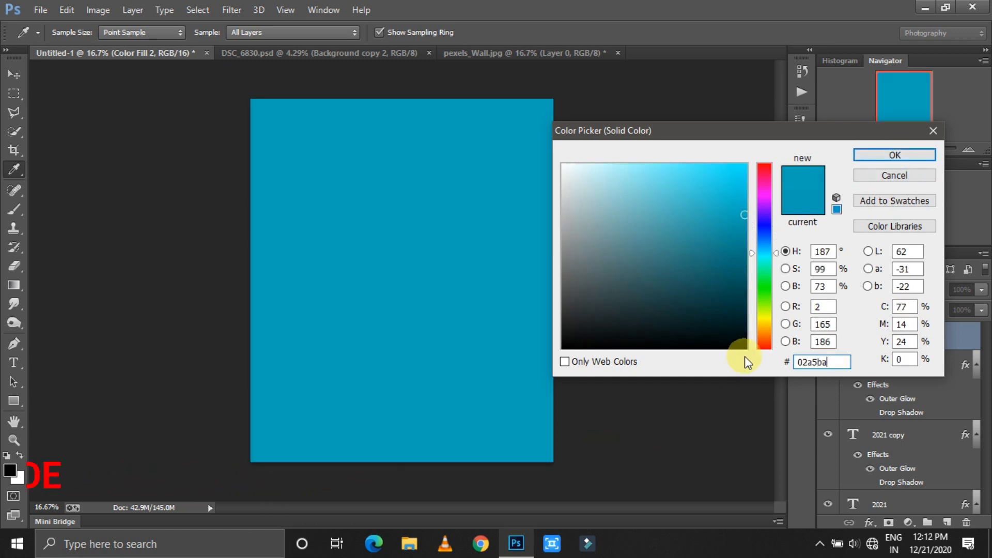
double_click(804, 363)
key("Return")
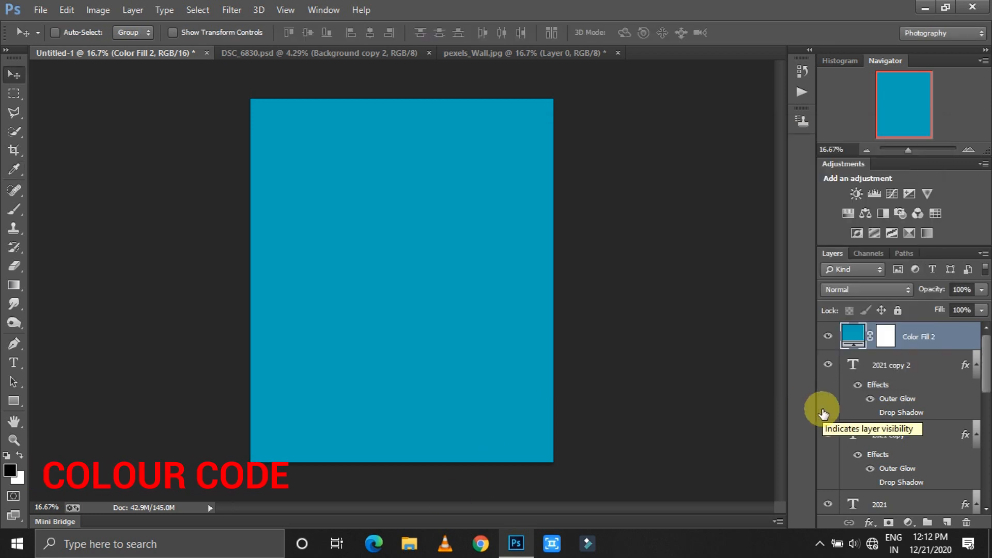
left_click(866, 290)
left_click(849, 356)
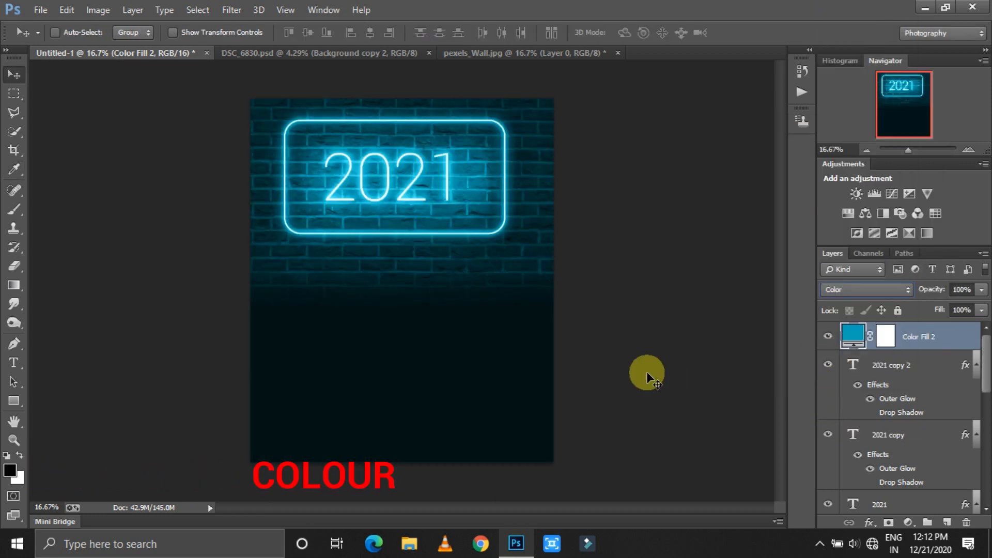
Step: Paint black on the cyan fill's mask over the poster's lower part with the soft 1447 px brush at 100% opacity
key("b")
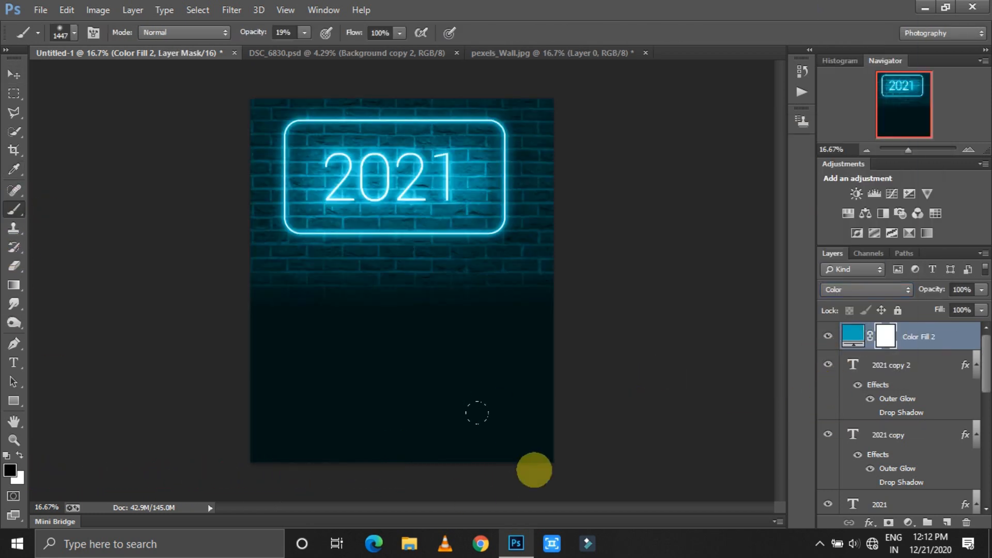
left_click_drag(305, 32, 406, 60)
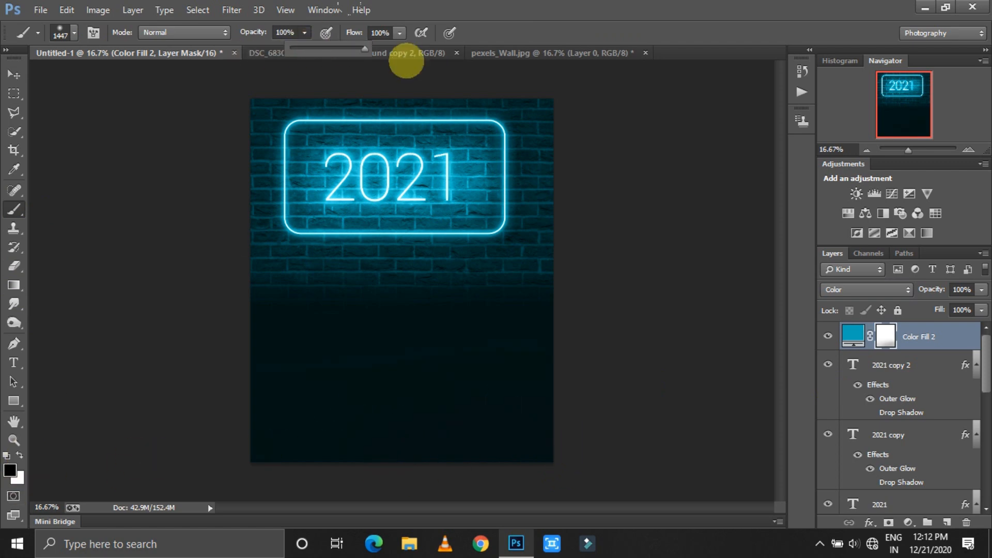
mouse_move(282, 451)
left_mouse_down()
mouse_move(382, 447)
mouse_move(274, 437)
left_mouse_up()
right_click(363, 437)
left_click(513, 342)
left_click_drag(514, 342, 508, 342)
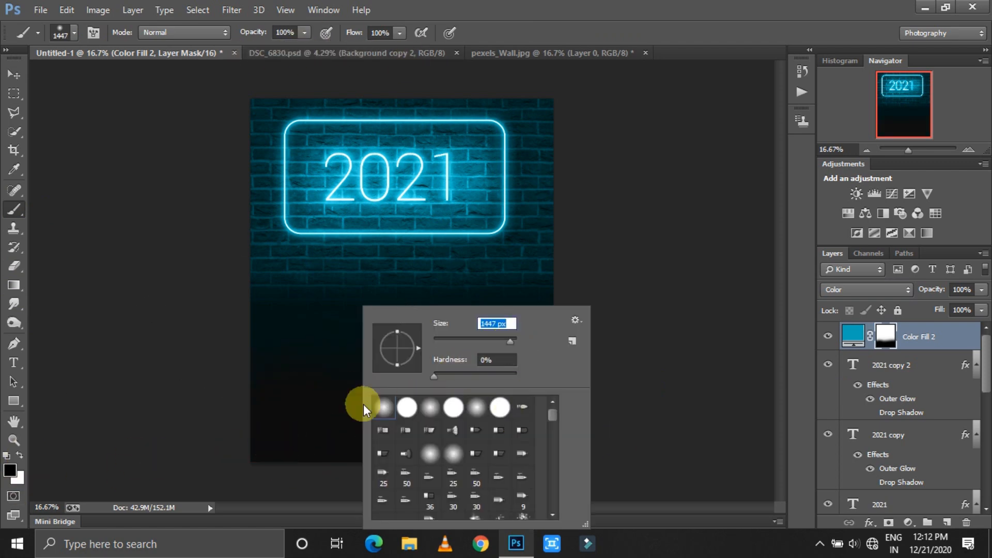
mouse_move(247, 427)
left_mouse_down()
mouse_move(603, 394)
mouse_move(384, 446)
mouse_move(296, 448)
left_mouse_up()
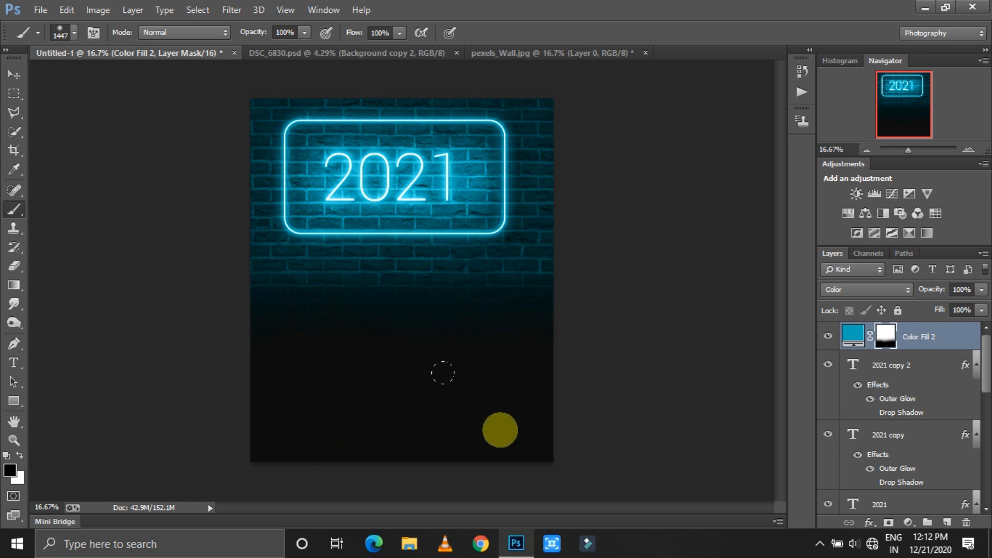
left_click(14, 75)
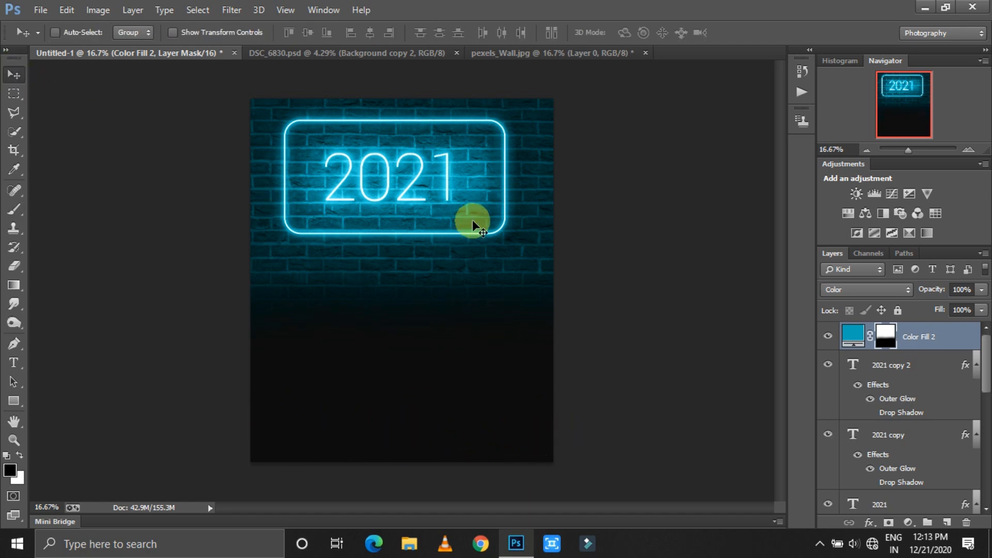
Step: Add a red Solid Color fill layer with colour d50202 on top and set its blend mode to Color
left_click(908, 522)
left_click(849, 202)
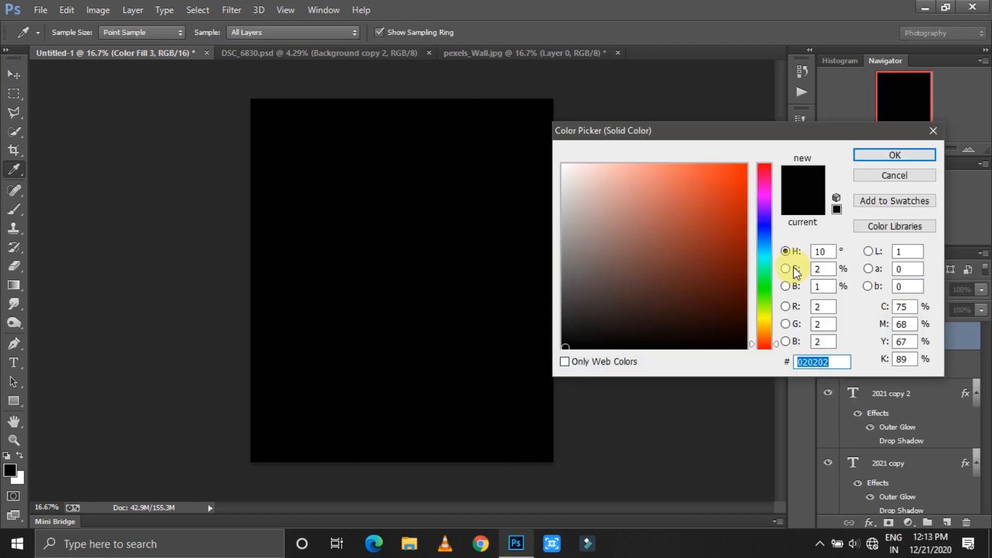
type("d5")
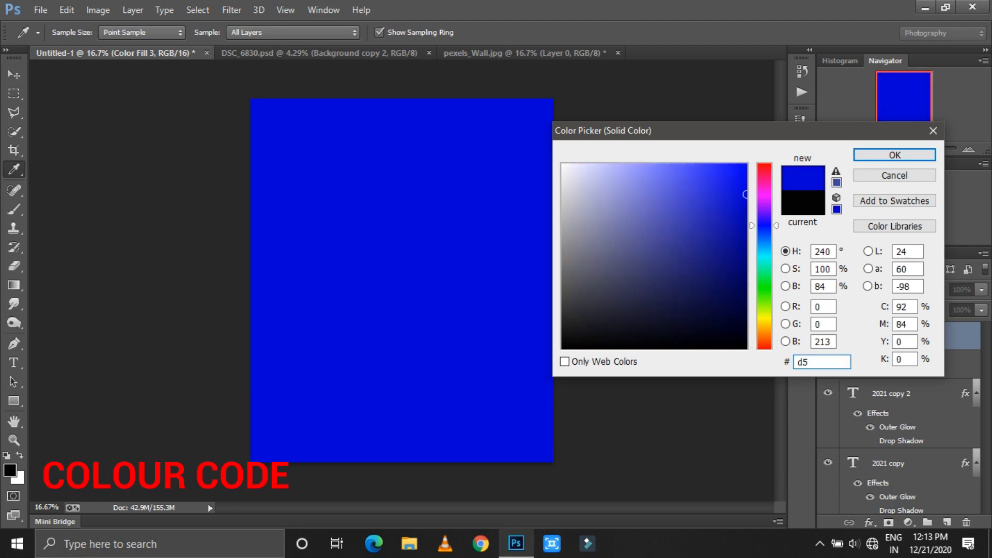
type("0202")
left_click(894, 155)
left_click(878, 289)
left_click(837, 511)
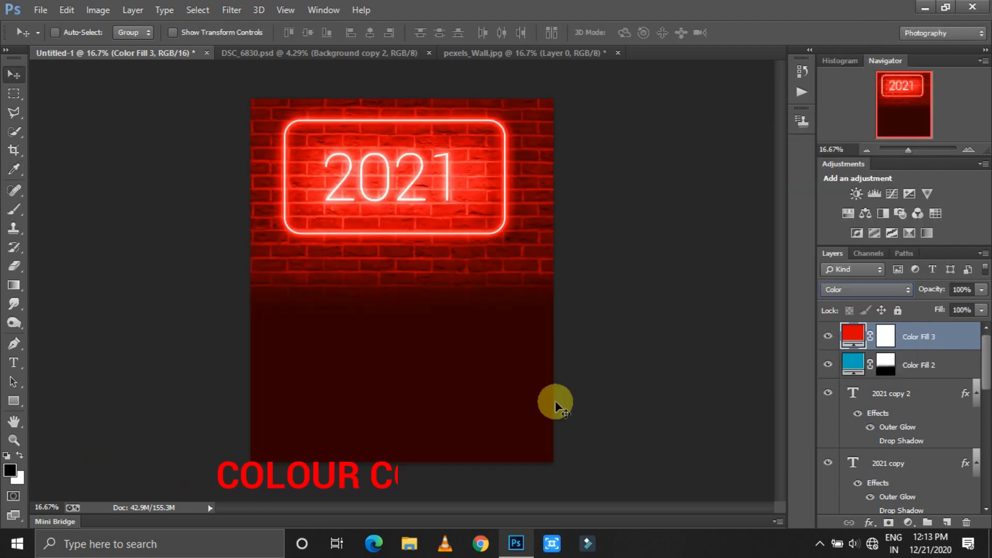
Step: Try clipping the cyan and red fill layers to the 2021 text copy below, keeping the red fill in Color mode
right_click(909, 365)
left_click(930, 372)
right_click(932, 371)
left_click(870, 367)
right_click(911, 341)
left_click(858, 409)
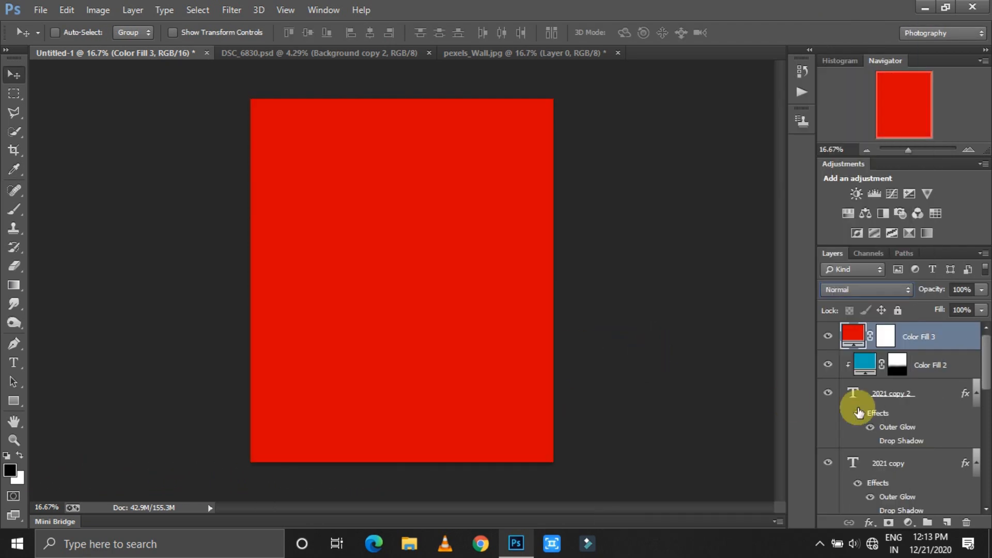
left_click(894, 367)
left_click(906, 347)
left_click(867, 290)
left_click(837, 348)
right_click(915, 337)
left_click(603, 256)
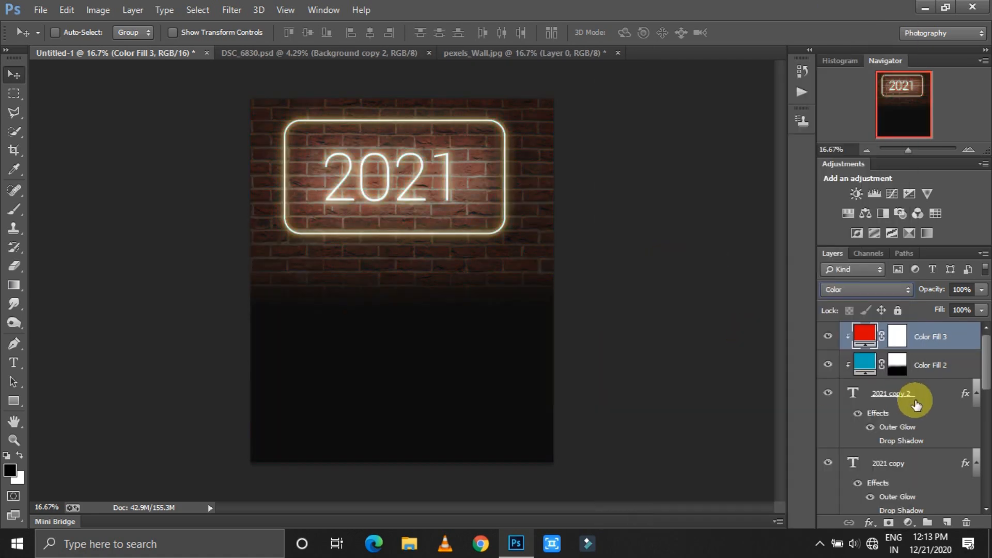
Step: Undo the clipping masks and blend mode changes on the cyan and red fill layers
key("ctrl+alt+z")
key("ctrl+alt+z")
key("ctrl+alt+z")
key("ctrl+alt+z")
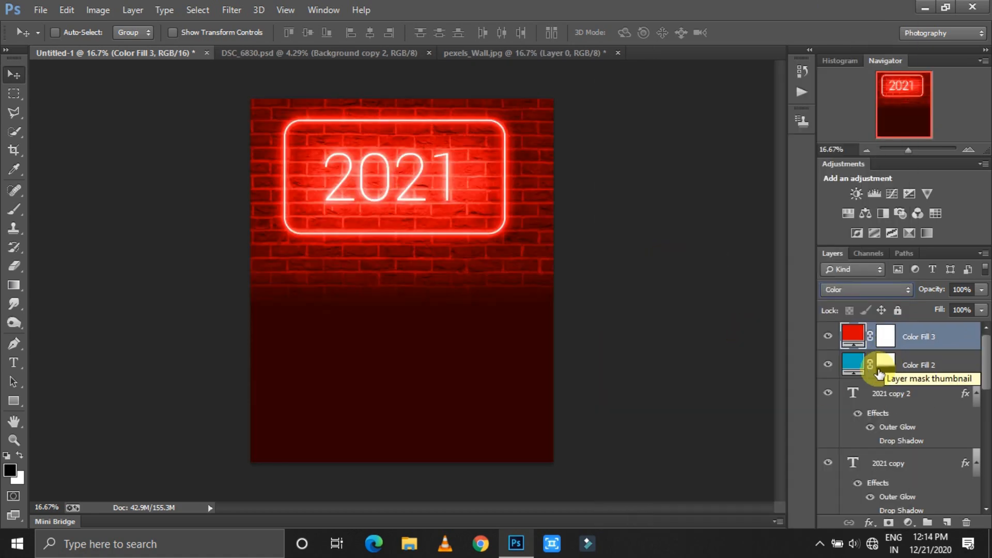
Step: Paint black on the red fill's mask to remove the tint from the poster's lower part
left_click(885, 346)
left_click(886, 371)
left_click(886, 341)
key("b")
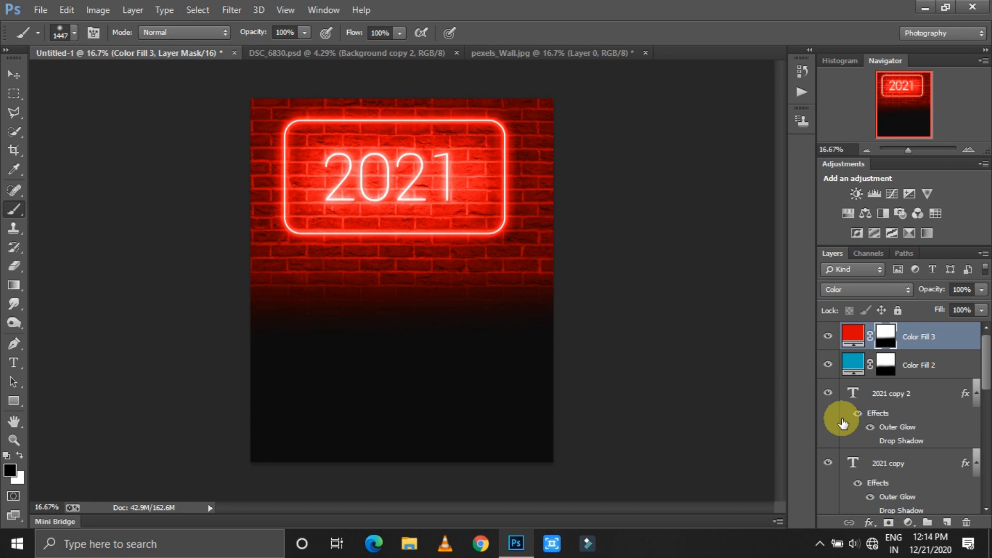
Step: Draw horizontal black-to-transparent gradients on the red fill's mask, from the poster's left side to the middle, blending cyan into red
left_click(850, 336)
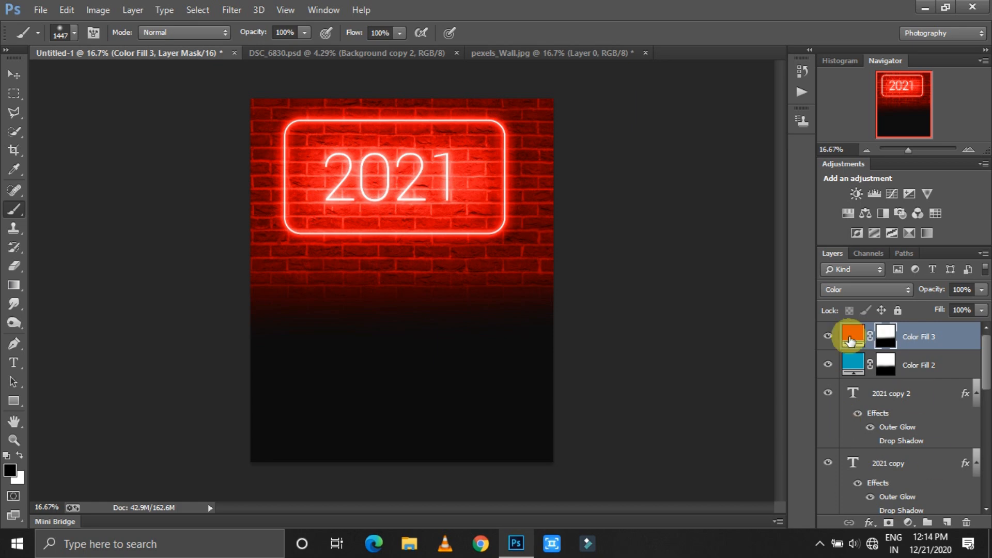
key("g")
left_click_drag(227, 177, 408, 175)
left_click_drag(257, 188, 406, 179)
left_click_drag(321, 181, 366, 175)
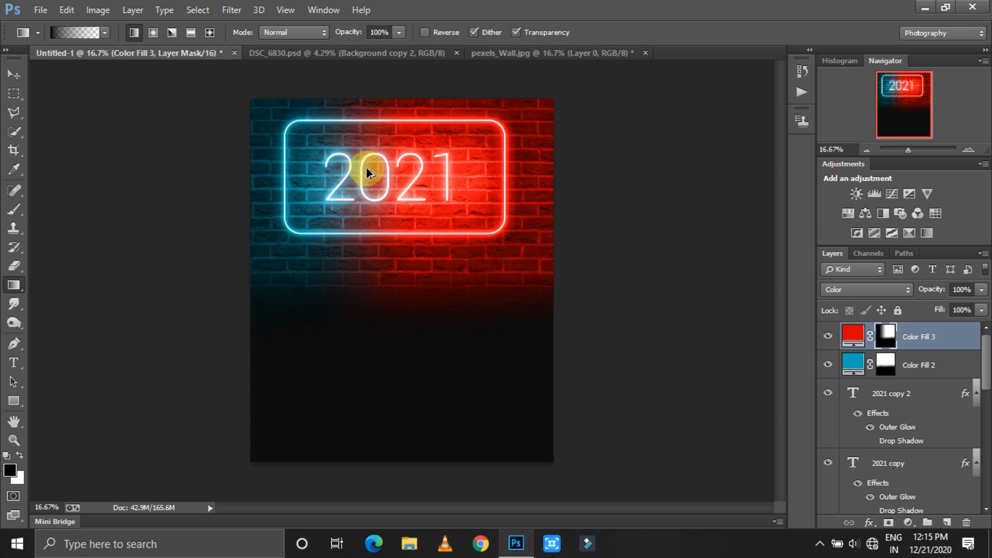
left_click_drag(252, 172, 556, 168)
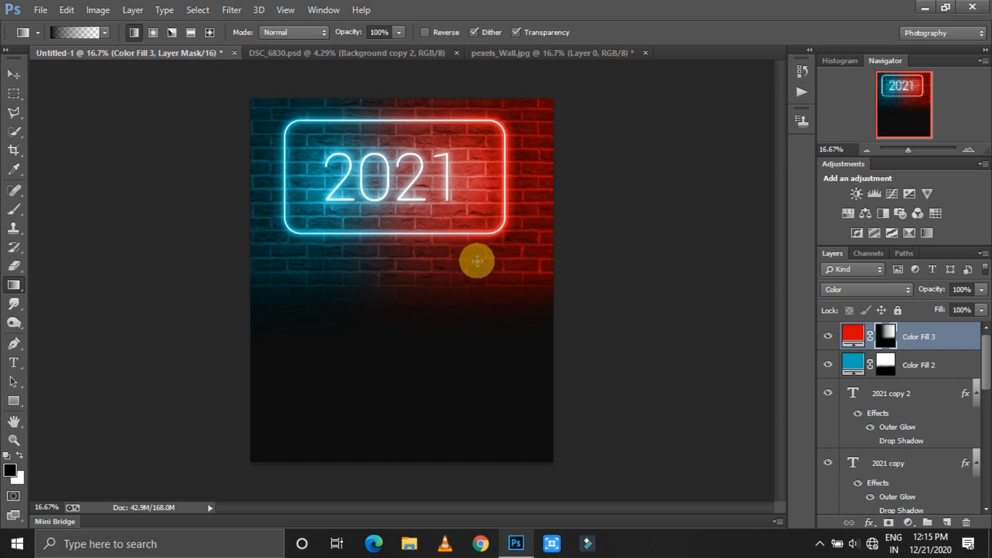
left_click_drag(210, 184, 416, 191)
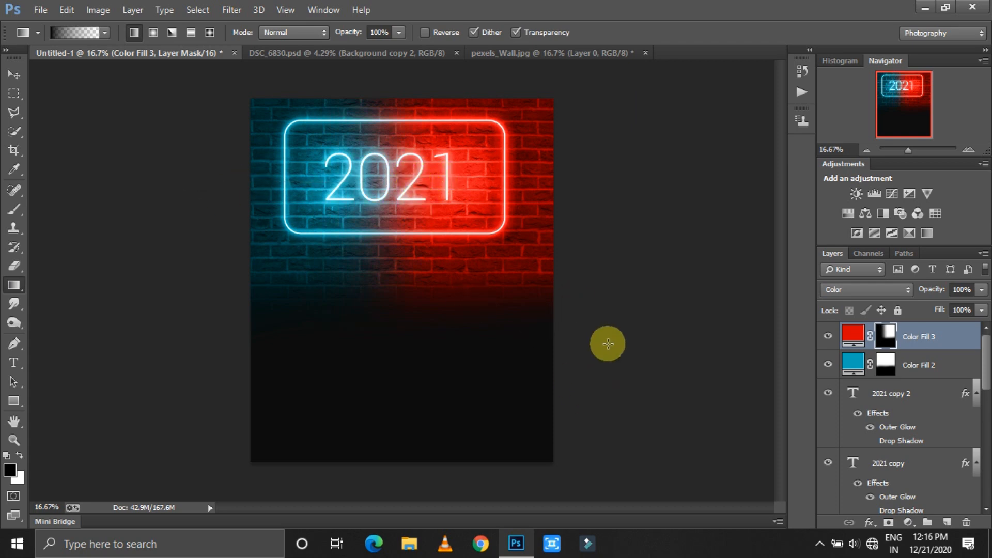
Step: Add a Curves adjustment layer above the red fill and raise the midtones of its Blue channel
left_click(908, 522)
left_click(878, 293)
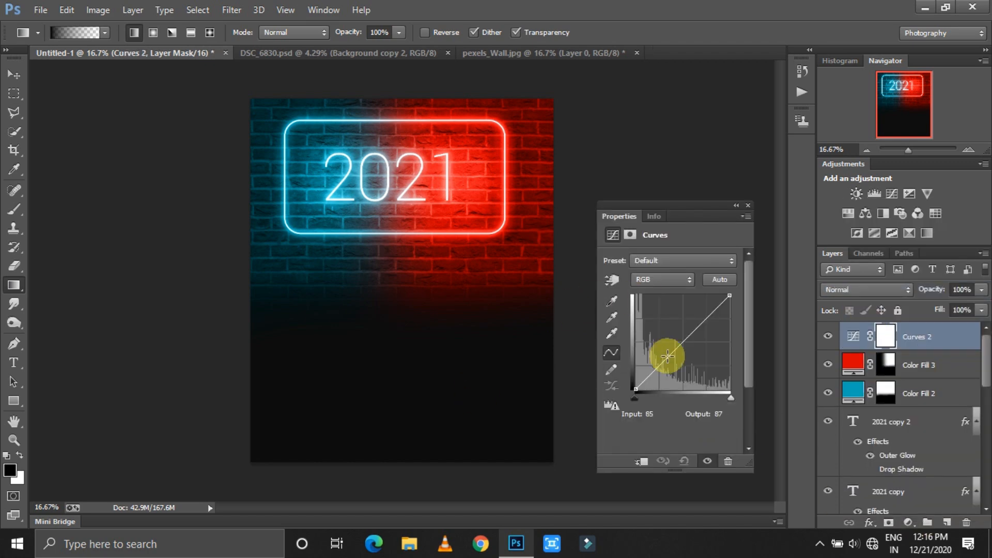
left_click(662, 279)
left_click(652, 299)
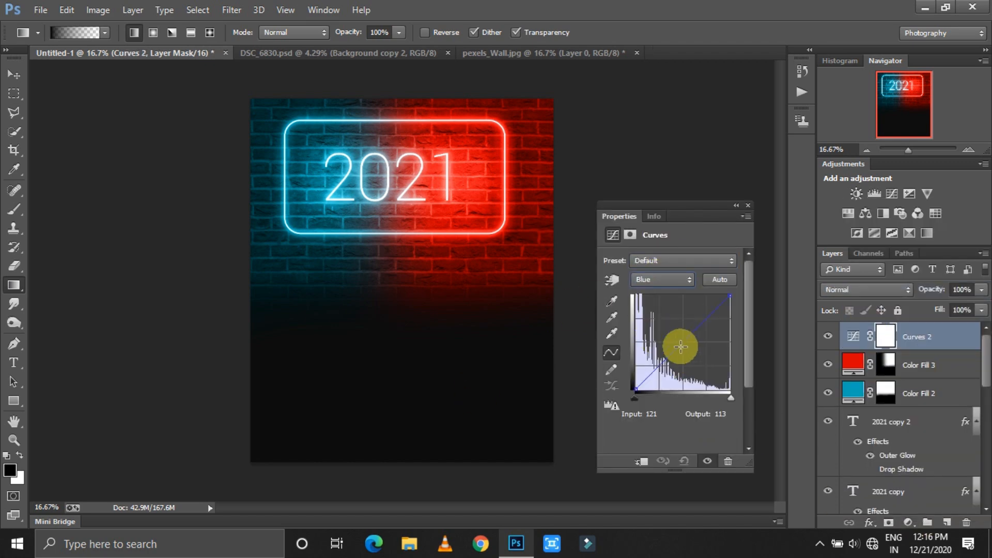
left_click_drag(671, 351, 659, 345)
Step: Fine-tune the Blue channel curve and raise the midtones of the Red channel in the same Curves adjustment
left_click(661, 279)
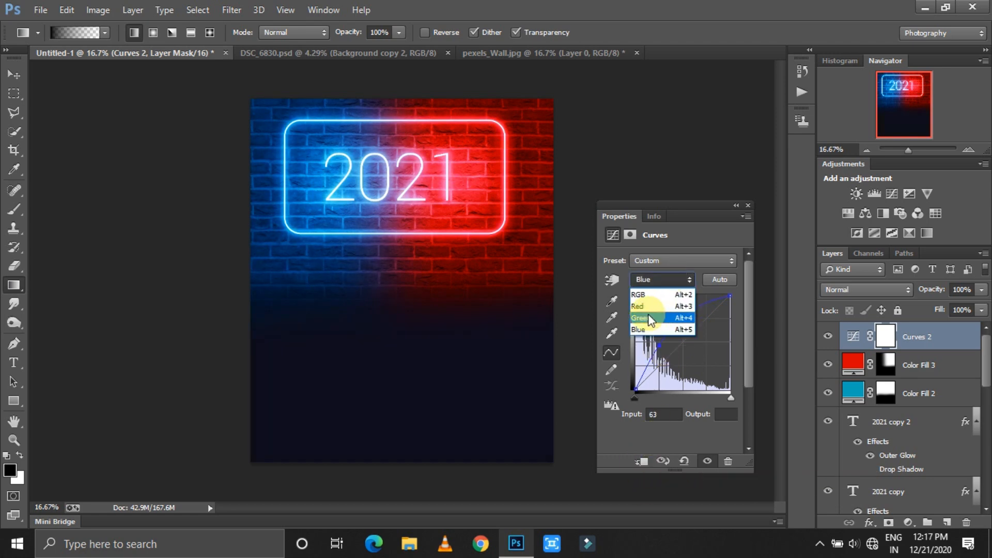
left_click(662, 289)
left_click_drag(691, 329, 664, 348)
left_click(649, 283)
left_click(645, 329)
left_click(661, 281)
left_click(662, 305)
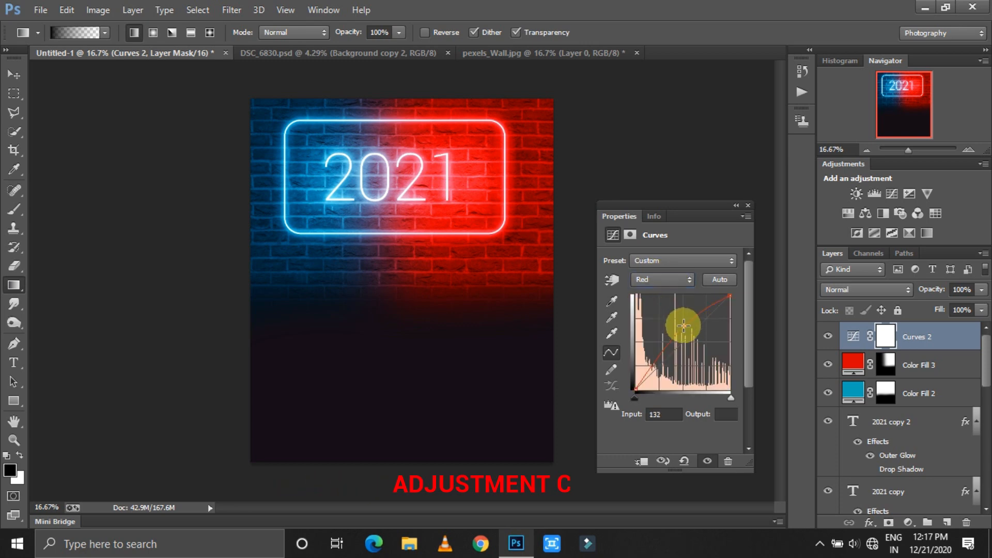
left_click(747, 206)
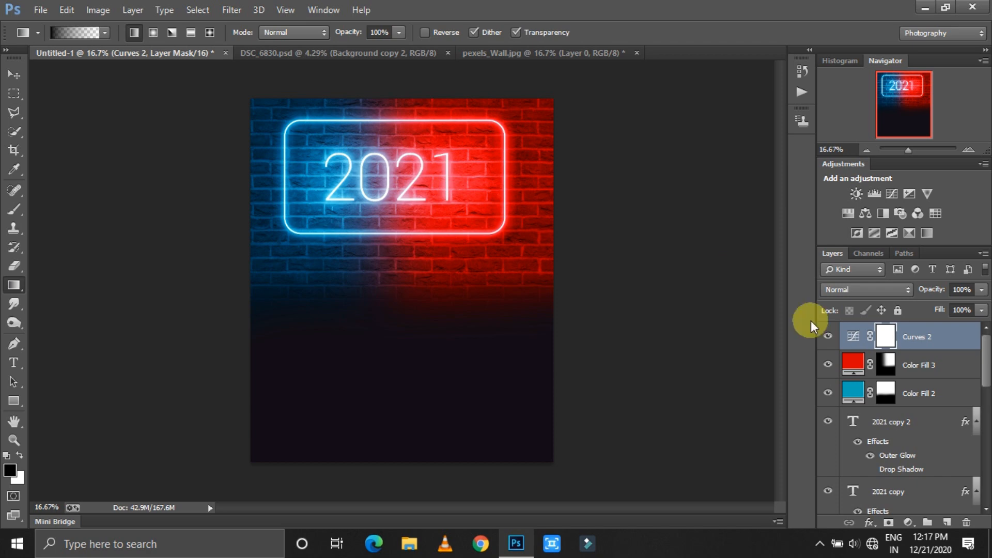
Step: Group all layers above the locked white Background layer and name the group Background
left_click(940, 369)
left_click(928, 402, "ctrl")
left_click(956, 416, "ctrl")
left_click(923, 341, "ctrl")
left_click_drag(986, 377, 990, 490)
left_click(957, 448, "ctrl")
left_click(956, 472, "ctrl")
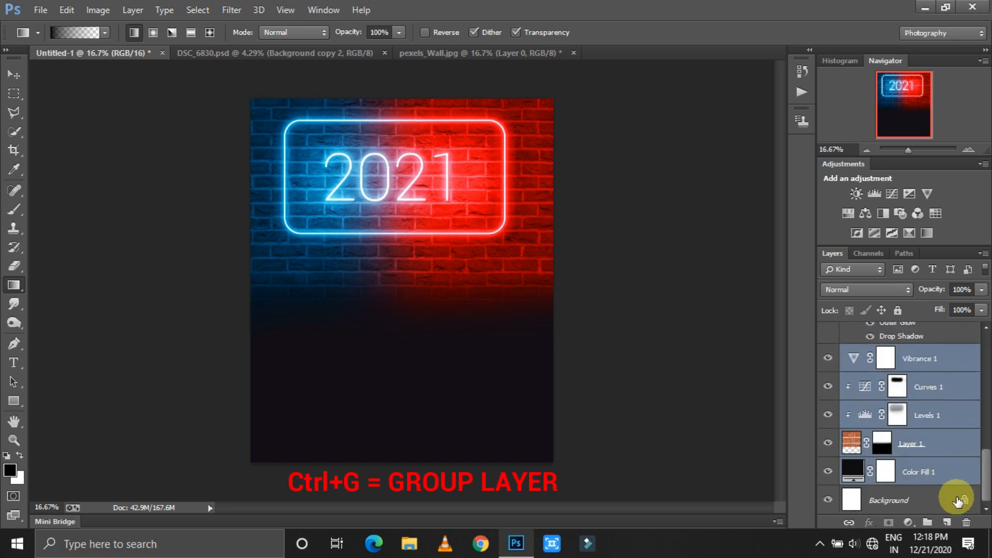
key("ctrl+g")
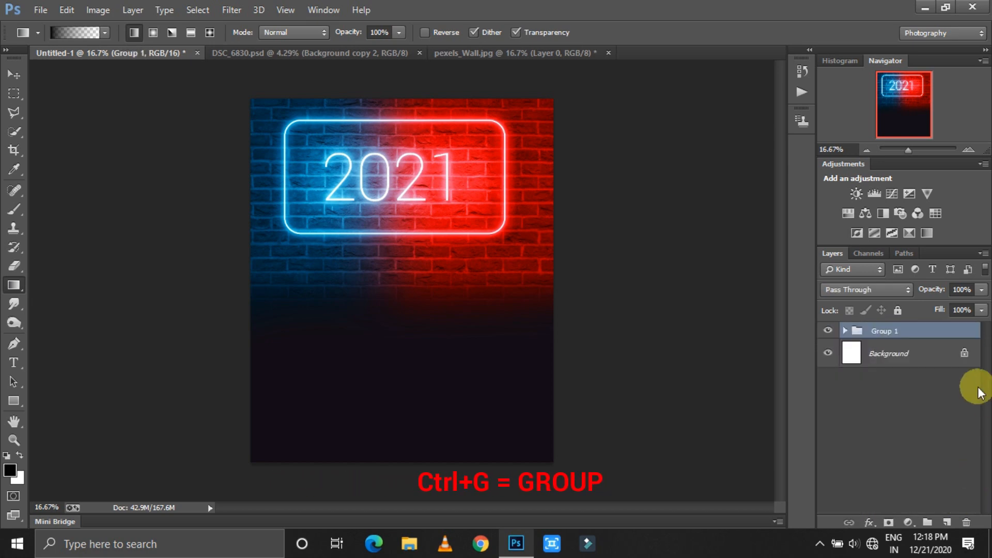
double_click(885, 330)
type("Background")
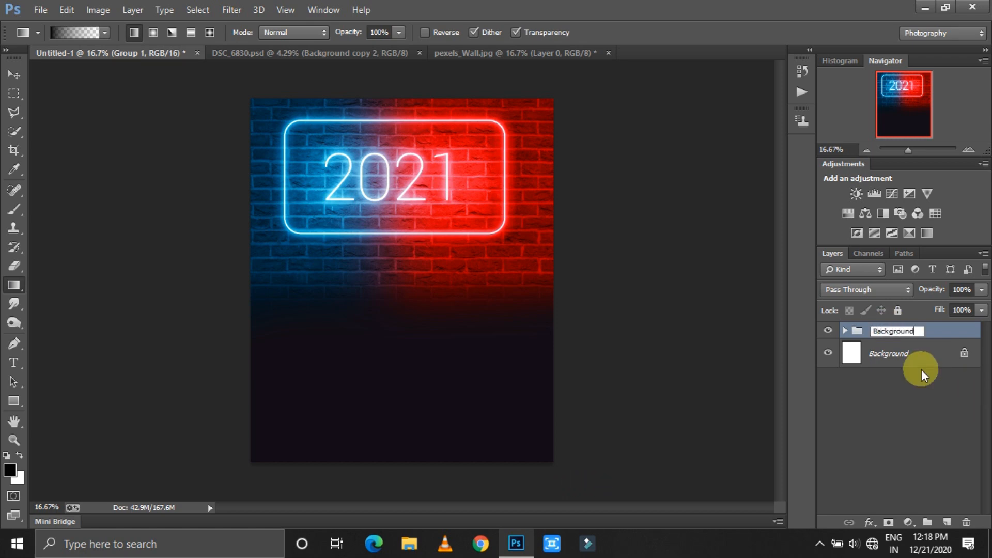
left_click(29, 58)
Step: Save a JPEG copy of the poster in Downloads as 2021 background
left_click(41, 9)
left_click(56, 139)
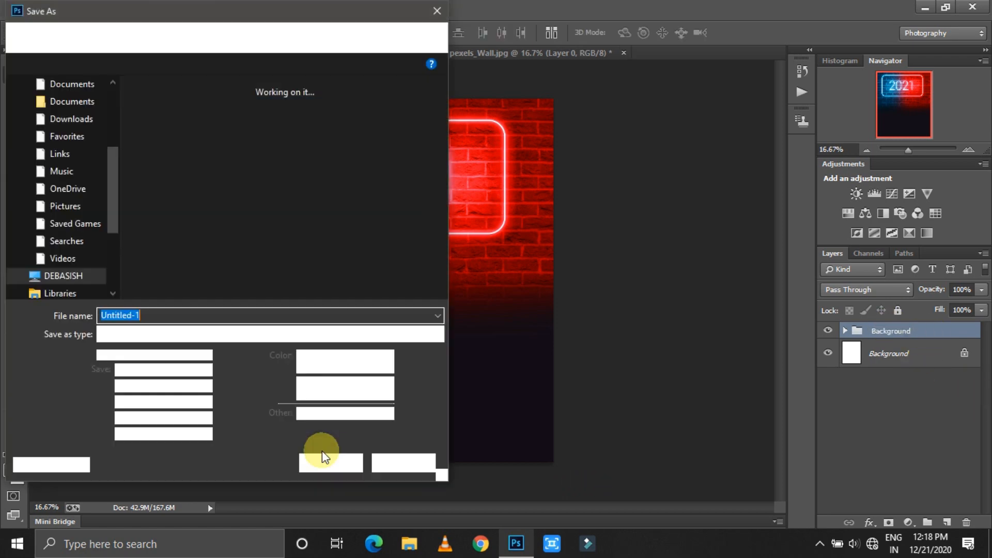
type("2021 background")
left_click(268, 334)
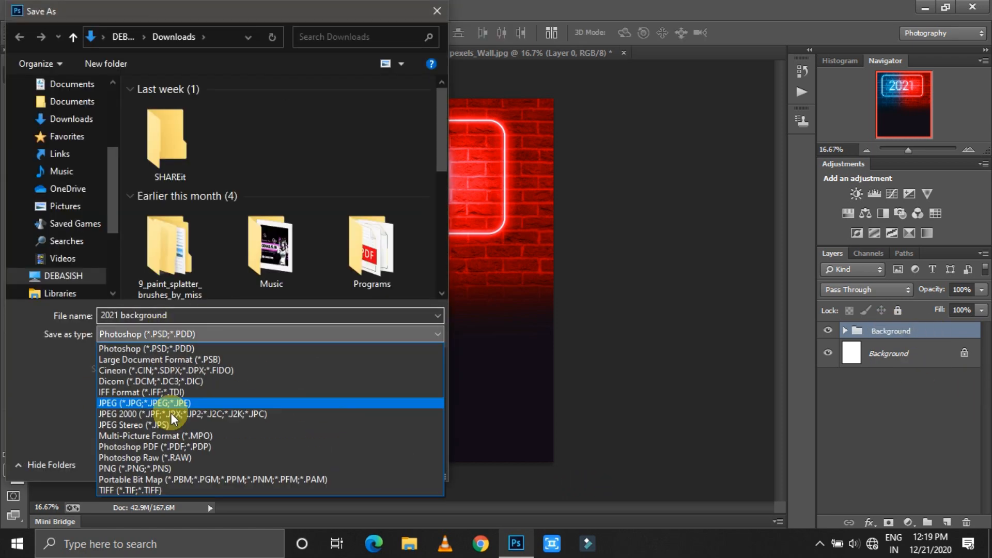
left_click(177, 403)
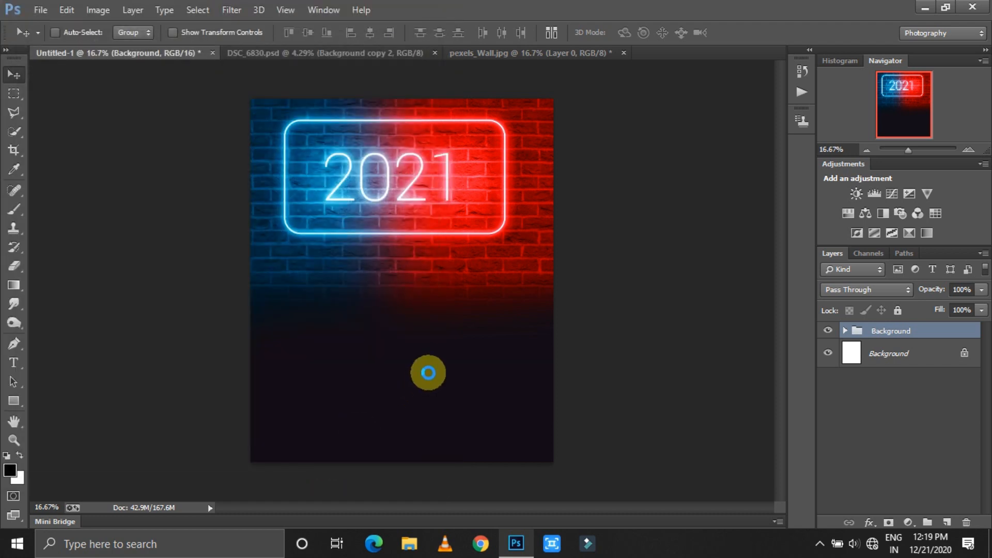
left_click(573, 134)
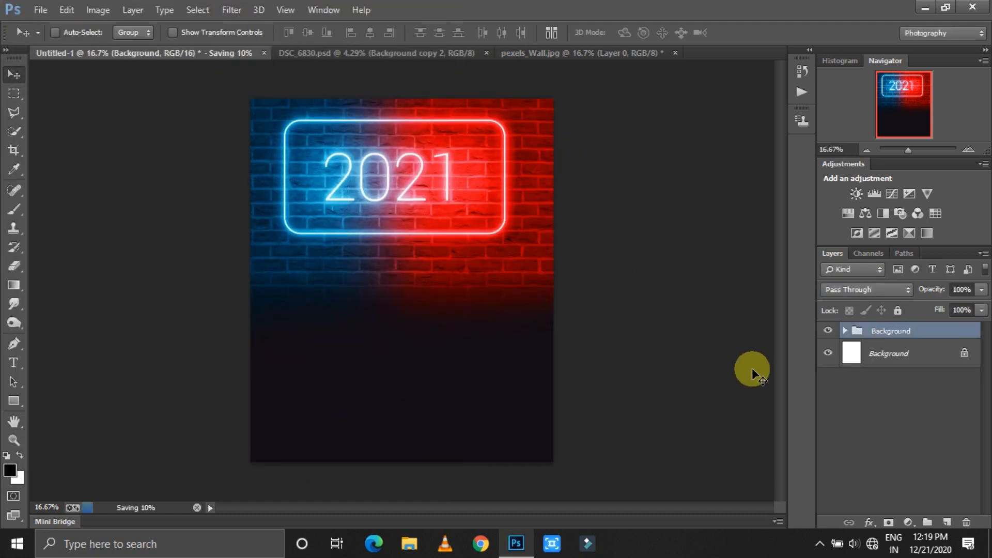
Step: Close the pexels_Wall.jpg document
left_click(829, 333)
left_click(829, 333)
left_click(396, 53)
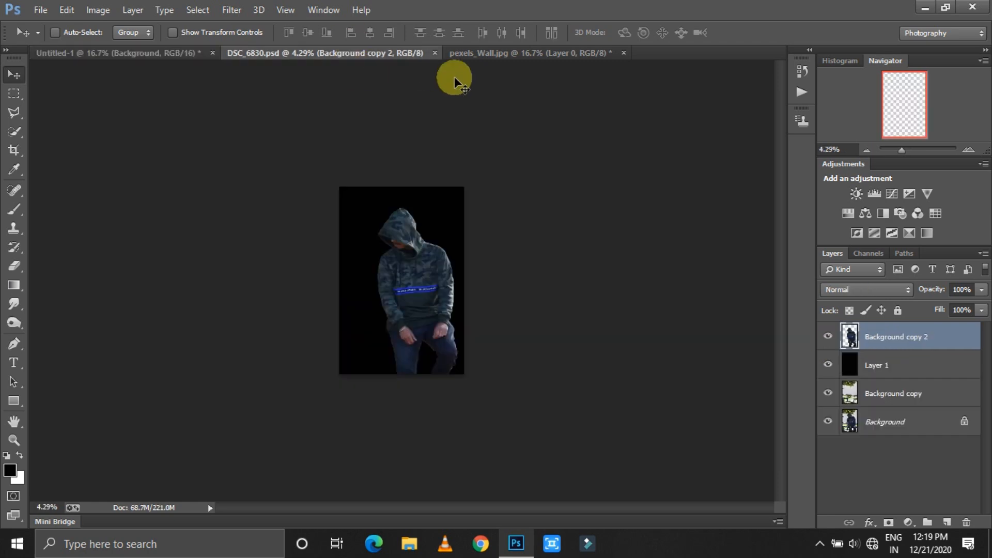
left_click(623, 53)
left_click(511, 212)
Step: Copy the hooded figure cutout from DSC_6830.psd into the 2021 poster and show its transform controls
left_click_drag(414, 267, 392, 280)
left_click(171, 30)
left_click_drag(908, 150, 899, 149)
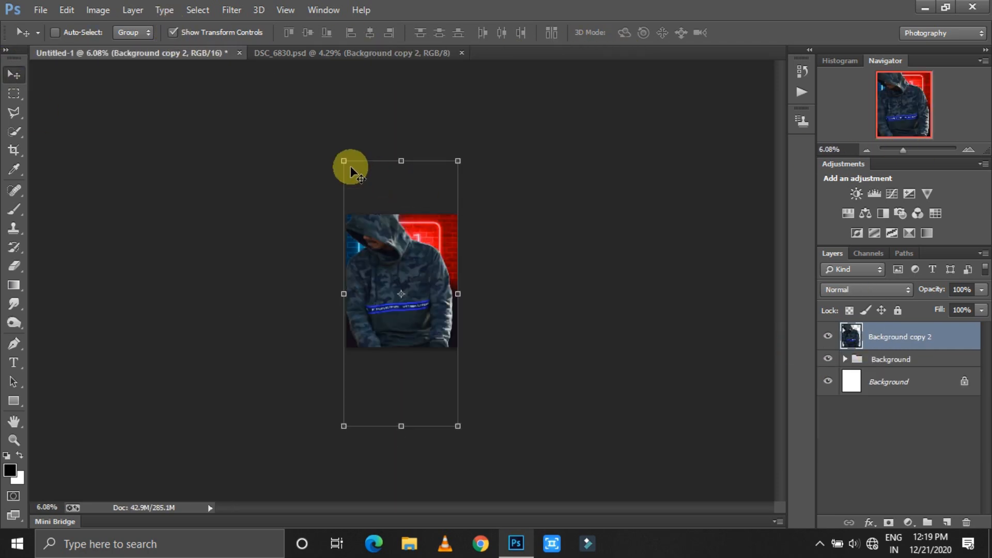
Step: Scale the hooded figure to about 62% width and 59% height and place it over the poster's right half
left_click_drag(344, 162, 383, 215)
left_click_drag(456, 425, 447, 372)
left_click_drag(427, 321, 431, 333)
left_click_drag(899, 150, 909, 150)
left_click_drag(441, 264, 443, 276)
left_click_drag(542, 283, 563, 284)
left_click_drag(494, 286, 467, 273)
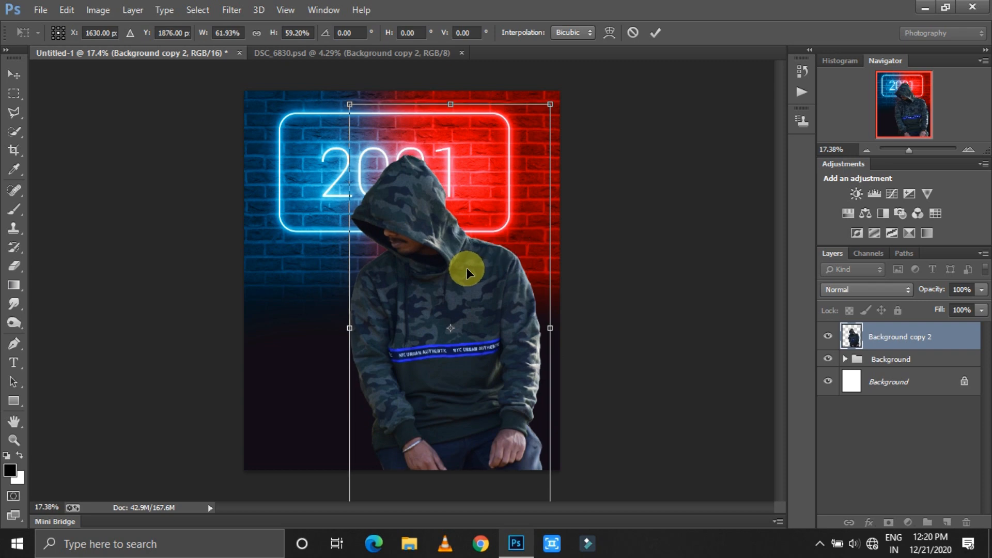
Step: Rescale the figure to about 65% width, rotate it about 1.2°, and seat it at the poster's lower right with the hood below 2021
left_click_drag(498, 366, 524, 440)
left_click_drag(577, 178, 600, 133)
left_click_drag(489, 206, 469, 209)
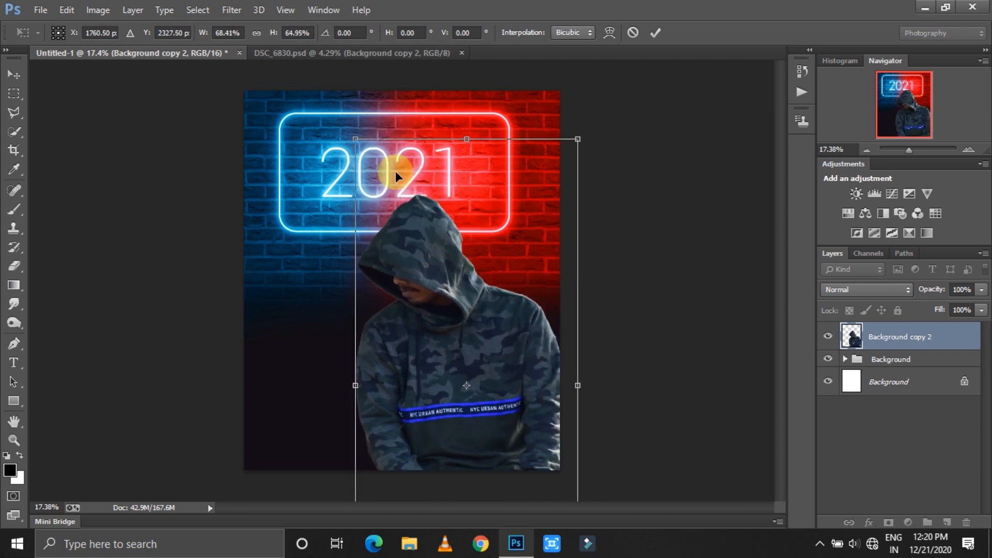
left_click_drag(355, 137, 365, 148)
left_click_drag(603, 157, 564, 233)
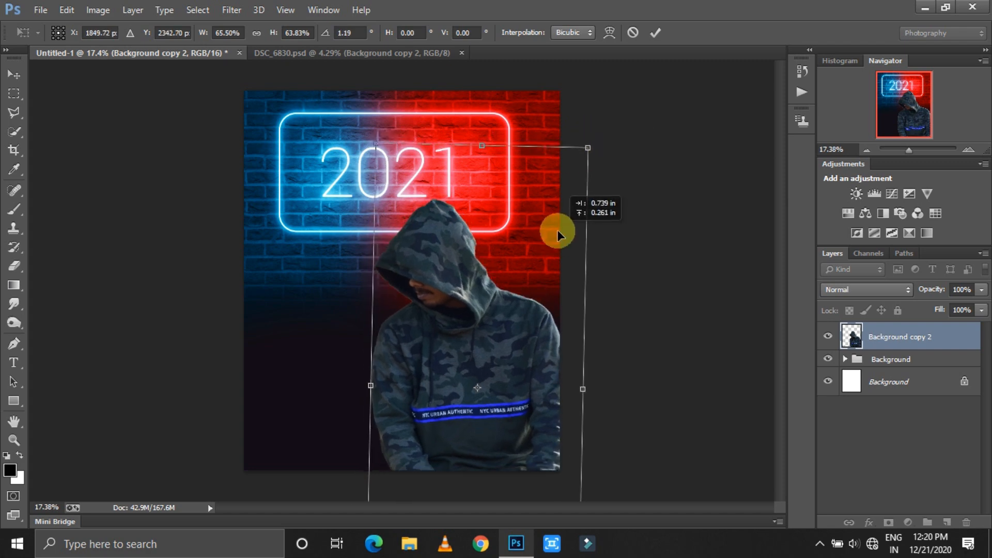
left_click(656, 33)
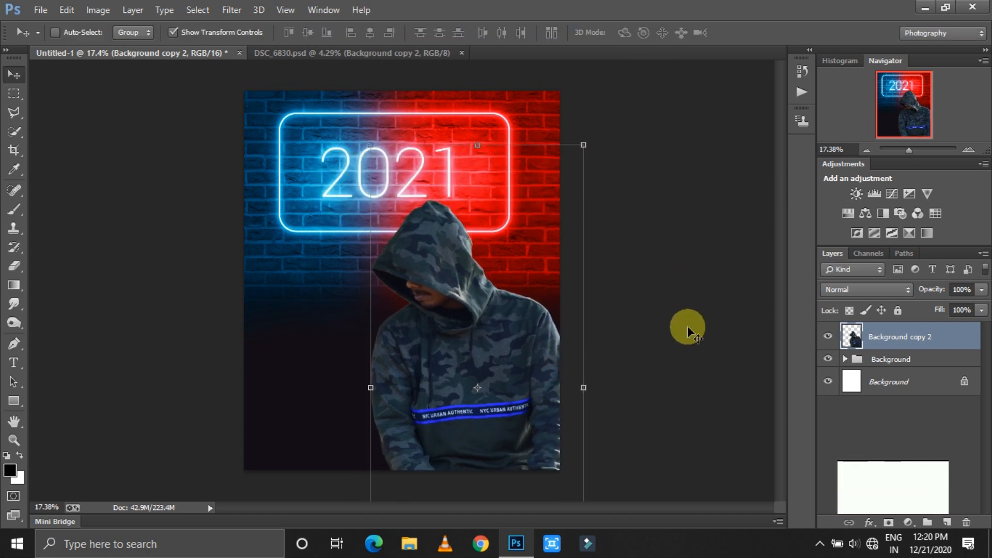
left_click_drag(583, 145, 585, 140)
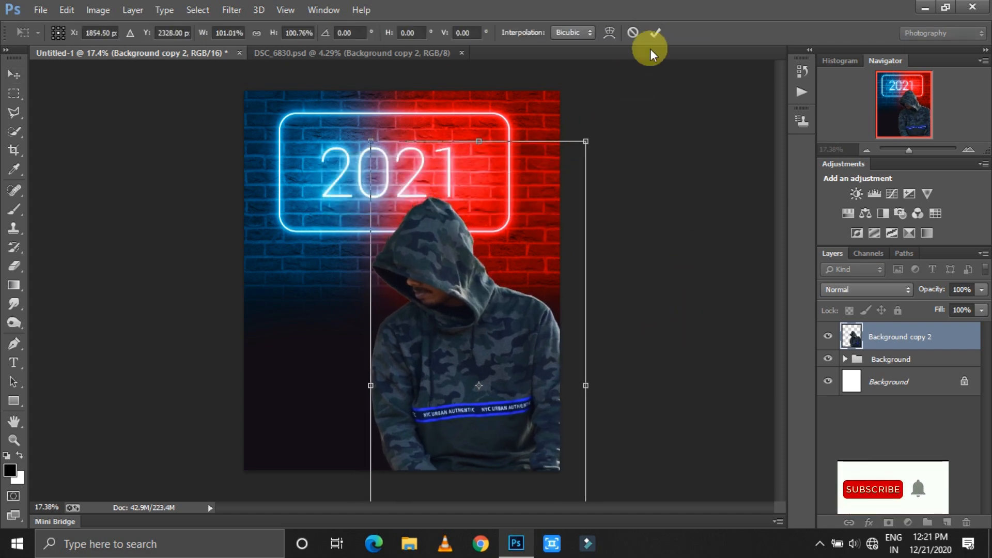
left_click(655, 32)
Step: Add an Inner Shadow layer style to the hooded figure with an angle of 105°
right_click(872, 341)
left_click(624, 80)
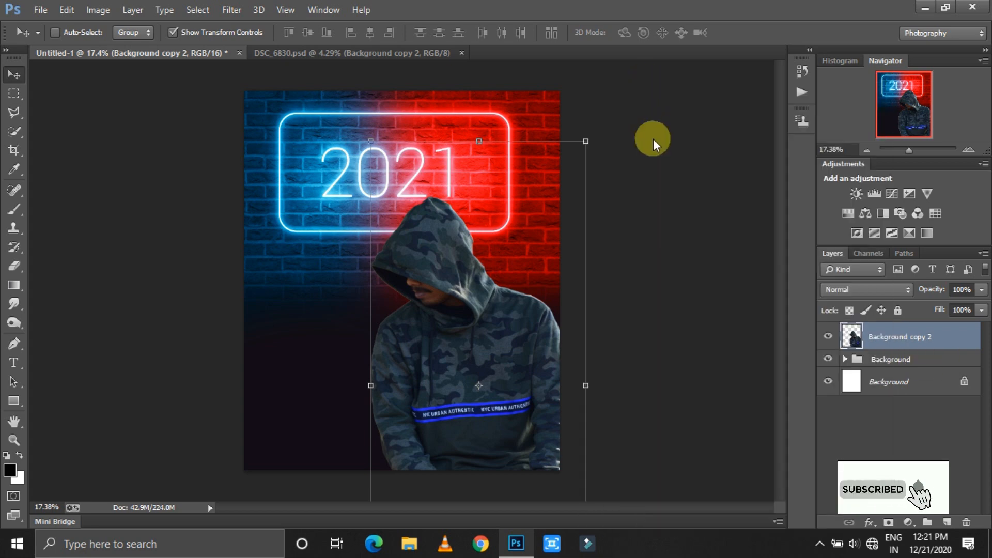
left_click(597, 278)
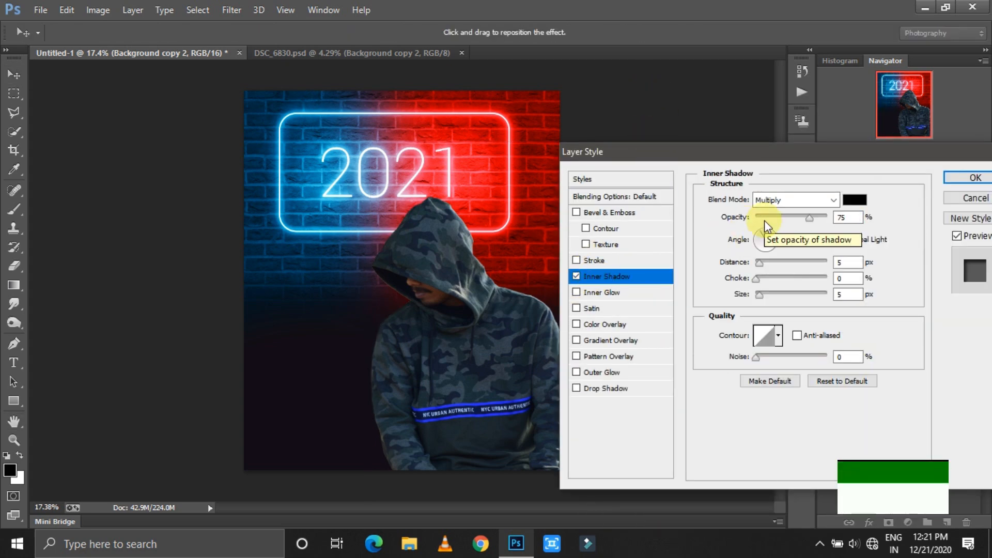
left_click_drag(802, 239, 777, 241)
type("105")
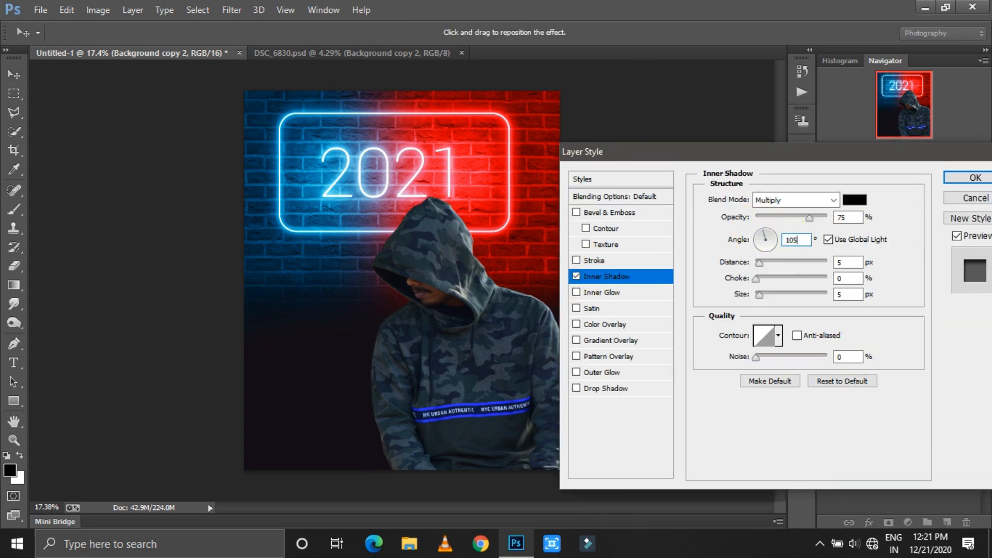
Step: Set the inner shadow's blend mode to Color Dodge and its colour to white
left_click(780, 201)
left_click(790, 150)
left_click(855, 201)
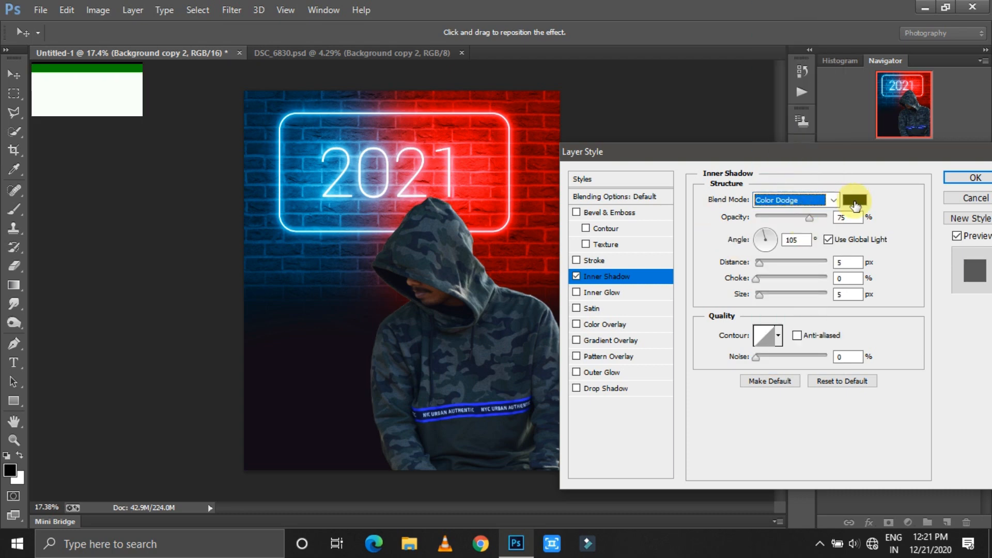
left_click(569, 167)
left_click(908, 154)
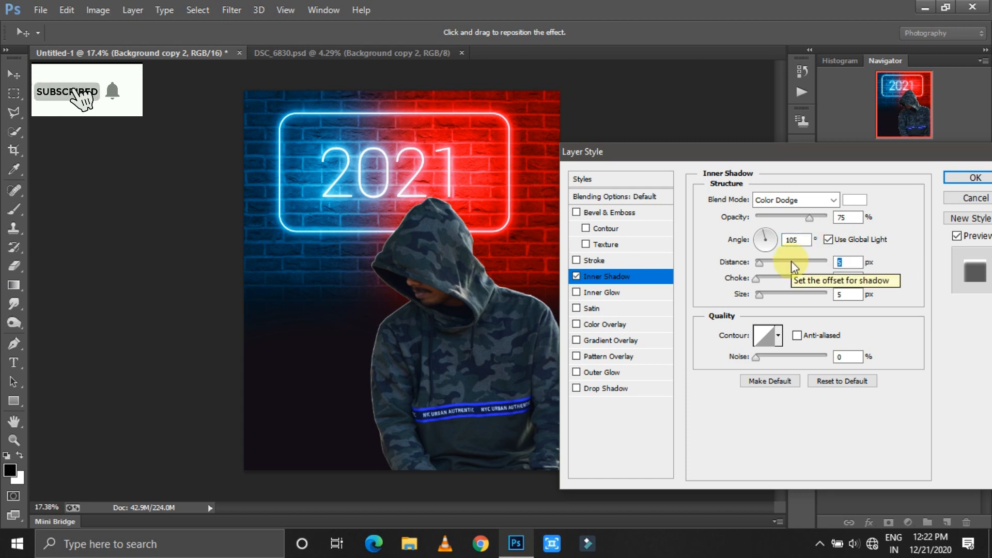
Step: Set the inner shadow's distance to 6 px, choke to 24% and size to 139 px
left_click(770, 264)
left_click_drag(771, 268, 797, 296)
left_click(773, 280)
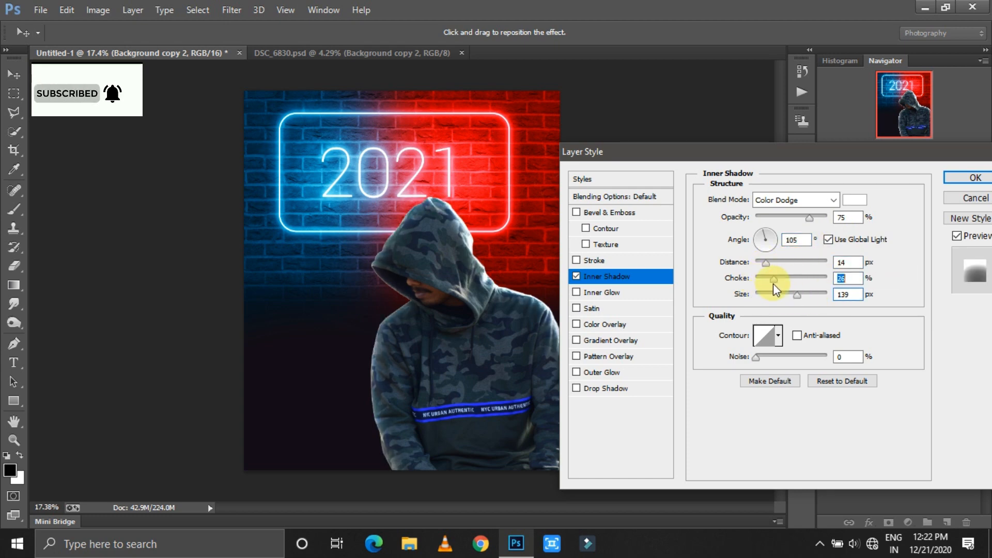
left_click(758, 263)
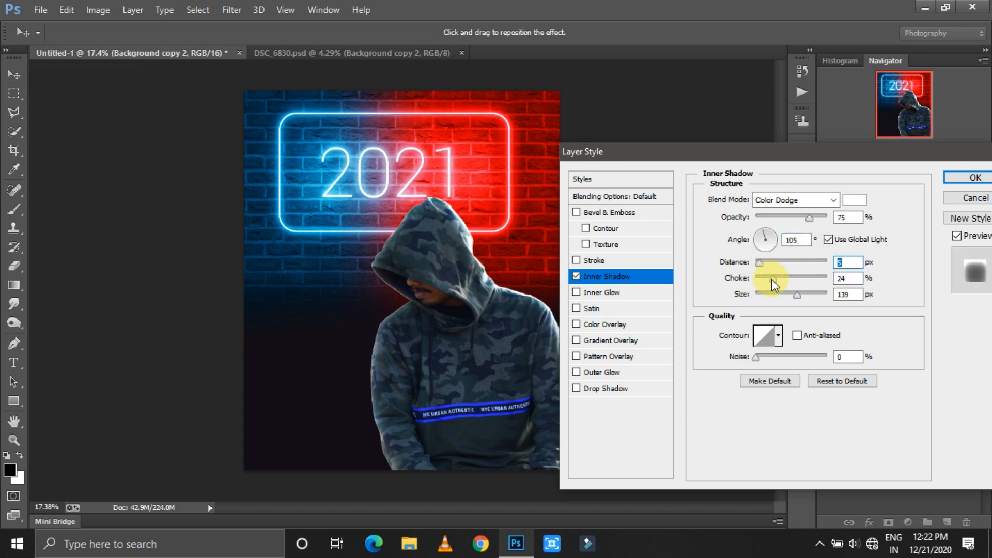
type("6")
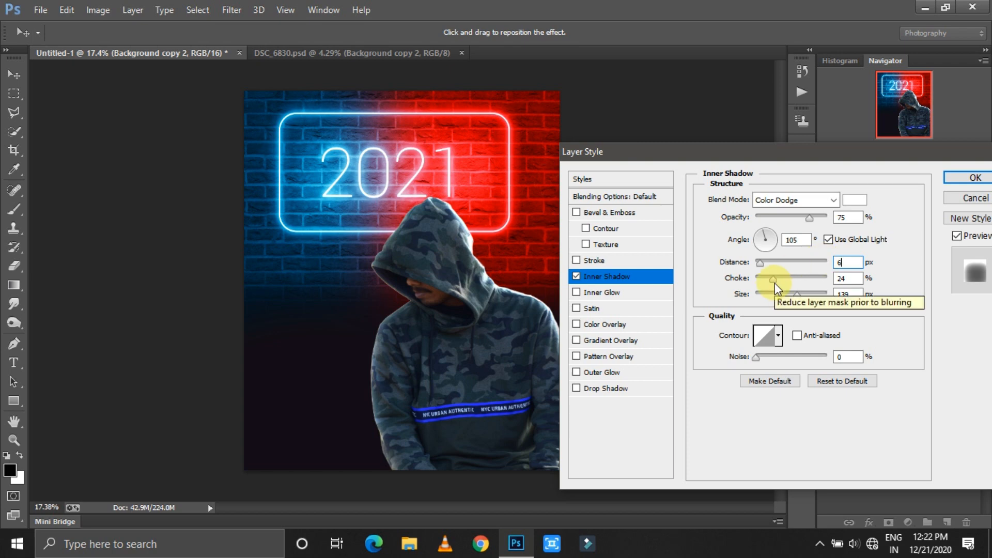
left_click(840, 60)
left_click(885, 60)
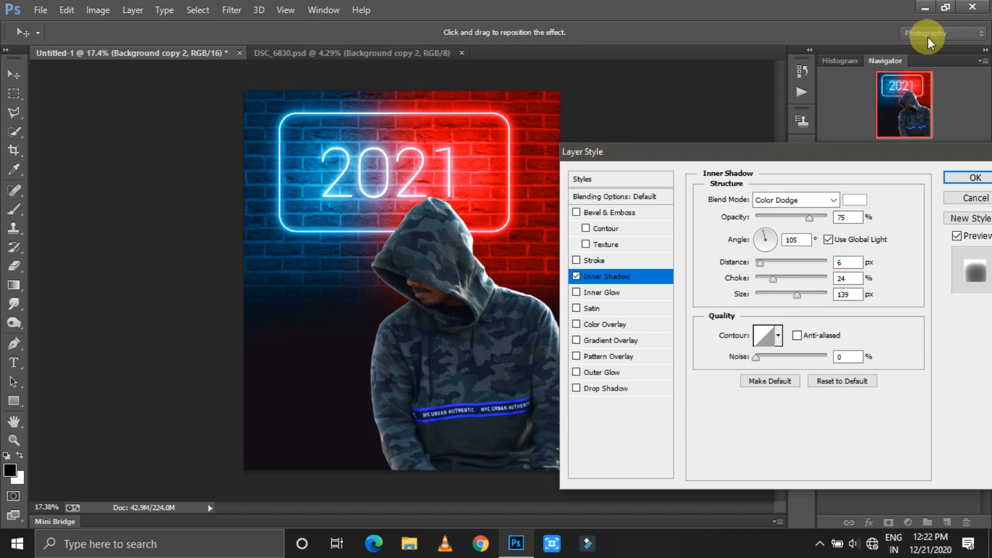
left_click(853, 200)
key("Return")
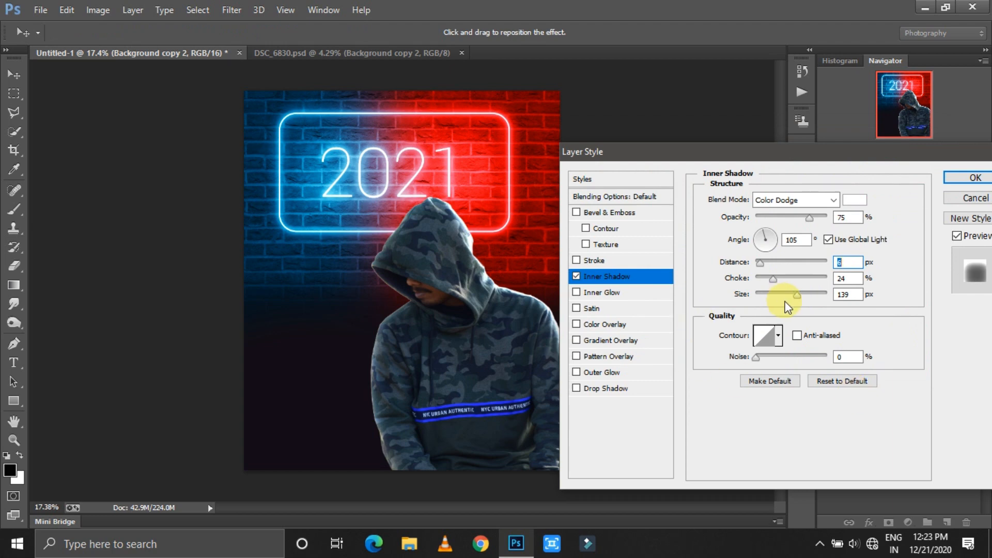
Step: Set the inner shadow's choke to 0% and size to 54 px, keep the colour ffffff, and apply the style
left_click_drag(837, 153, 848, 166)
left_click_drag(783, 292, 753, 302)
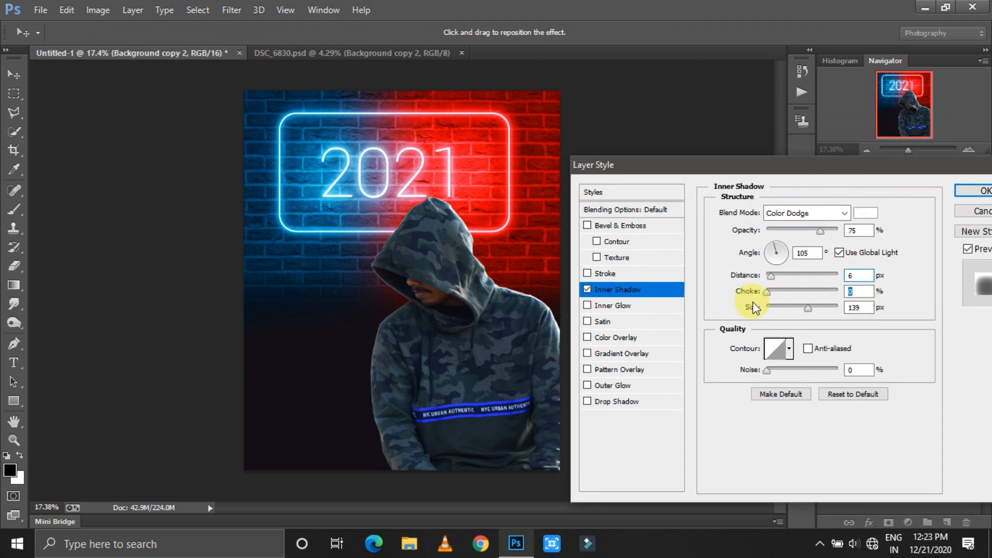
key("Tab")
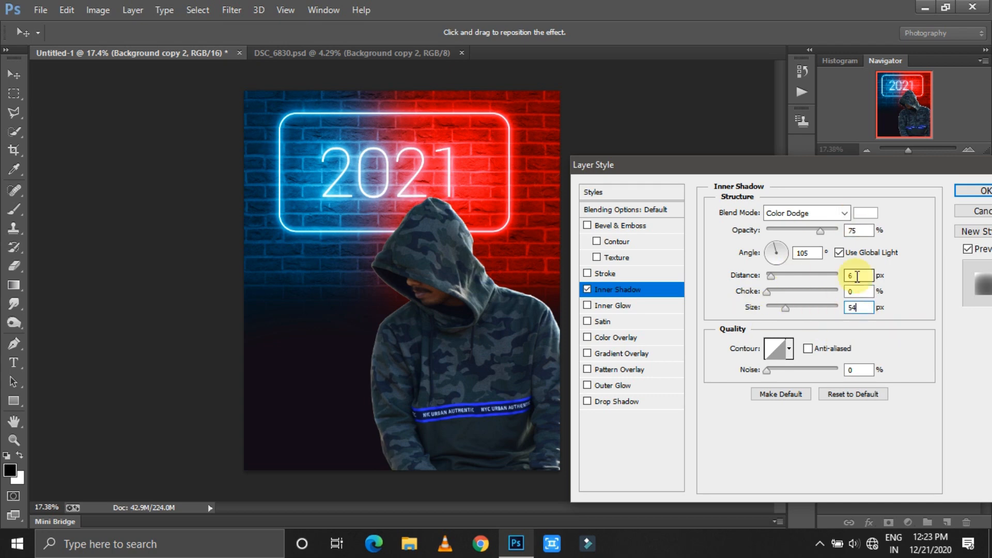
left_click(861, 213)
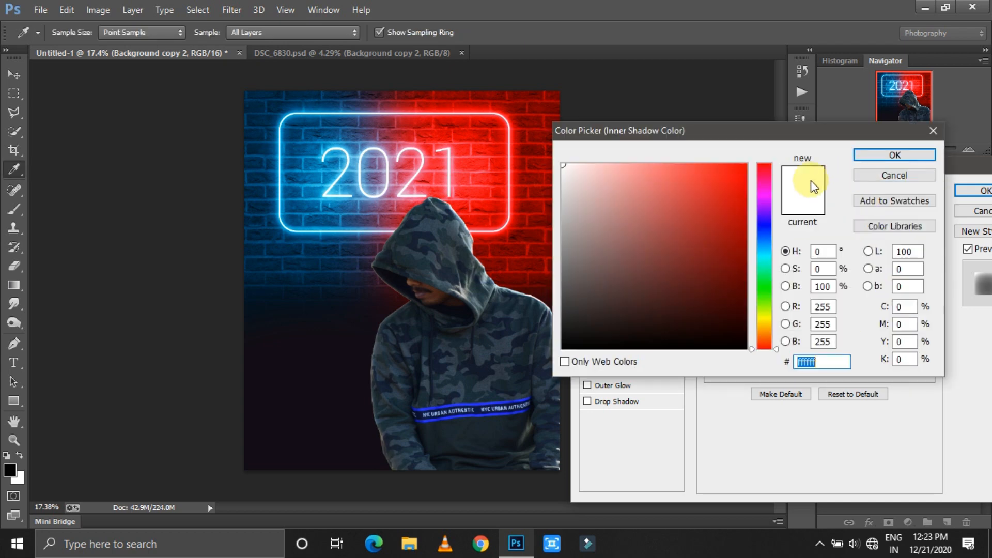
key("Return")
key("Return")
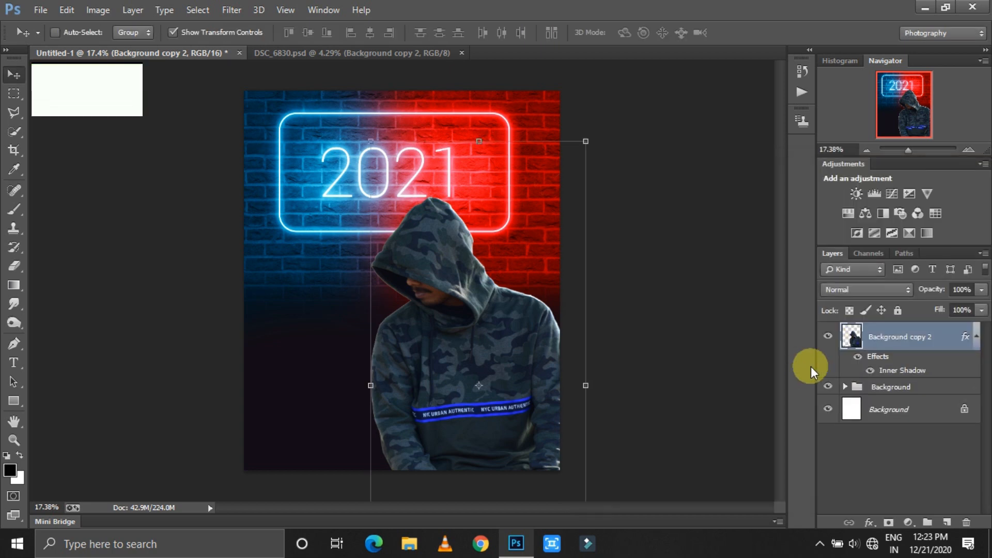
Step: Add a new layer clipped to the hooded figure and set its blend mode to Color Dodge
left_click(946, 522)
right_click(879, 336)
left_click(672, 258)
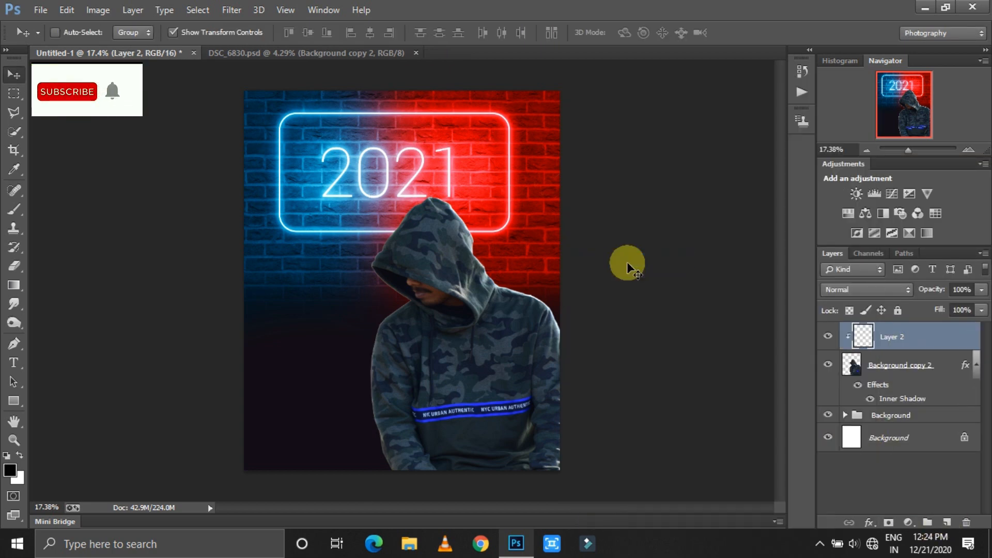
left_click(868, 289)
left_click(852, 130)
Step: Set up the Brush tool with a 40 px soft tip at 0% hardness for the clipped layer above the hooded figure
key("b")
right_click(560, 308)
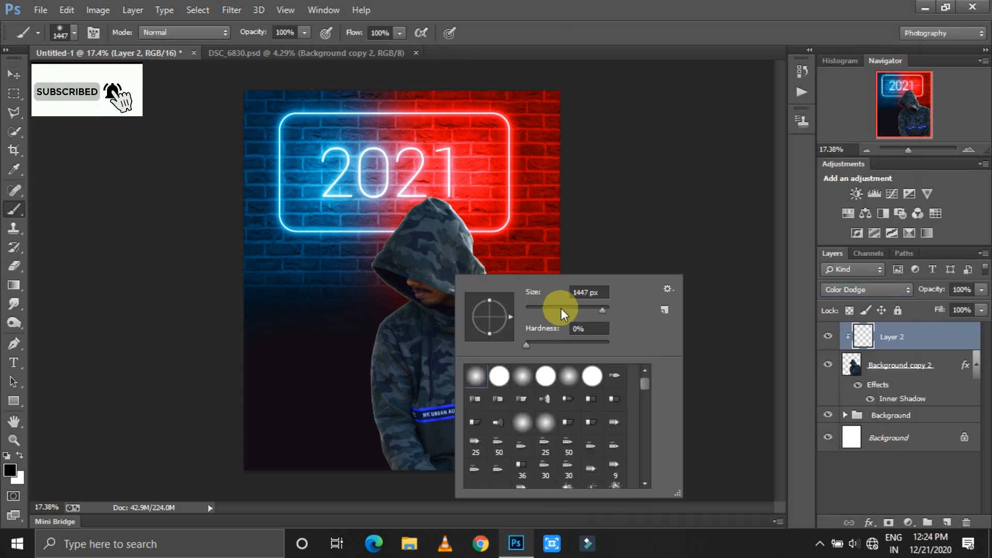
left_click_drag(560, 309, 541, 309)
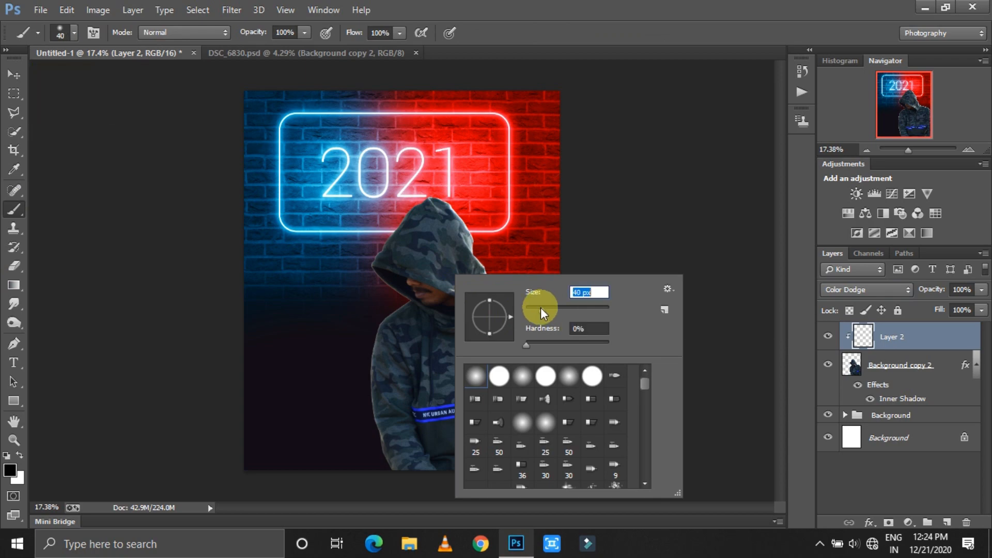
left_click_drag(908, 150, 915, 150)
scroll(460, 320, "up", 3)
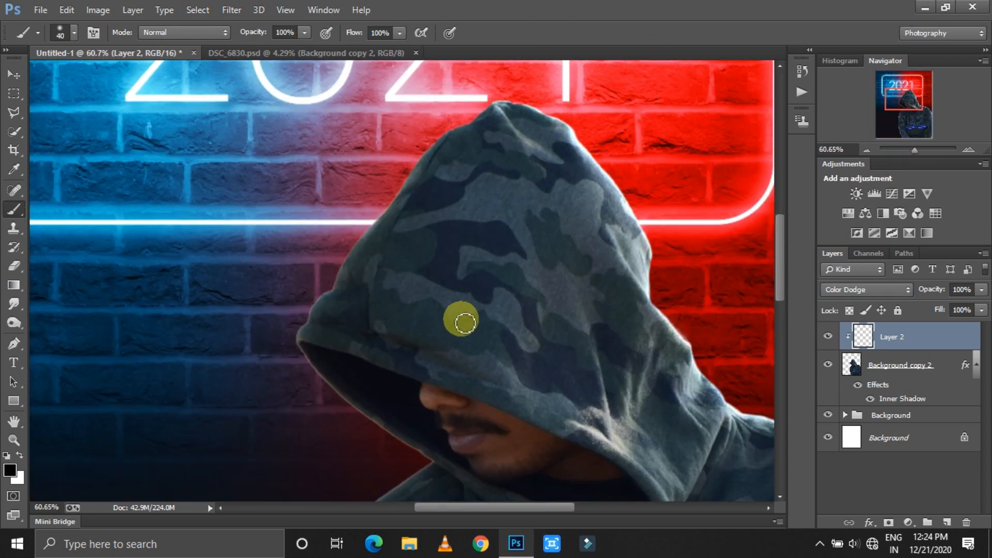
Step: Switch to the Essentials workspace and show the colour swatches
left_click(11, 470)
left_click(899, 155)
left_click(940, 32)
left_click(920, 106)
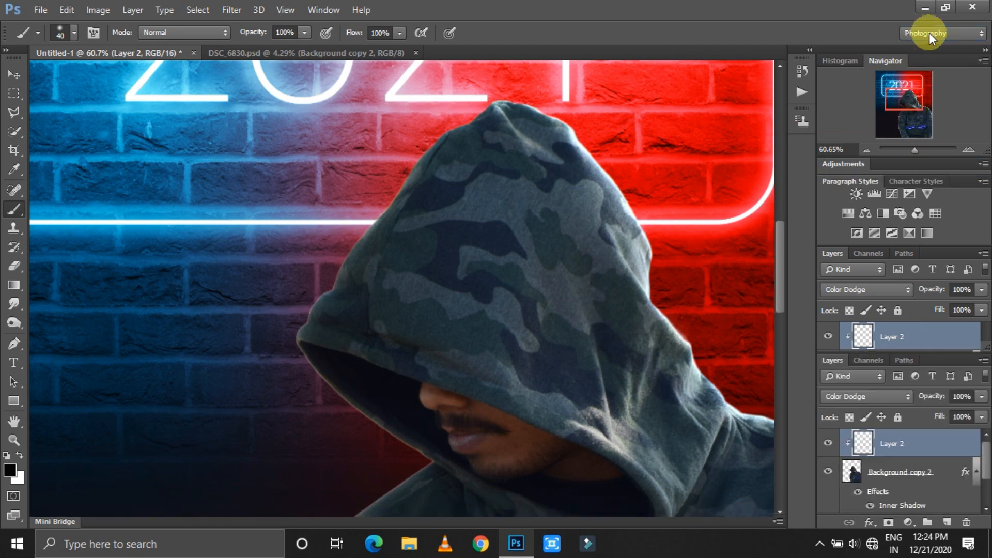
left_click(929, 35)
left_click(917, 48)
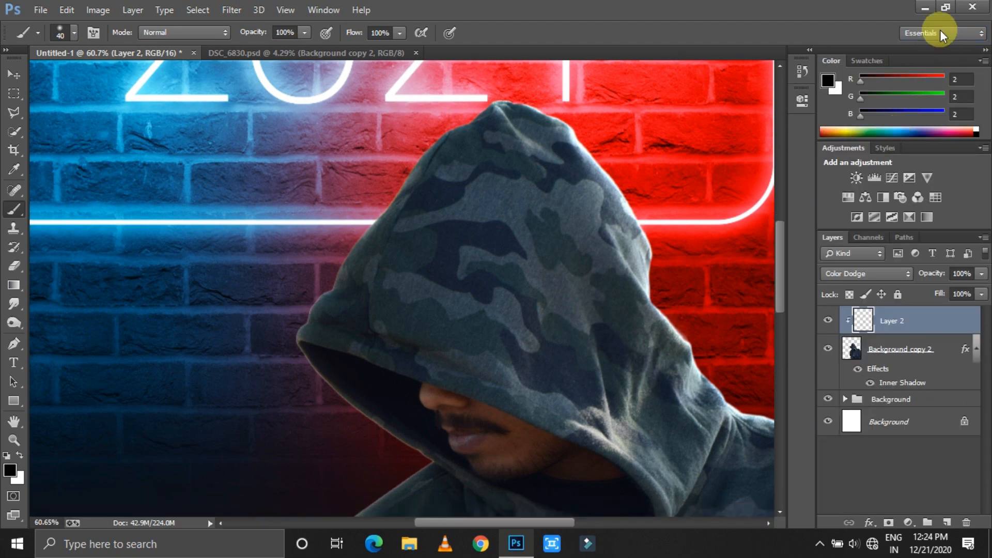
left_click(867, 61)
Step: Set the foreground colour to a bright light blue from the swatches
left_click(8, 474)
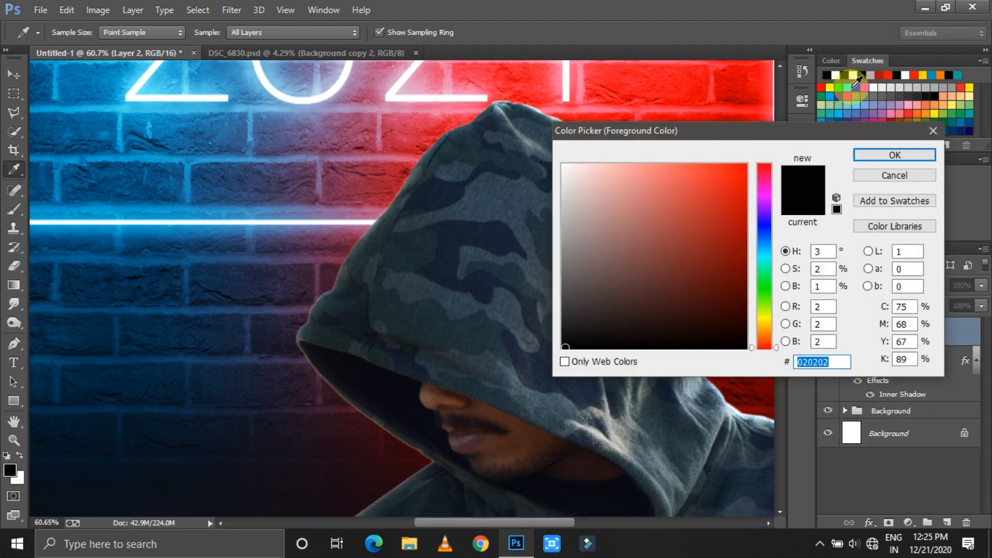
left_click(847, 88)
left_click(839, 113)
left_click(848, 114)
left_click(839, 114)
left_click(830, 114)
mouse_move(717, 213)
left_mouse_down()
mouse_move(670, 249)
mouse_move(707, 219)
left_mouse_up()
left_click(829, 96)
left_click(894, 155)
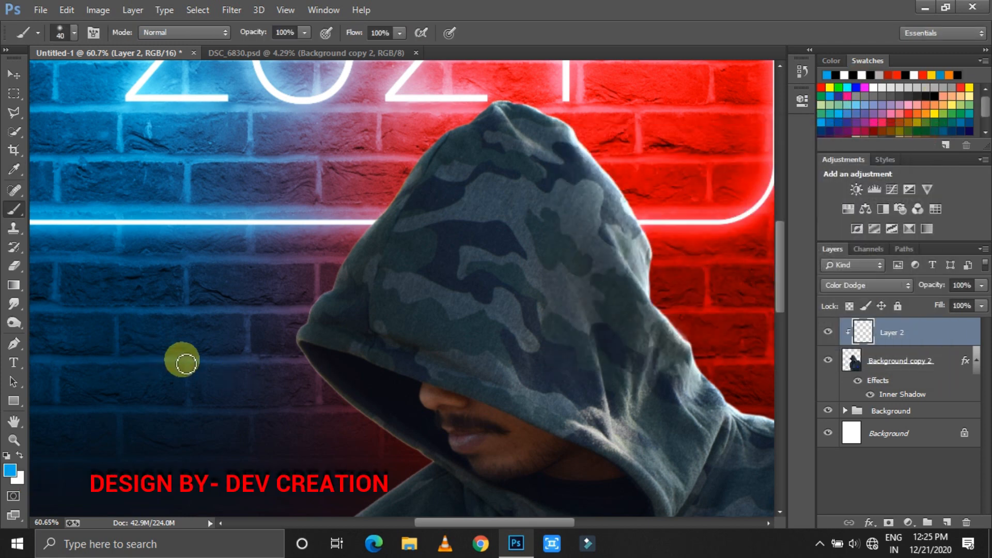
Step: Paint a blue rim glow along the blue-lit edge of the hood with a 75 px soft brush
mouse_move(301, 322)
left_mouse_down()
mouse_move(325, 297)
mouse_move(306, 313)
left_mouse_up()
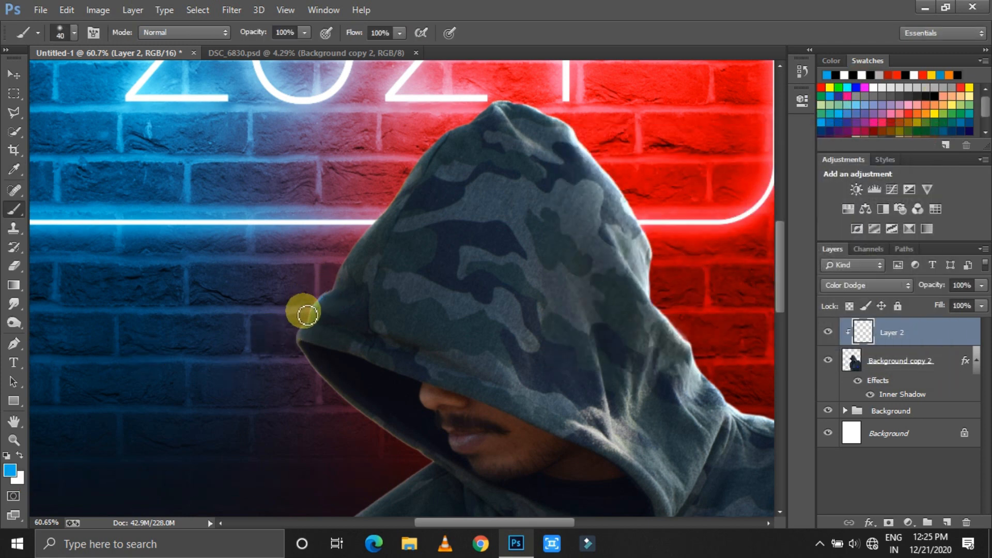
right_click(350, 296)
left_click(373, 314)
left_click(280, 357)
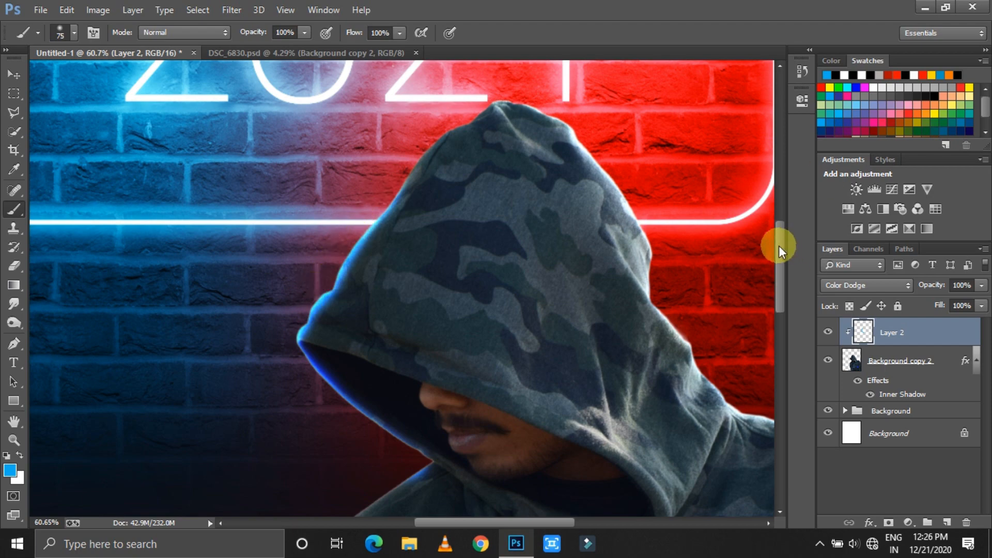
Step: Continue the blue rim glow down the figure's shoulder and sleeve on the blue-lit side
left_click_drag(779, 246, 779, 341)
mouse_move(305, 116)
left_mouse_down()
mouse_move(296, 412)
mouse_move(312, 512)
left_mouse_up()
left_click_drag(781, 344, 781, 387)
scroll(748, 383, "up", 10)
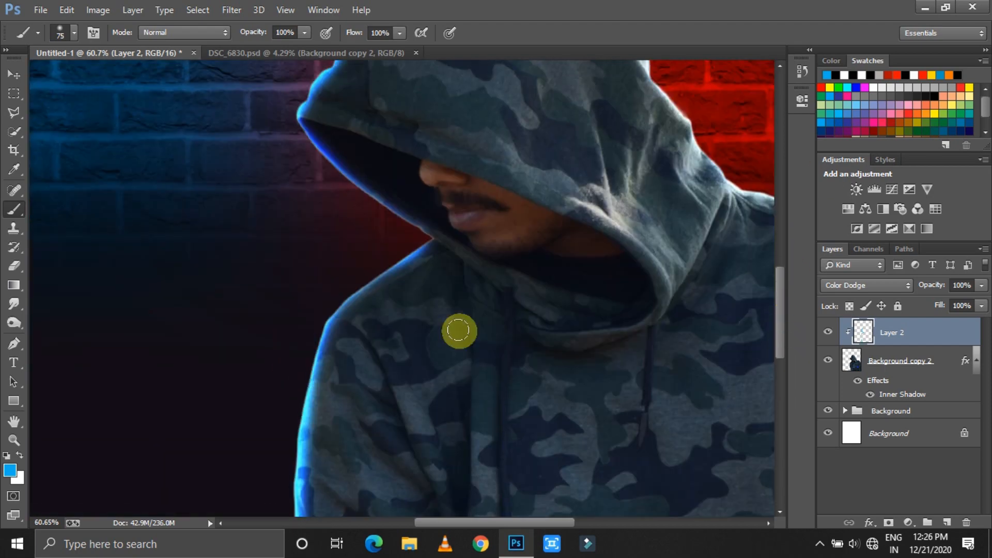
Step: Strengthen the blue rim along the hood opening and shoulder with a 52 px brush
right_click(433, 252)
left_click(526, 287)
left_click(403, 229)
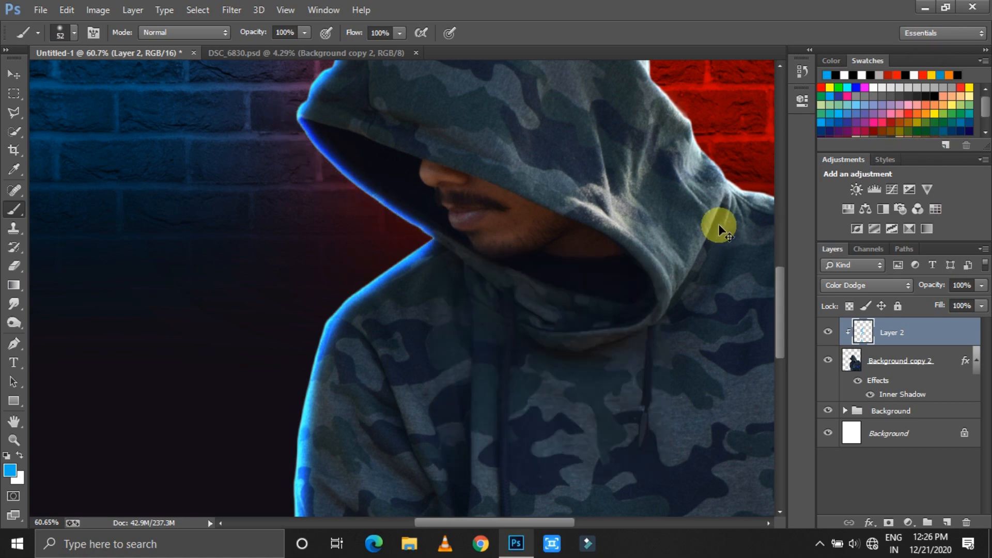
key("ctrl+0")
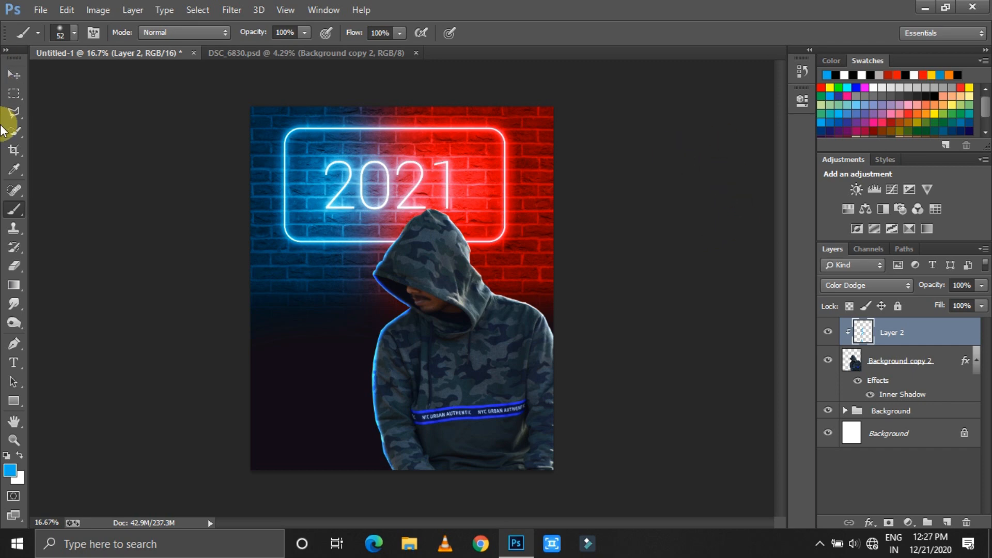
Step: Add a clipped Color Dodge layer above the blue glow layer and set the foreground colour to red fa050d, sampled from the wall
left_click(947, 522)
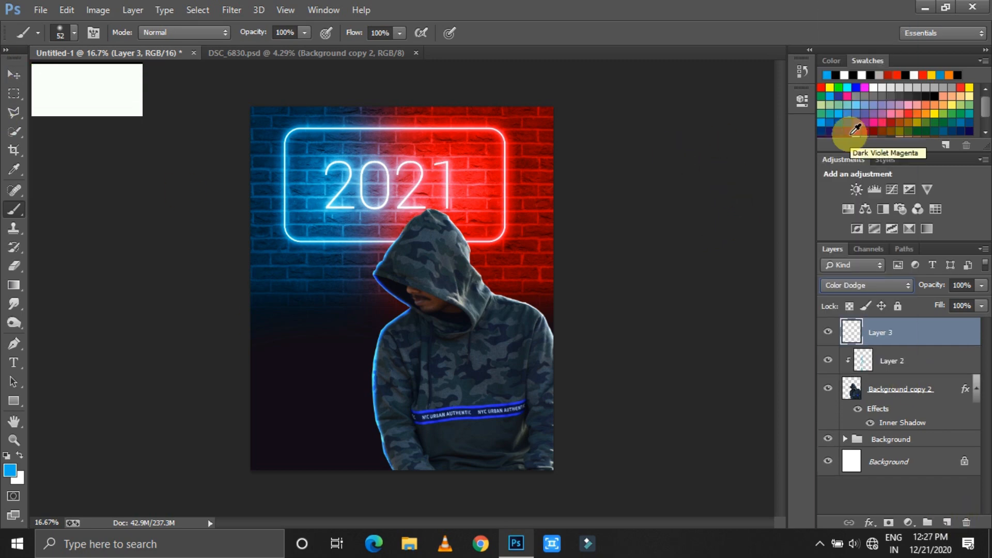
left_click(848, 344, "alt")
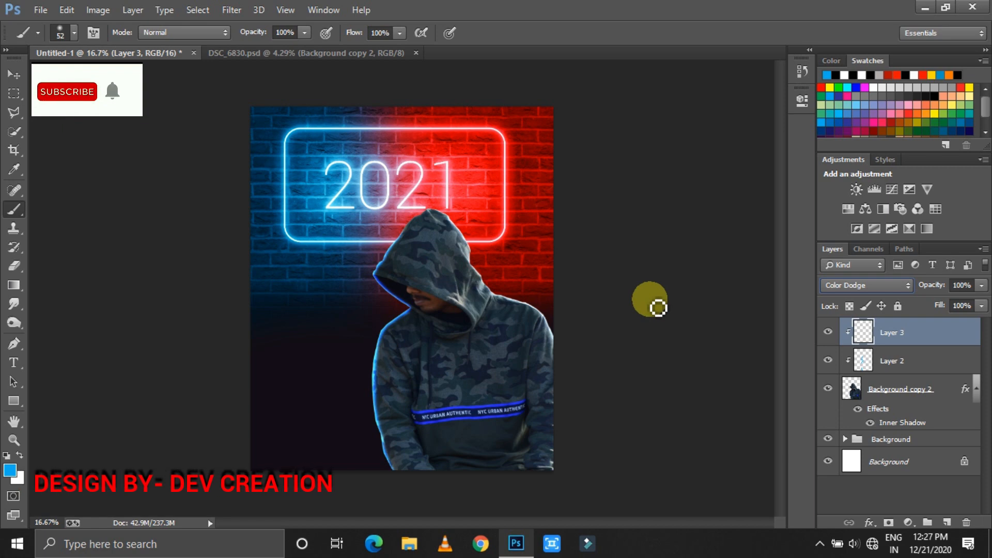
left_click(11, 472)
left_click(471, 155)
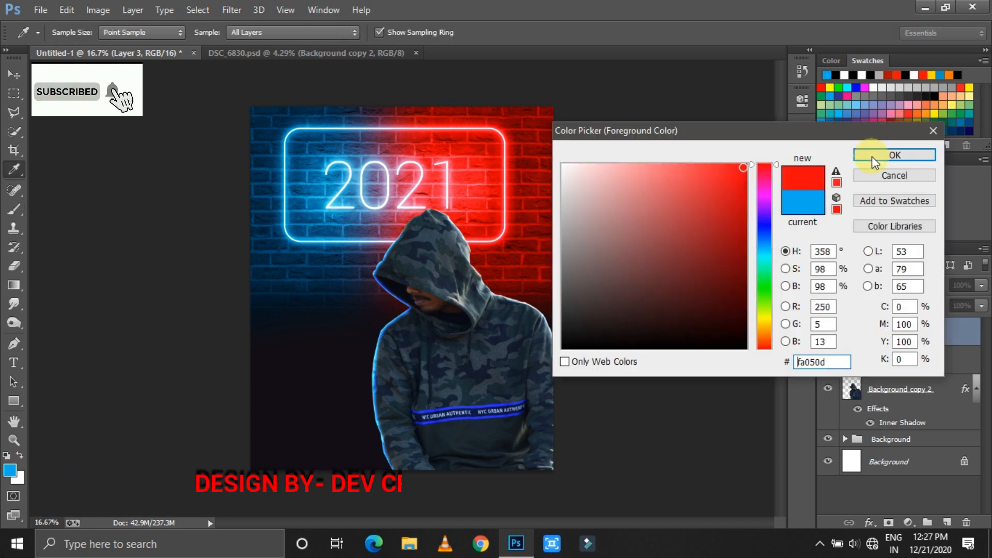
left_click(892, 150)
Step: Paint a red rim glow along the hood and shoulder on the red-lit side, using a soft brush up to 94 px
key("ctrl+plus")
key("ctrl+plus")
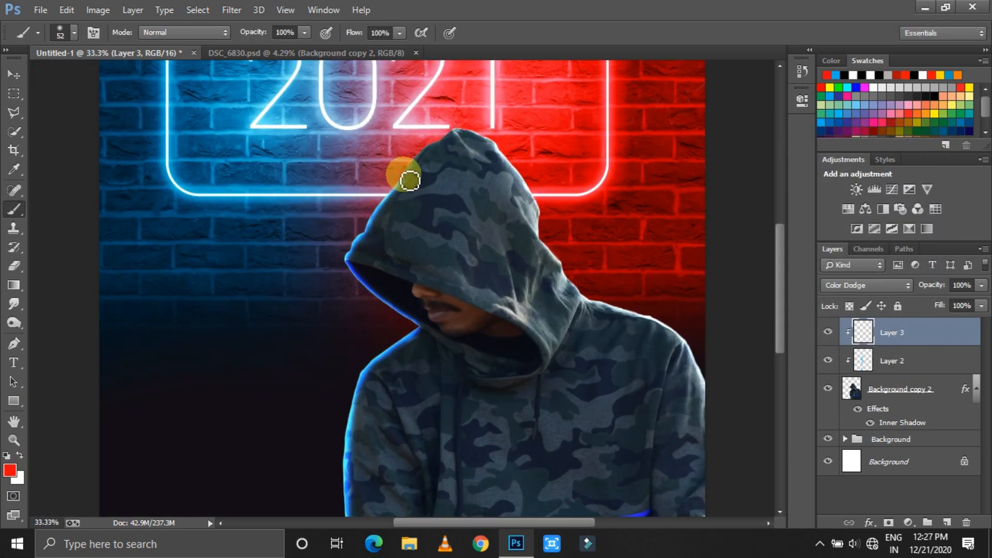
right_click(436, 190)
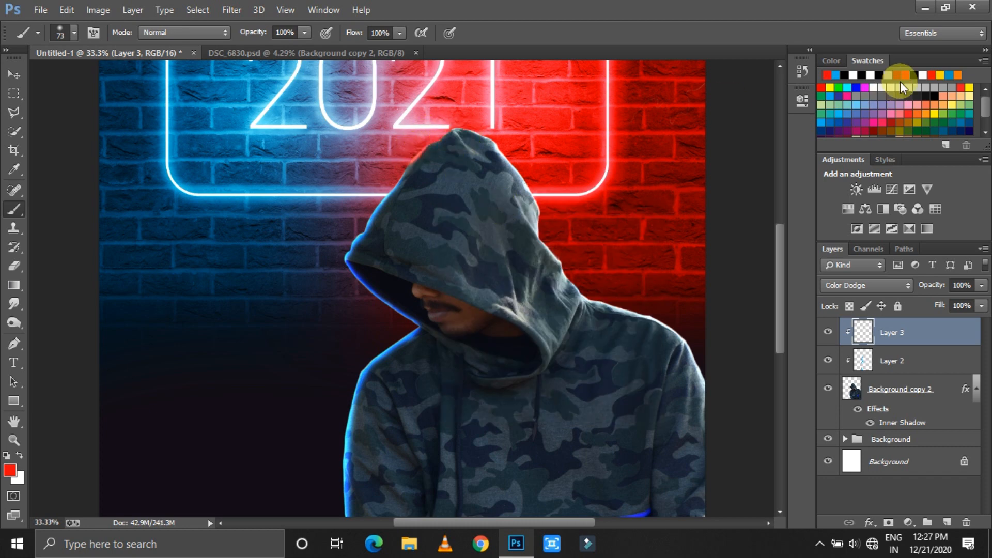
right_click(544, 182)
left_click(655, 222)
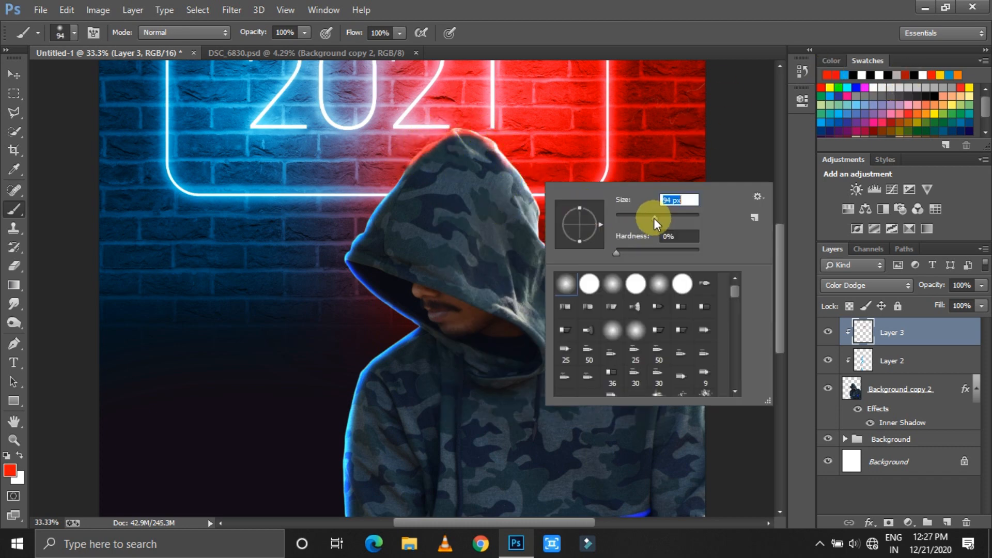
left_click_drag(497, 142, 520, 176)
mouse_move(569, 267)
left_mouse_down()
mouse_move(592, 299)
mouse_move(693, 335)
left_mouse_up()
mouse_move(541, 222)
left_mouse_down()
mouse_move(479, 133)
mouse_move(401, 159)
left_mouse_up()
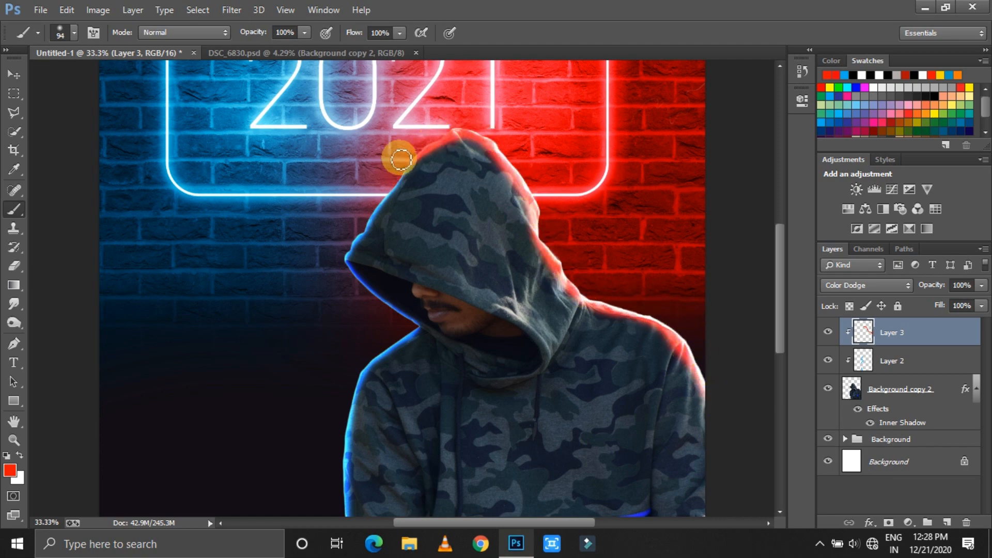
Step: Switch the workspace back to Photography
key("ctrl+minus")
key("ctrl+minus")
key("ctrl+minus")
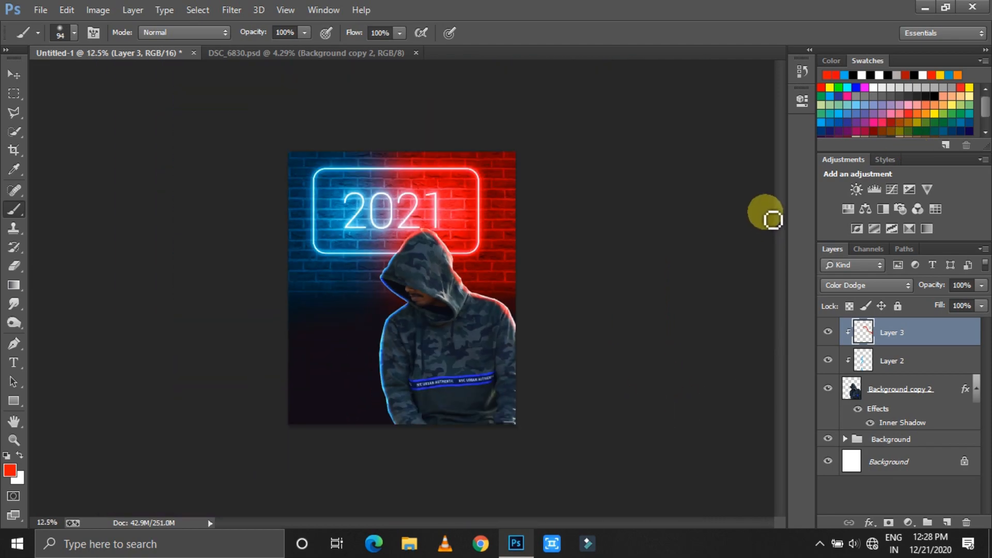
left_click(943, 33)
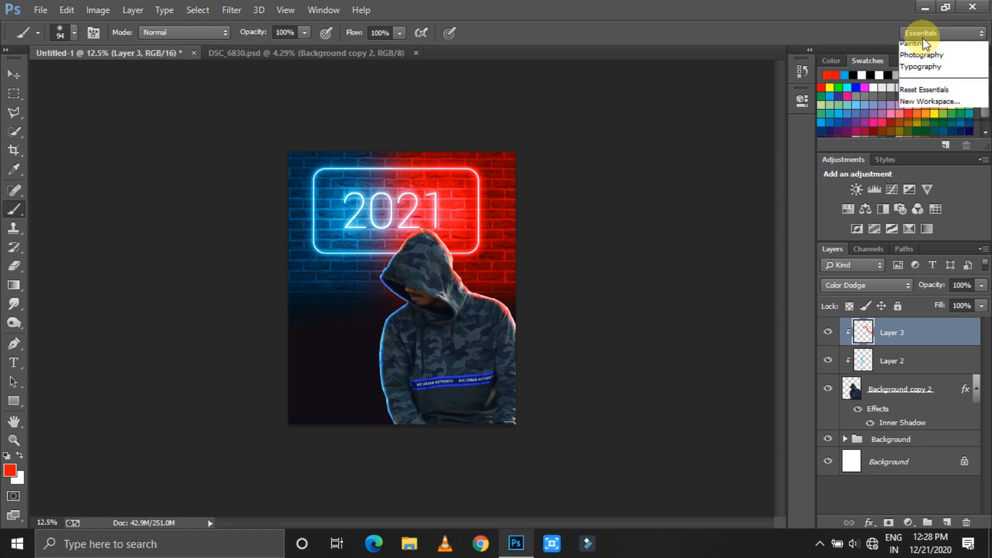
left_click(922, 55)
left_click_drag(899, 150, 907, 151)
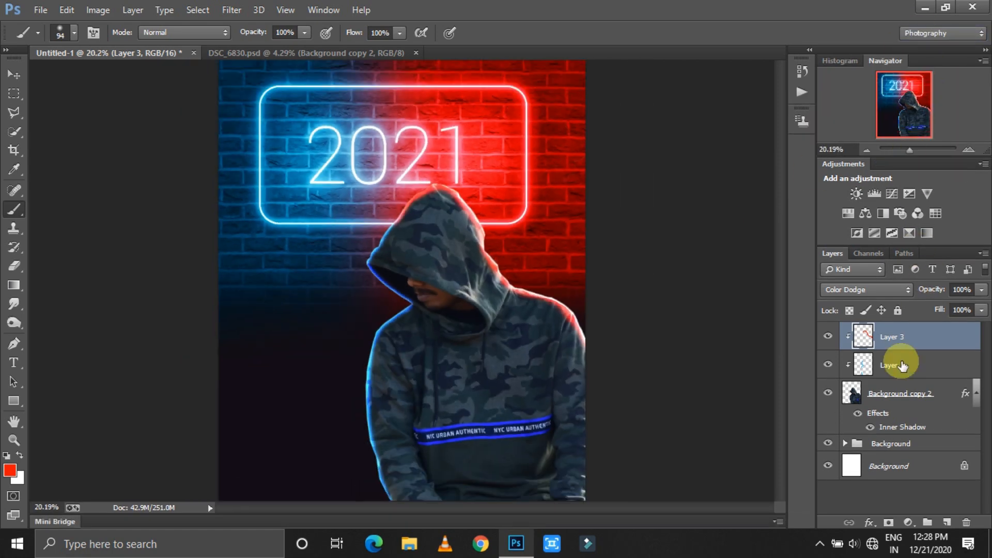
Step: Add a Vibrance adjustment clipped to the hooded figure with vibrance at +2
left_click(899, 393)
left_click(908, 522)
left_click(878, 327)
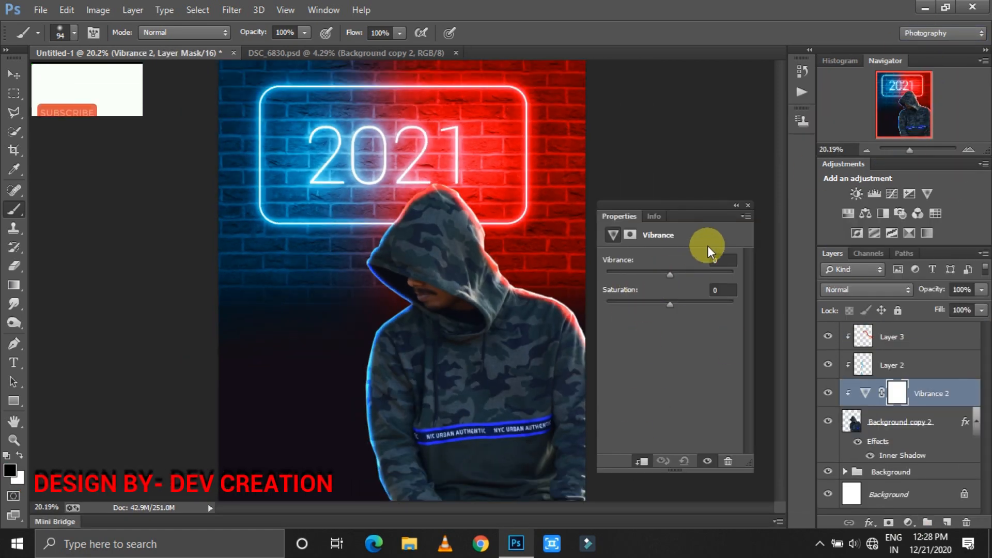
left_click(722, 260)
type("2")
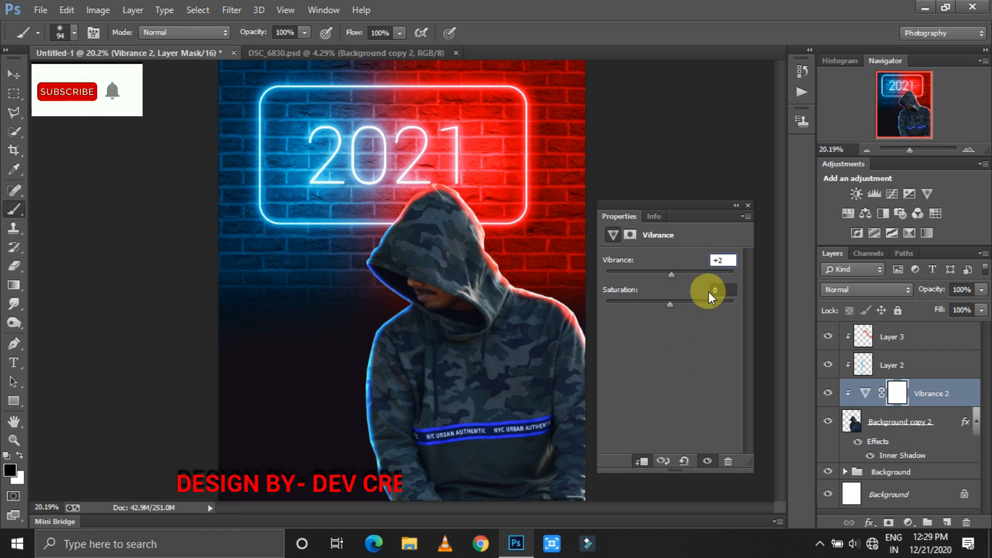
left_click(748, 205)
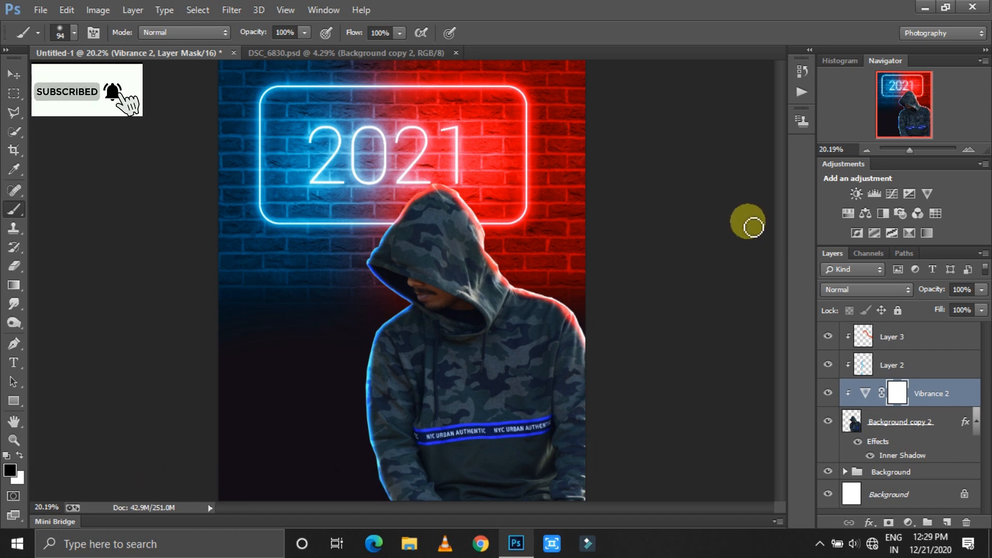
Step: Add a clipped Curves adjustment with its midtones pulled down to darken the figure, and set its blend mode to Soft Light
left_click(907, 522)
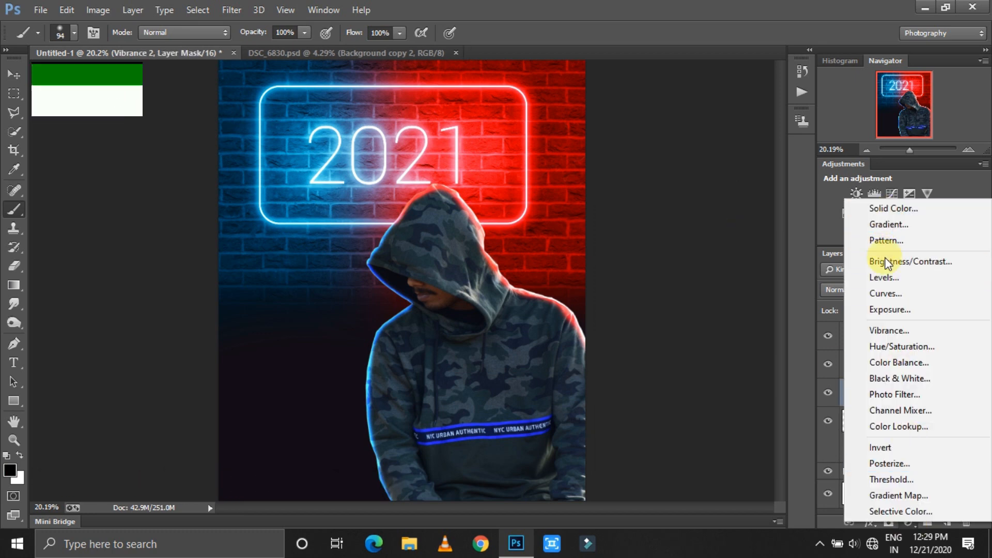
left_click(897, 300)
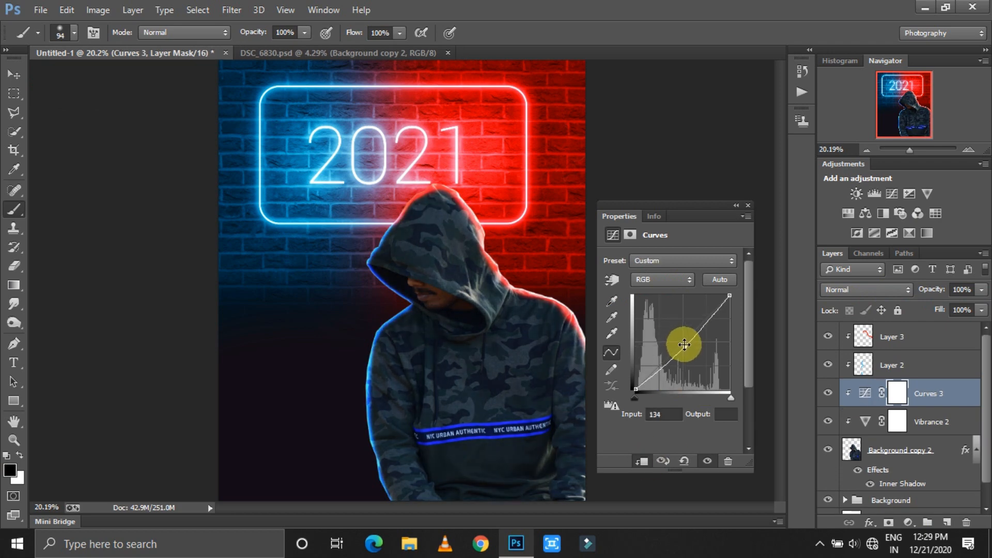
left_click_drag(684, 347, 694, 361)
left_click(747, 206)
left_click_drag(909, 150, 912, 150)
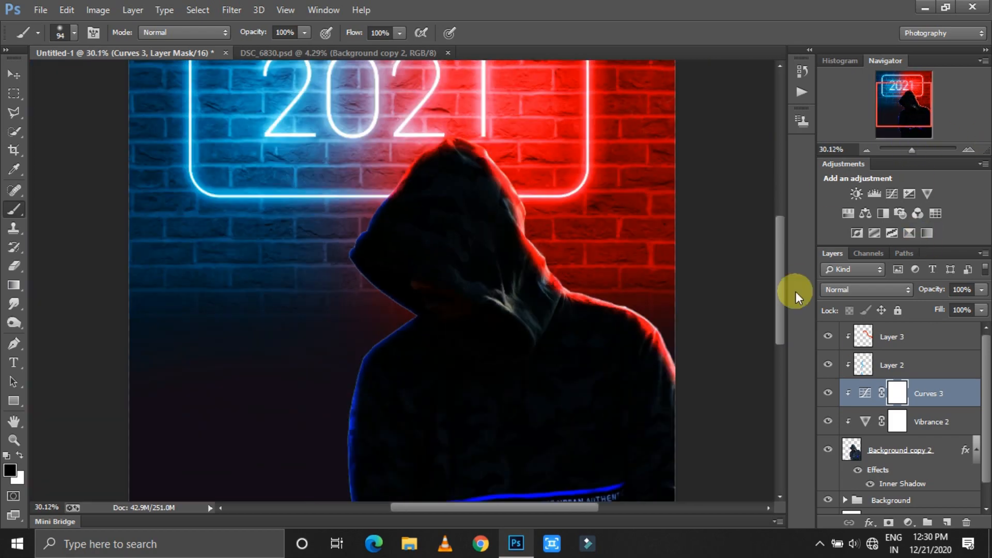
left_click(866, 290)
left_click(846, 197)
Step: Try to paint the Curves darkening off the face on its layer mask with large soft black brushes
right_click(457, 273)
left_click(592, 310)
left_click(449, 323)
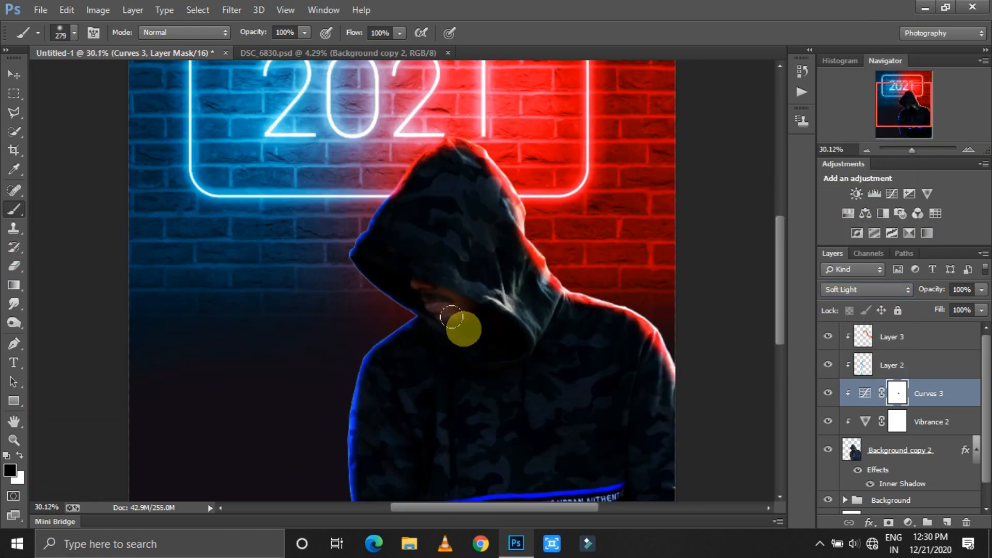
right_click(469, 347)
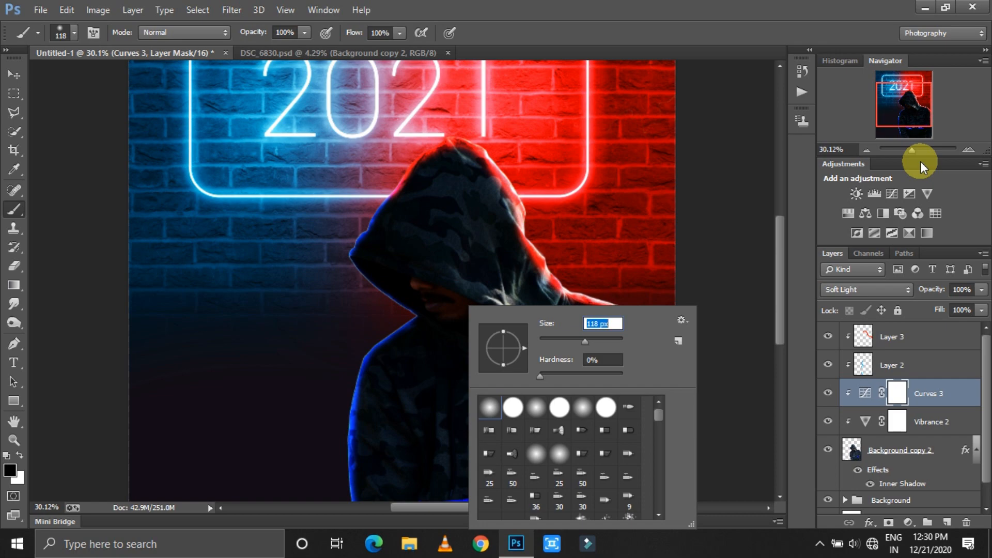
left_click(440, 307)
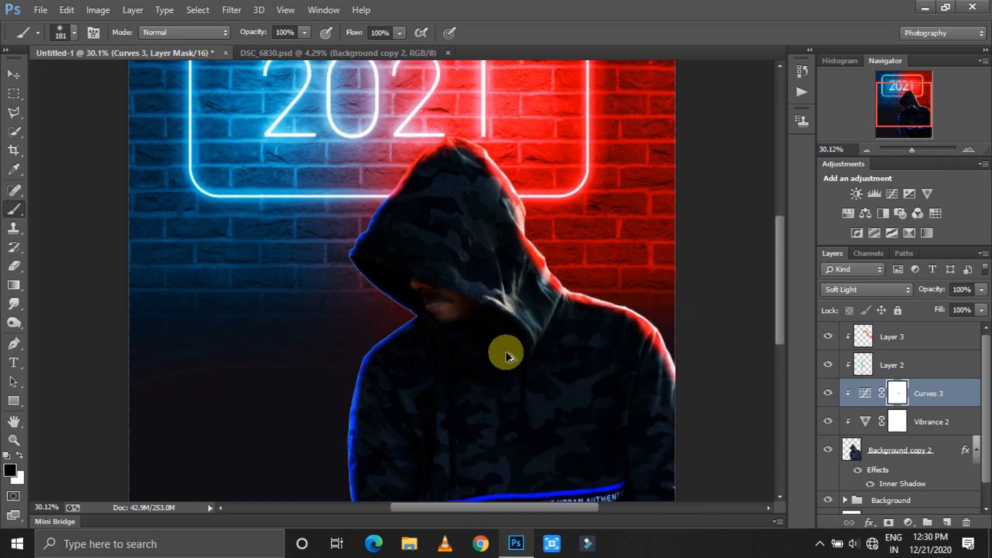
Step: Try masking the Curves darkening around the face with a 99 px brush, and undo the mask strokes
left_click_drag(912, 150, 918, 150)
right_click(496, 321)
left_click(609, 341)
mouse_move(341, 257)
left_mouse_down()
mouse_move(491, 348)
mouse_move(304, 224)
mouse_move(429, 252)
left_mouse_up()
key("ctrl+alt+z")
key("ctrl+alt+z")
key("ctrl+alt+z")
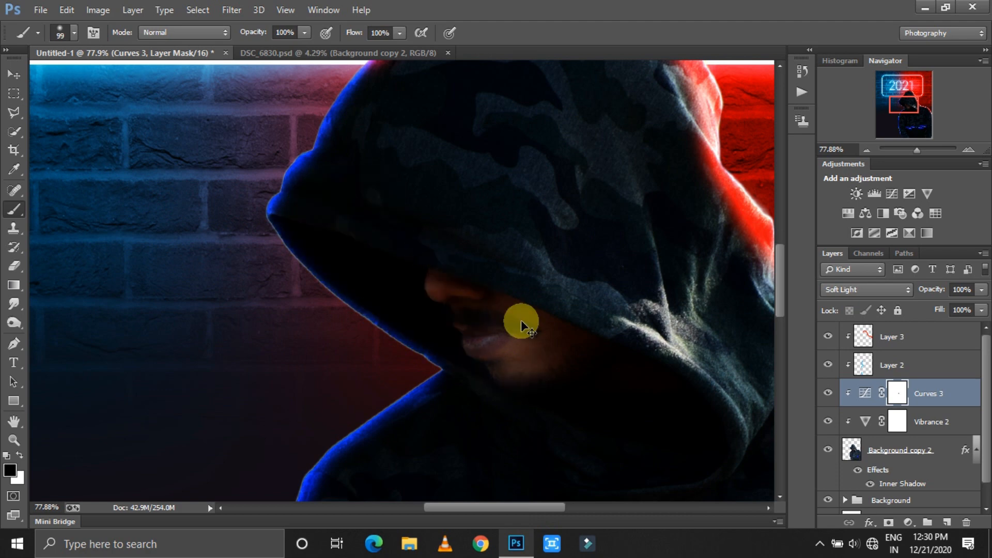
Step: Lower the opacity of the Curves adjustment layer to 61%
left_click_drag(917, 150, 915, 150)
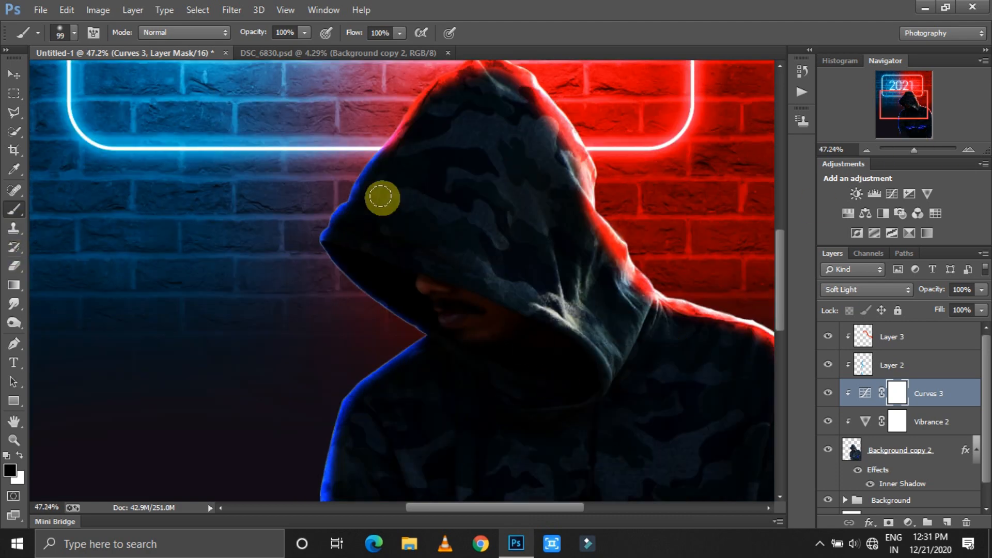
right_click(381, 197)
left_click(507, 232)
left_click(865, 392)
left_click(981, 289)
left_click_drag(981, 305, 950, 308)
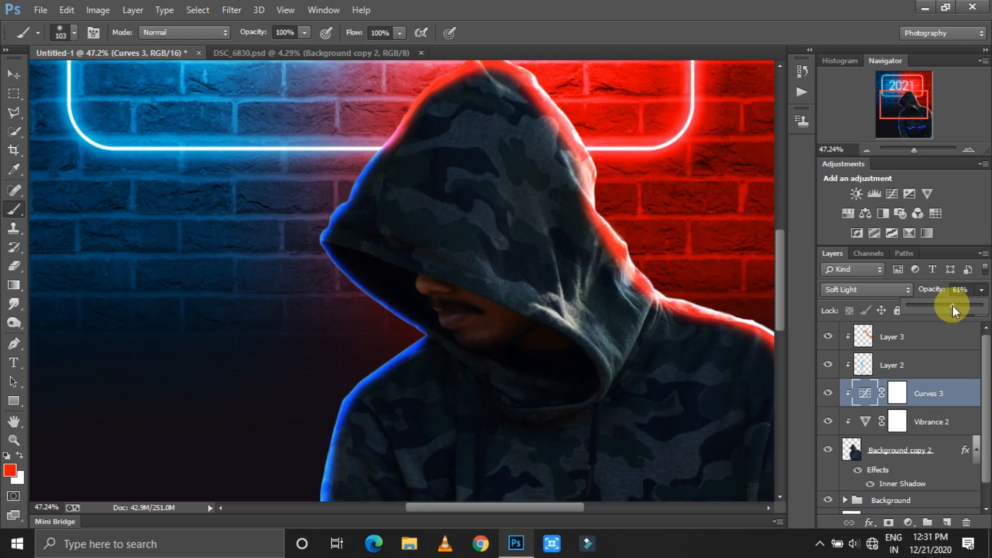
Step: Try painting black along the top edge of the hood on a new clipped Soft Light layer above Layer 2
left_click(892, 365)
left_click(947, 522)
left_click(11, 469)
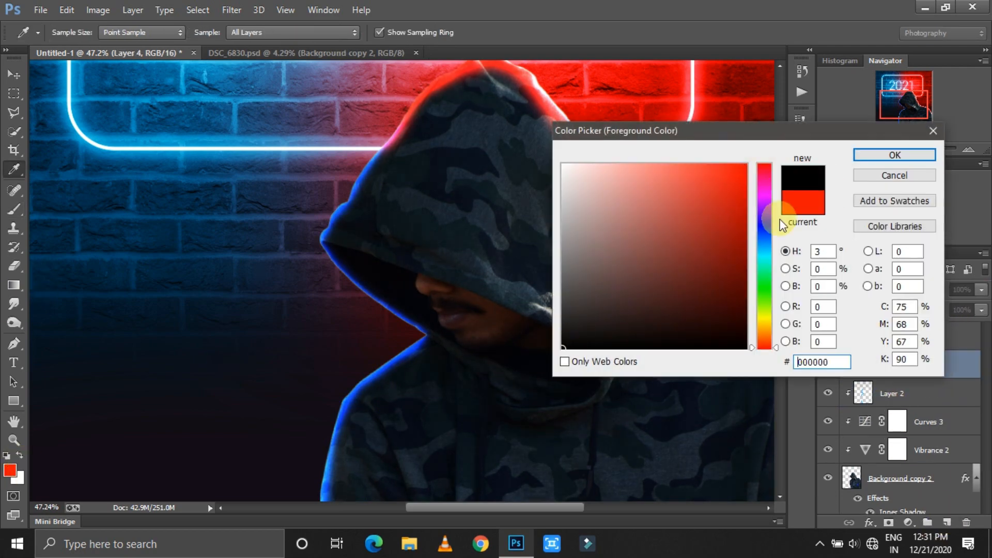
left_click(893, 148)
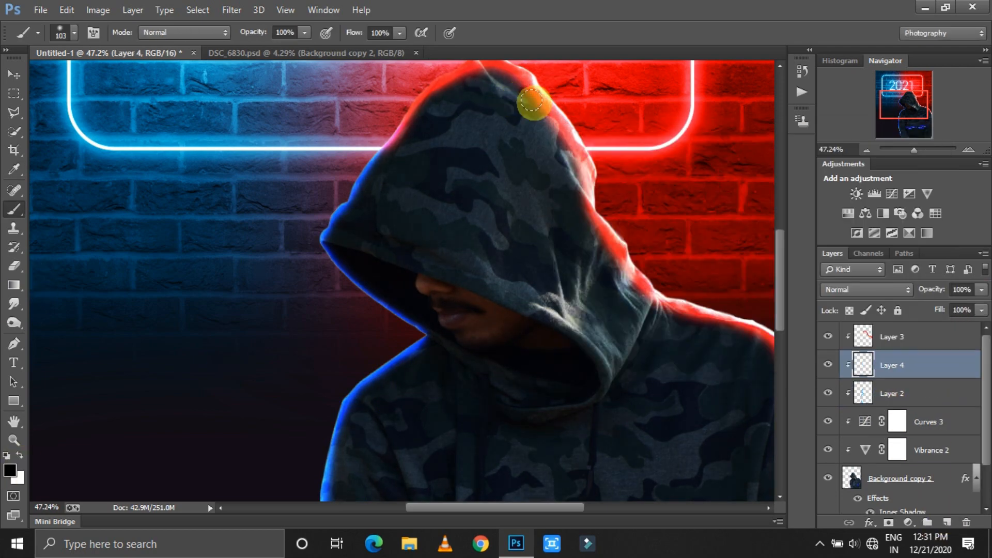
left_click(866, 289)
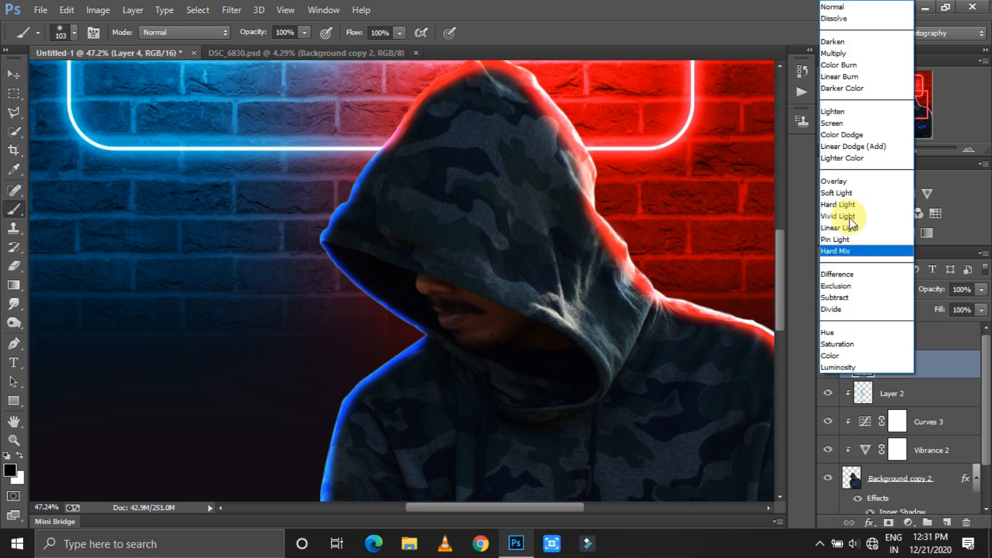
left_click(842, 193)
mouse_move(521, 91)
left_mouse_down()
mouse_move(569, 154)
mouse_move(777, 336)
mouse_move(537, 101)
mouse_move(384, 149)
left_mouse_up()
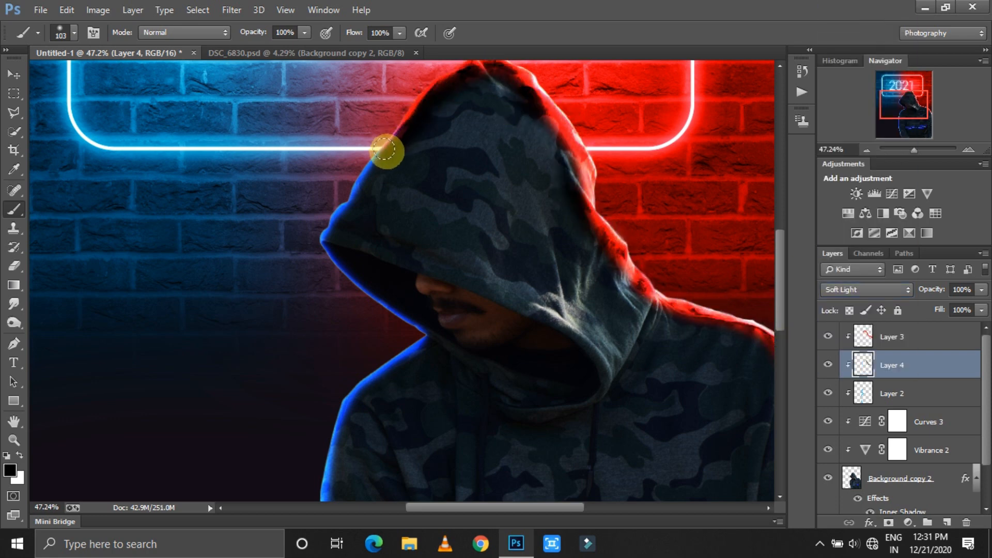
Step: Try Multiply blending on the black paint layer, return it to Soft Light, and lower its opacity
left_click(878, 290)
left_click(845, 53)
left_click(873, 290)
left_click(852, 193)
left_click(980, 290)
left_click(937, 306)
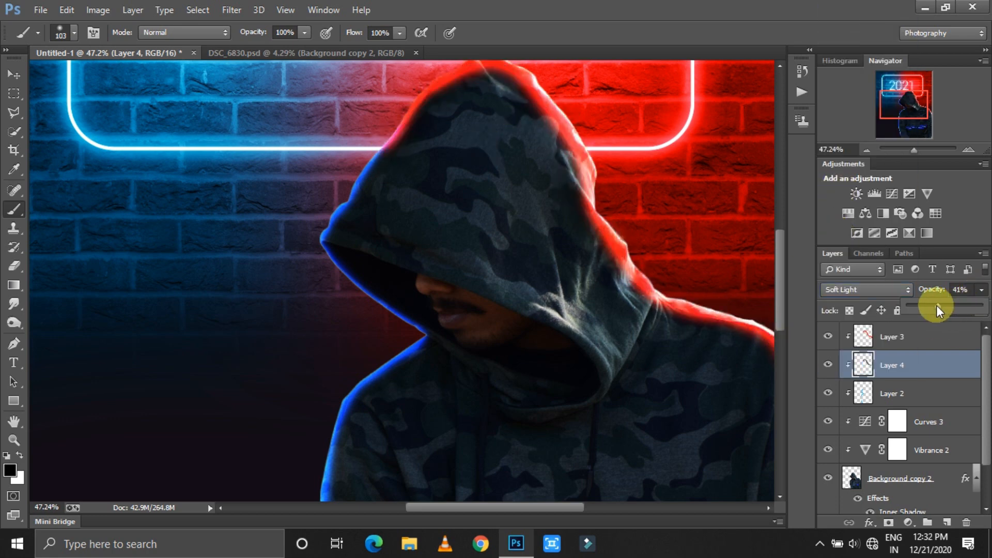
left_click_drag(937, 306, 951, 306)
Step: Try masking the Curves darkening off the chin with large brushes, and undo the mask strokes
left_click_drag(914, 150, 918, 150)
left_click(853, 418)
right_click(561, 405)
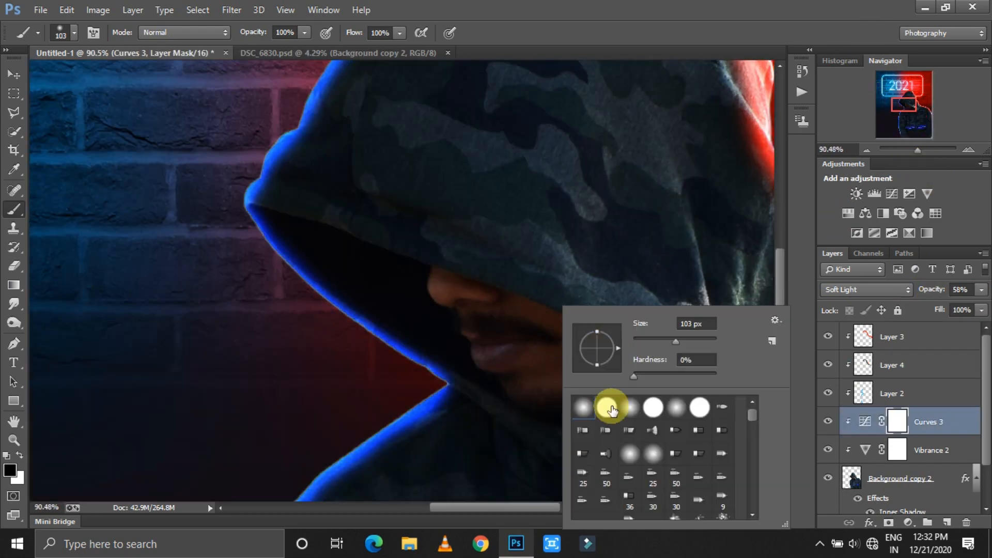
left_click(607, 408)
left_click_drag(537, 369, 573, 357)
right_click(571, 357)
left_click_drag(676, 341, 687, 342)
key("Return")
key("ctrl+alt+z")
key("ctrl+alt+z")
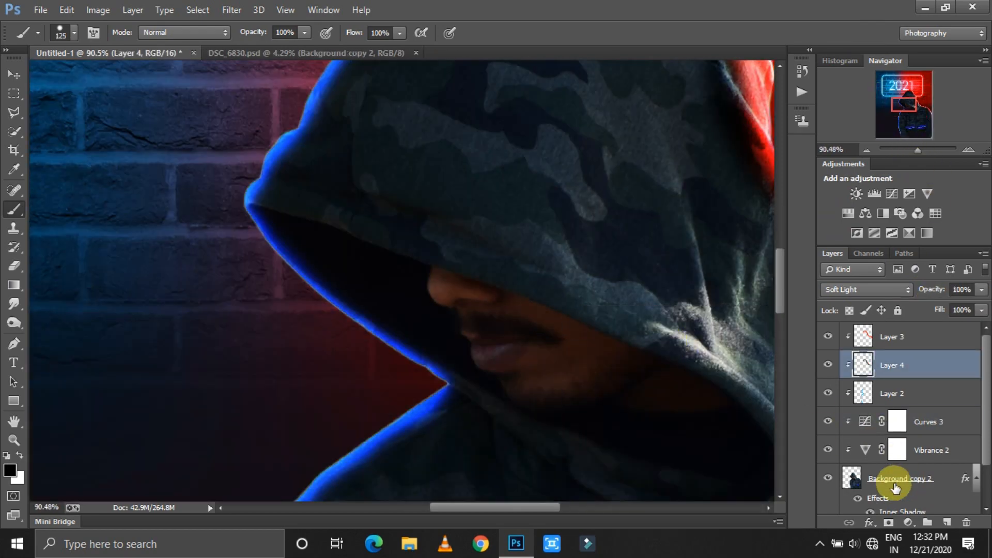
Step: Paint black over the face on the Curves 3 layer mask with a soft 59 px brush
left_click(896, 486)
left_click(898, 417)
right_click(562, 349)
left_click(597, 412)
left_click(666, 340)
key("Return")
mouse_move(541, 377)
left_mouse_down()
mouse_move(591, 352)
mouse_move(497, 347)
mouse_move(531, 384)
mouse_move(631, 381)
mouse_move(709, 397)
mouse_move(533, 335)
mouse_move(443, 283)
mouse_move(537, 320)
mouse_move(470, 329)
left_mouse_up()
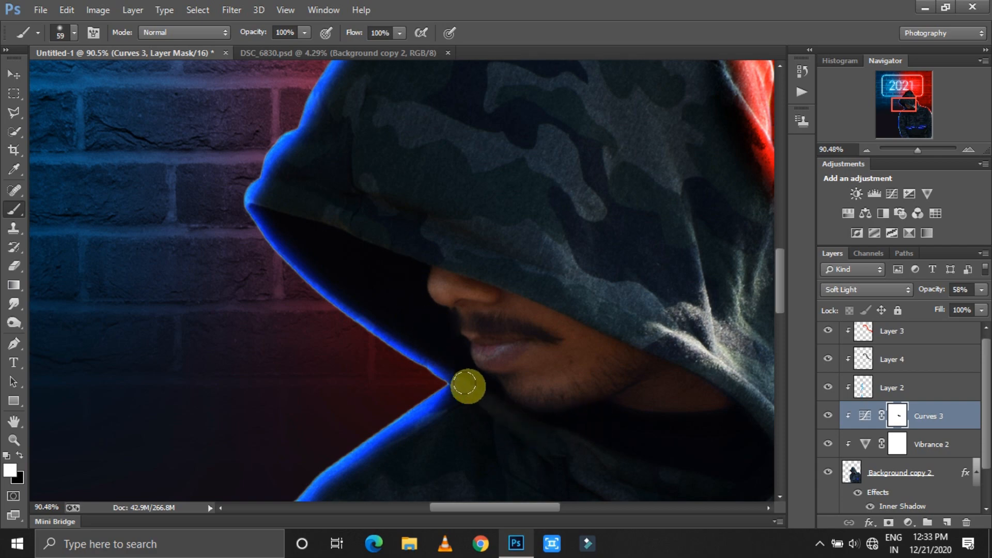
Step: Lower the opacity of the black paint layer, Layer 4, to 38%
left_click(911, 150)
left_click(897, 358)
left_click(981, 289)
left_click(933, 306)
left_click_drag(905, 150, 906, 150)
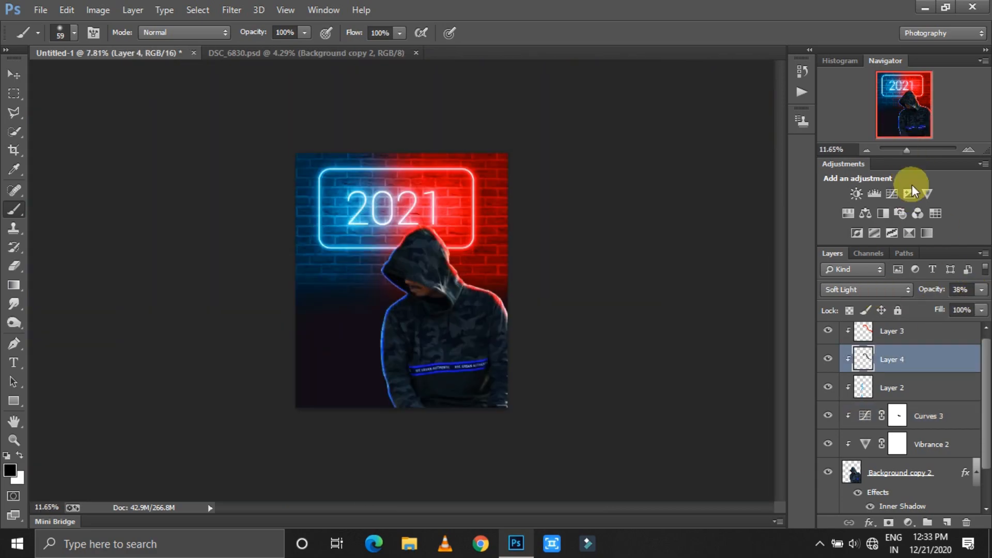
Step: Open the Camera Raw filter on the figure's layer and set Exposure +0.65, Contrast +10, Shadows +33, Whites -45 and Blacks -33
left_click(902, 472)
key("v")
left_click(232, 10)
left_click(243, 99)
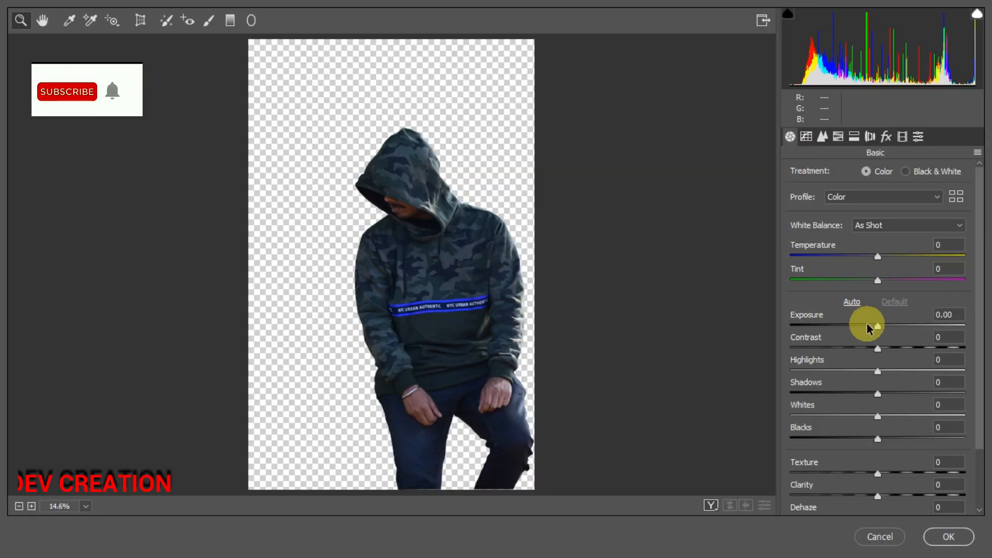
left_click_drag(878, 348, 890, 327)
left_click_drag(877, 393, 837, 416)
left_click_drag(877, 439, 848, 439)
Step: Set Texture to +26 and Clarity to +21, and add a post-crop vignette with Amount -13 and Midpoint 30
left_click_drag(878, 473, 900, 474)
left_click_drag(877, 496, 895, 496)
left_click(838, 137)
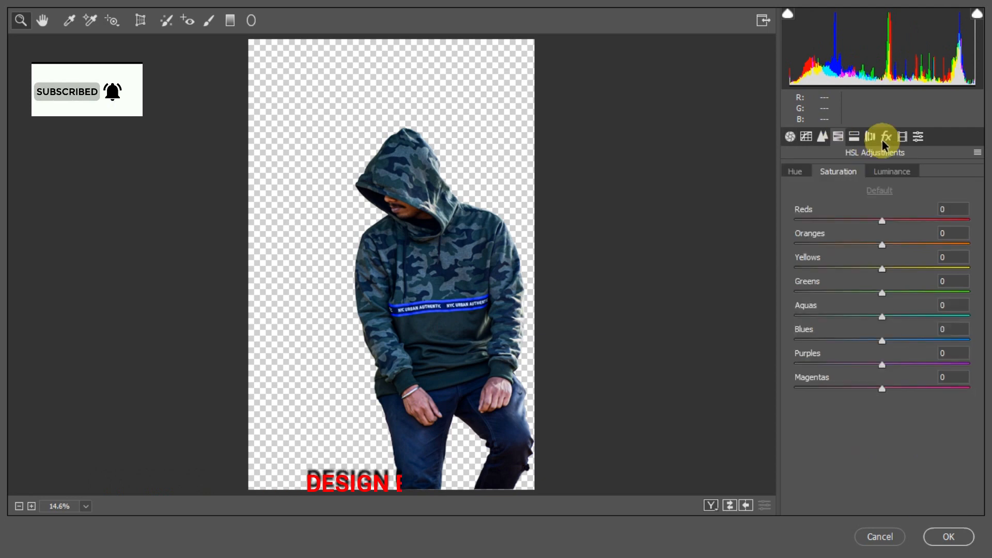
left_click(885, 136)
left_click_drag(882, 326, 847, 350)
Step: Add a radial filter with Exposure -1.40 around the head and chest, enlarging and repositioning its ellipse to darken the outer areas
left_click(251, 20)
left_click_drag(351, 88, 496, 209)
left_click_drag(403, 113, 447, 220)
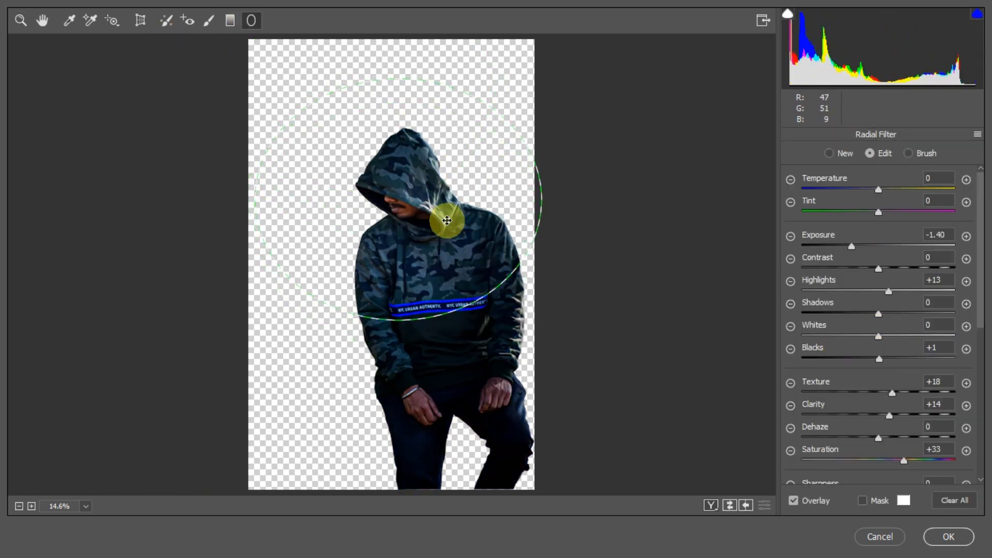
left_click_drag(398, 78, 398, 15)
left_click_drag(477, 235, 436, 259)
left_click_drag(212, 224, 122, 223)
left_click_drag(445, 135, 401, 134)
left_click_drag(571, 163, 368, 169)
Step: Inspect the face up close in the Basic adjustments and apply the Camera Raw filter
left_click(20, 21)
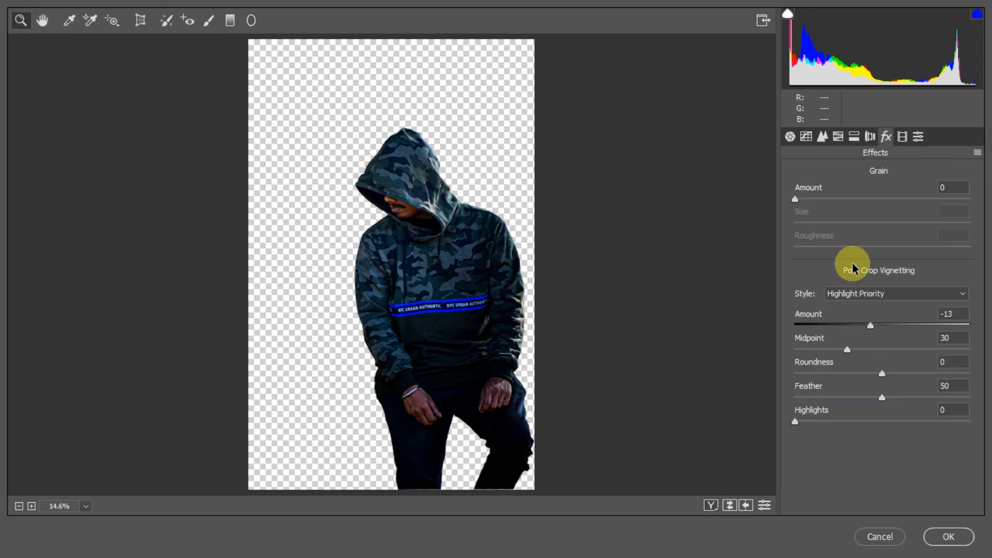
left_click(789, 137)
left_click(434, 230)
left_click(434, 231)
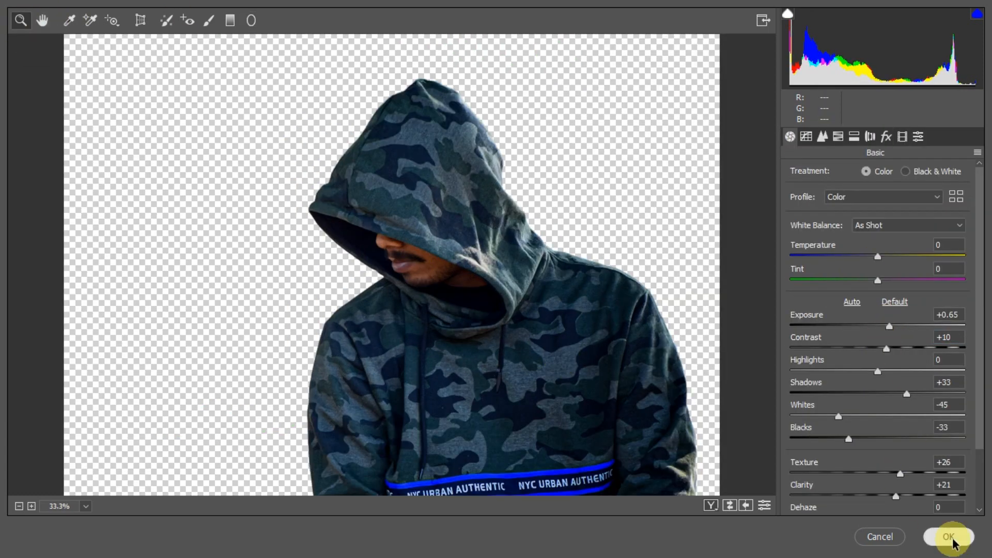
left_click(948, 536)
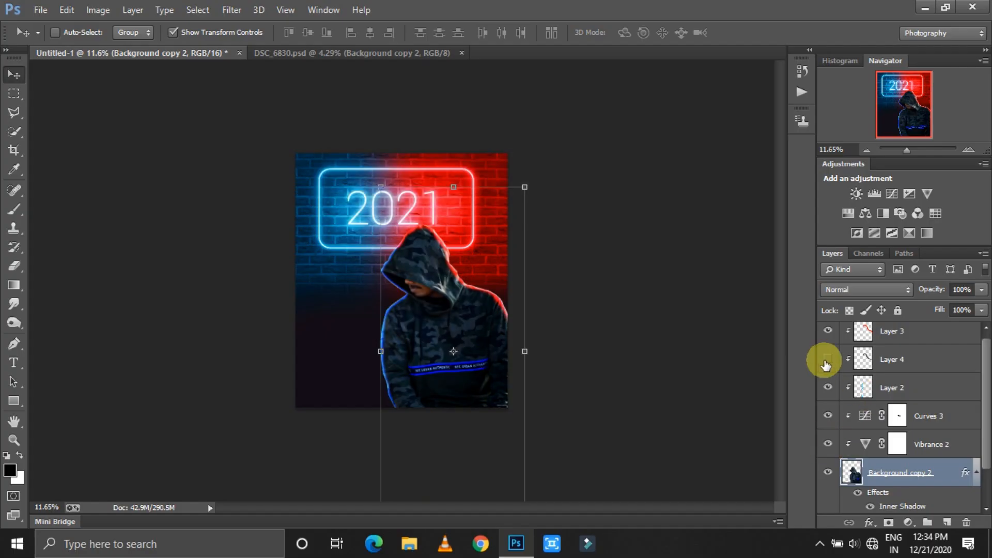
Step: Delete the black paint layer, Layer 4, and lower the opacity of the red rim light layer, Layer 3, to 86%
right_click(827, 358)
left_click(525, 140)
left_click(827, 388)
left_click_drag(906, 150, 909, 150)
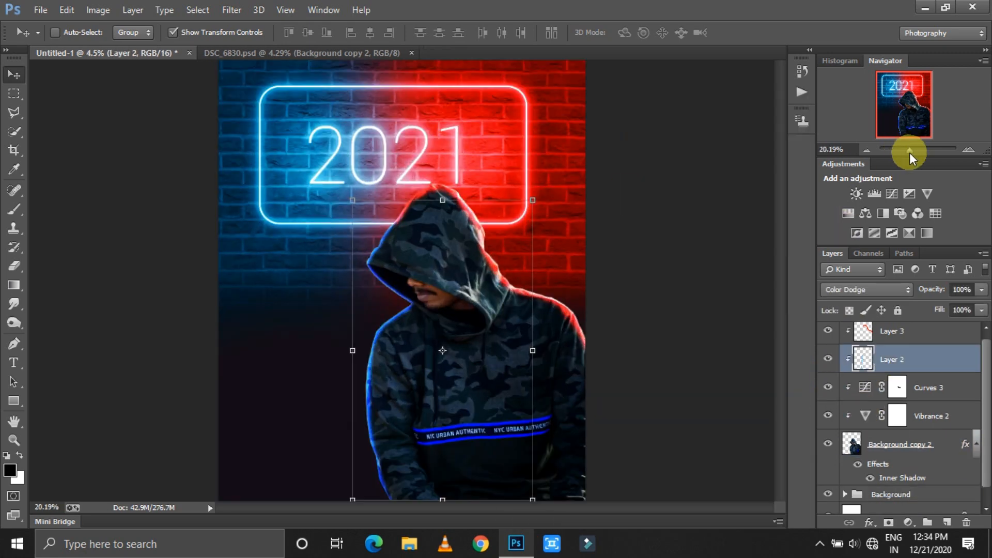
left_click(980, 289)
left_click(926, 334)
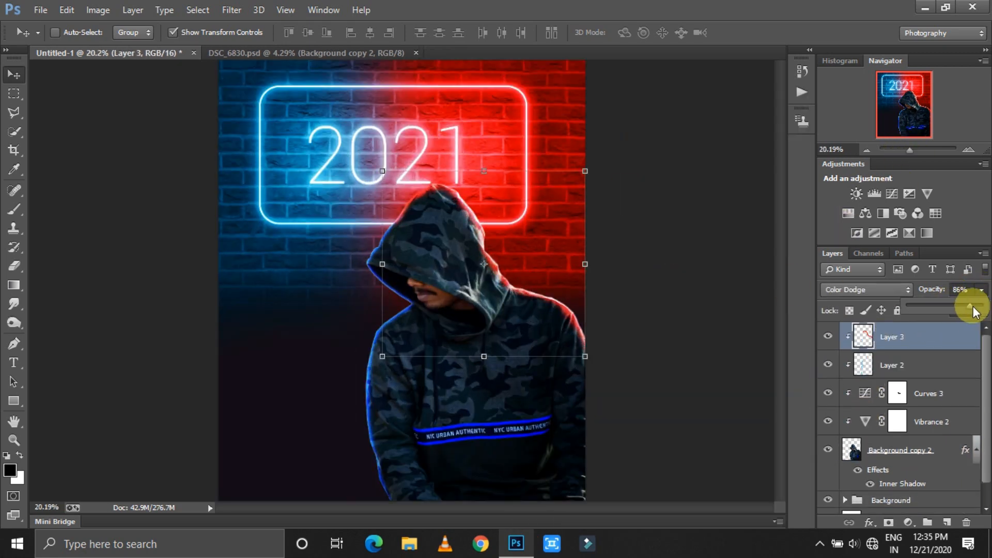
Step: Paint black on the Curves 3 layer mask over the upper hood with the 59 px brush
left_click(897, 387)
left_click_drag(911, 150, 916, 150)
scroll(773, 216, "up", 5)
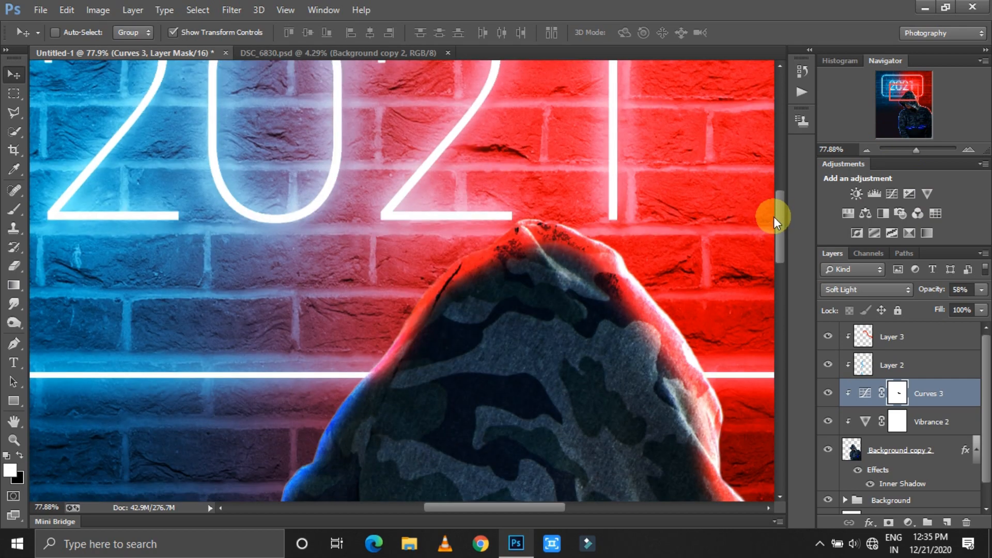
left_click(873, 395)
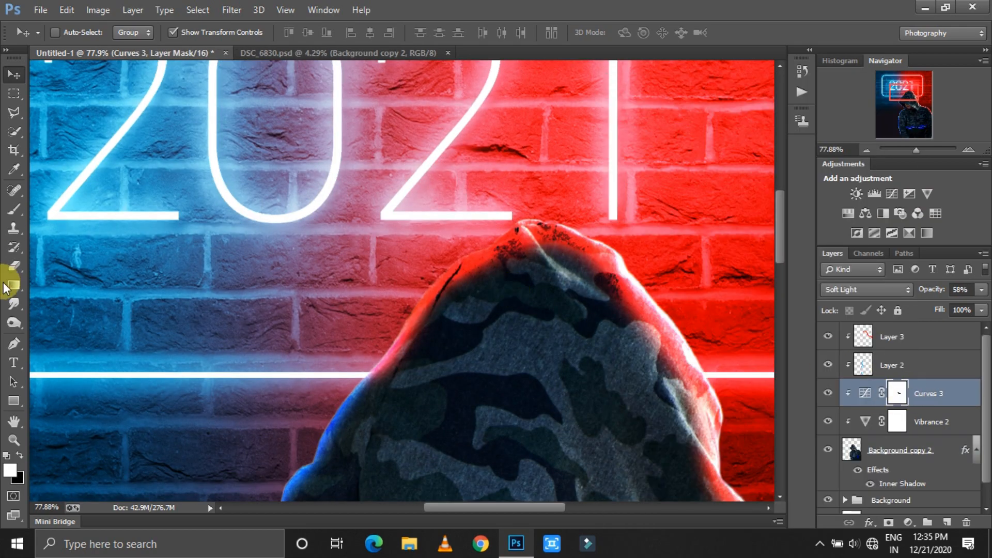
key("b")
key("x")
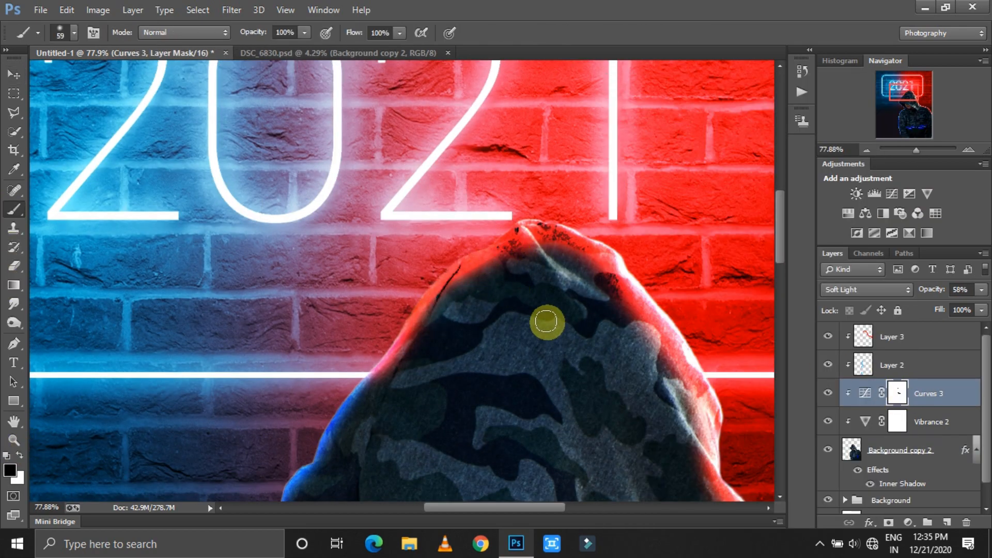
Step: Smooth the skin between the nose and moustache on the figure's layer with a 24 px Smudge tool at 21% strength
left_click_drag(916, 150, 921, 150)
left_click(902, 459)
left_click_drag(519, 507, 540, 507)
left_click(14, 303)
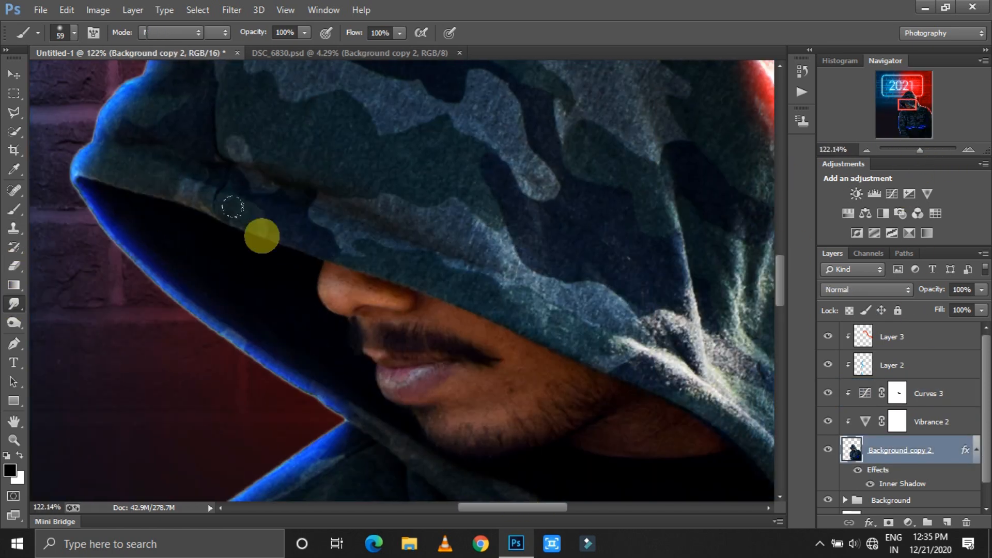
right_click(465, 329)
left_click_drag(921, 150, 930, 150)
left_click_drag(780, 282, 780, 289)
right_click(532, 286)
left_click_drag(616, 318, 609, 319)
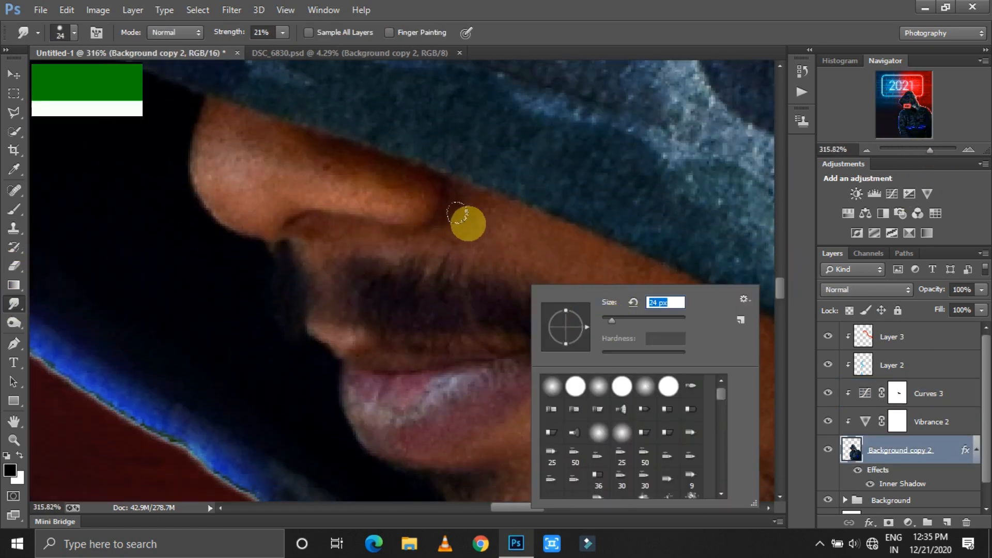
mouse_move(468, 224)
left_mouse_down()
mouse_move(529, 260)
mouse_move(540, 238)
mouse_move(594, 290)
mouse_move(627, 274)
left_mouse_up()
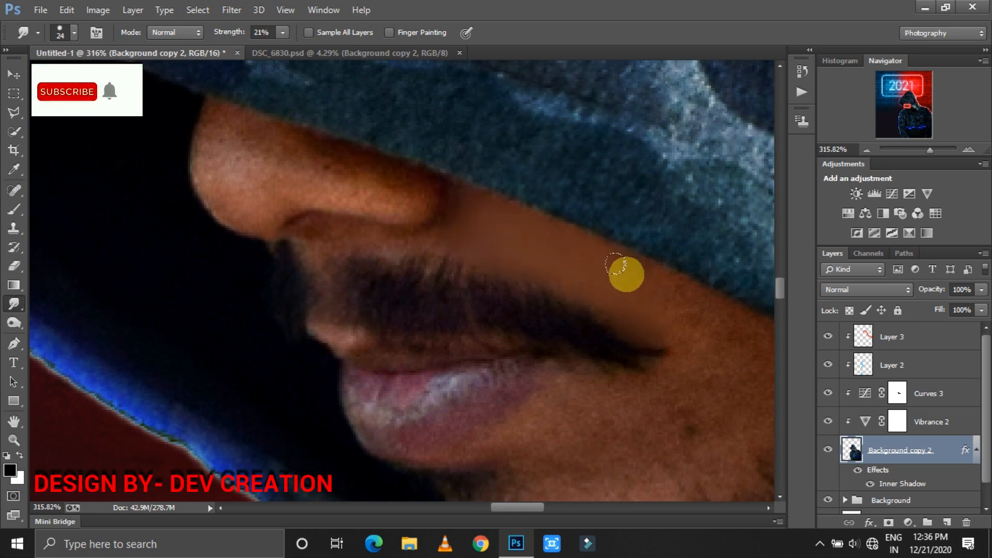
Step: Smudge the cheek skin smooth between the moustache and the beard with a 38 px brush
left_click_drag(517, 507, 533, 507)
left_click_drag(780, 288, 780, 294)
right_click(539, 261)
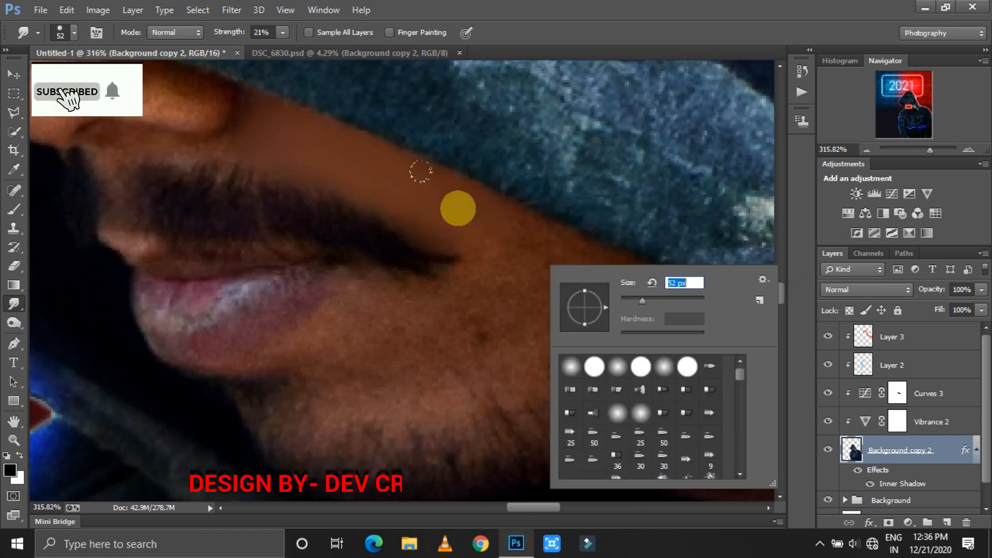
left_click_drag(641, 299, 646, 299)
mouse_move(519, 238)
left_mouse_down()
mouse_move(545, 261)
mouse_move(503, 377)
mouse_move(310, 366)
mouse_move(492, 283)
mouse_move(528, 327)
left_mouse_up()
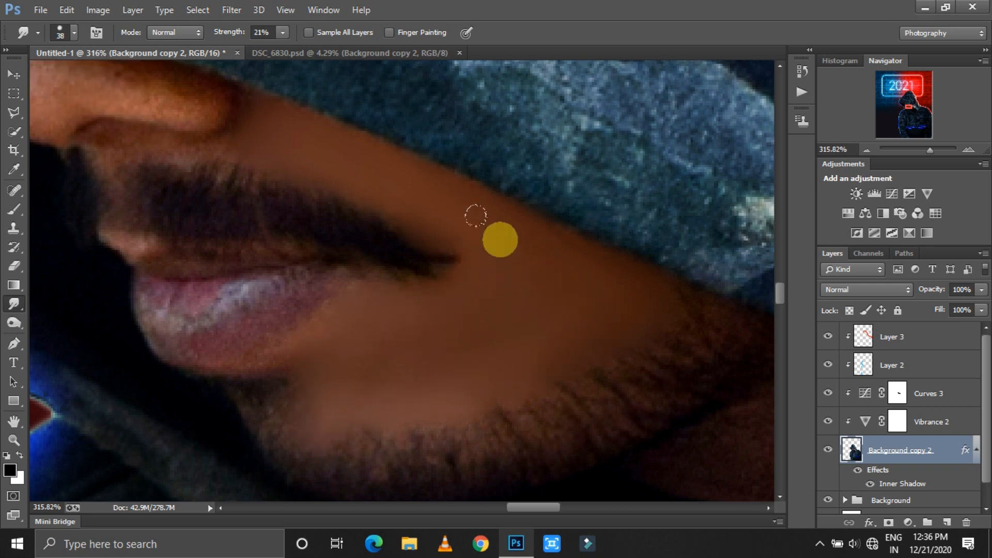
Step: Smudge the skin around the nose smooth, using 19 px and 26 px brushes
left_click_drag(517, 507, 508, 506)
right_click(361, 306)
left_click(443, 343)
left_click(326, 140)
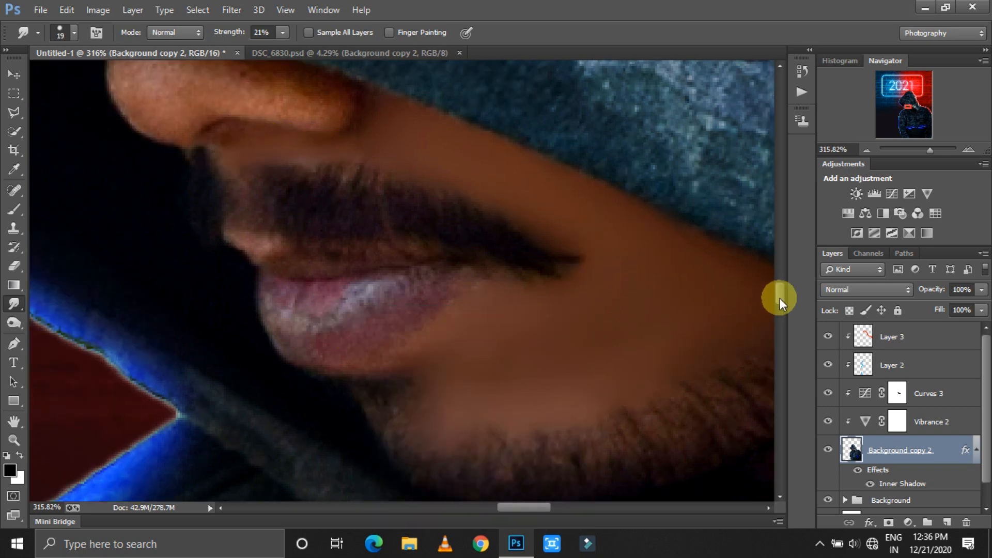
left_click_drag(780, 298, 780, 291)
right_click(170, 231)
left_click(260, 268)
left_click(114, 195)
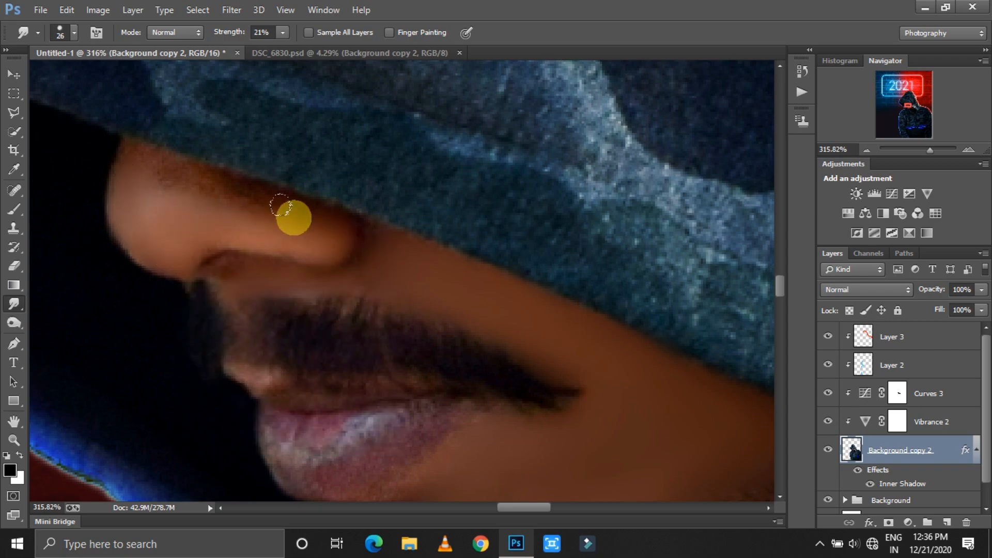
left_click_drag(172, 170, 142, 222)
Step: Smudge the neck skin below the beard smooth with a 38 px brush
scroll(699, 270, "down", 6)
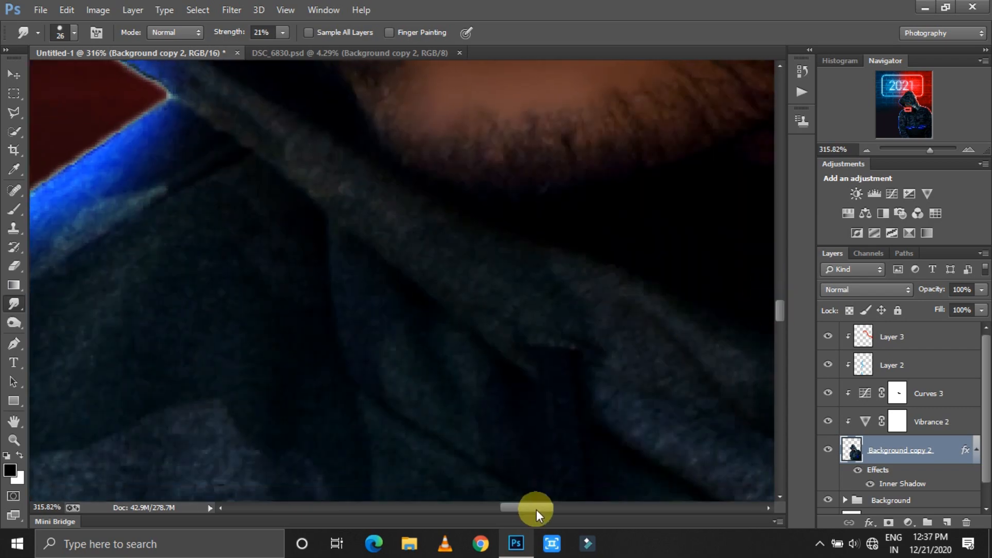
scroll(669, 298, "up", 3)
mouse_move(537, 509)
left_mouse_down()
mouse_move(592, 509)
mouse_move(568, 509)
left_mouse_up()
right_click(285, 302)
mouse_move(222, 296)
left_mouse_down()
mouse_move(284, 246)
mouse_move(345, 228)
mouse_move(450, 249)
mouse_move(457, 315)
mouse_move(413, 261)
mouse_move(311, 232)
mouse_move(266, 298)
mouse_move(332, 255)
left_mouse_up()
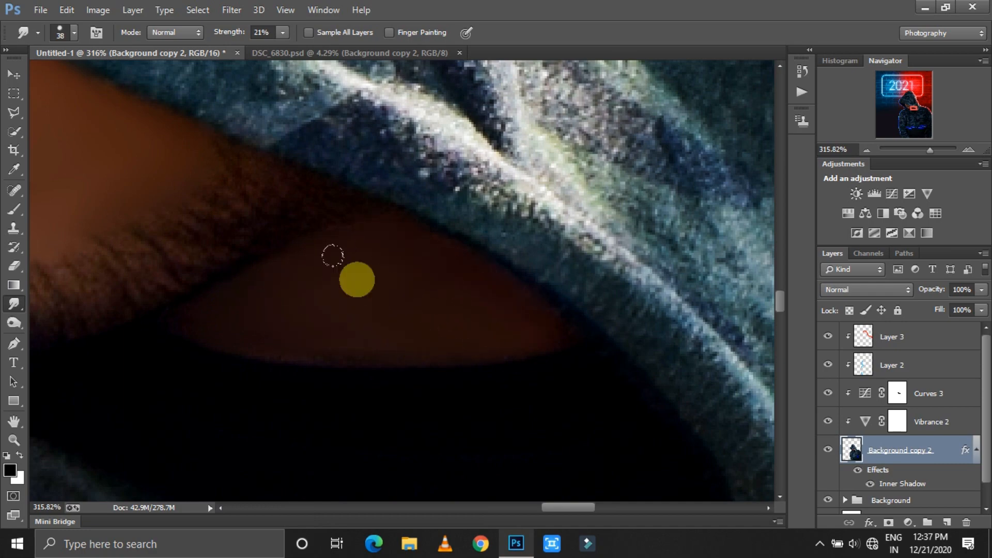
Step: Open the SkinFiner filter on the figure's layer and set Tolerance 0, Feather 100, Smoothing Amount 100 and Fine -100
left_click_drag(930, 150, 909, 151)
key("v")
left_click(231, 10)
left_click(224, 11)
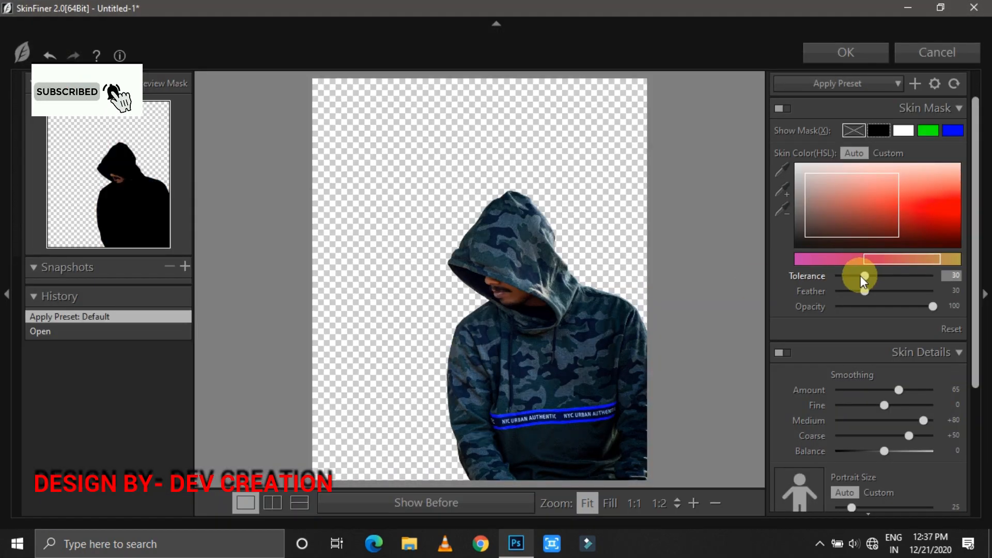
left_click_drag(863, 276, 835, 276)
left_click_drag(864, 291, 932, 291)
left_click_drag(899, 390, 835, 405)
left_click(525, 279)
Step: Set Portrait Size to 45 and the skin tone to Contrast -60, Shadow +38, Highlight +65 and Brightness +41
scroll(956, 420, "down", 4)
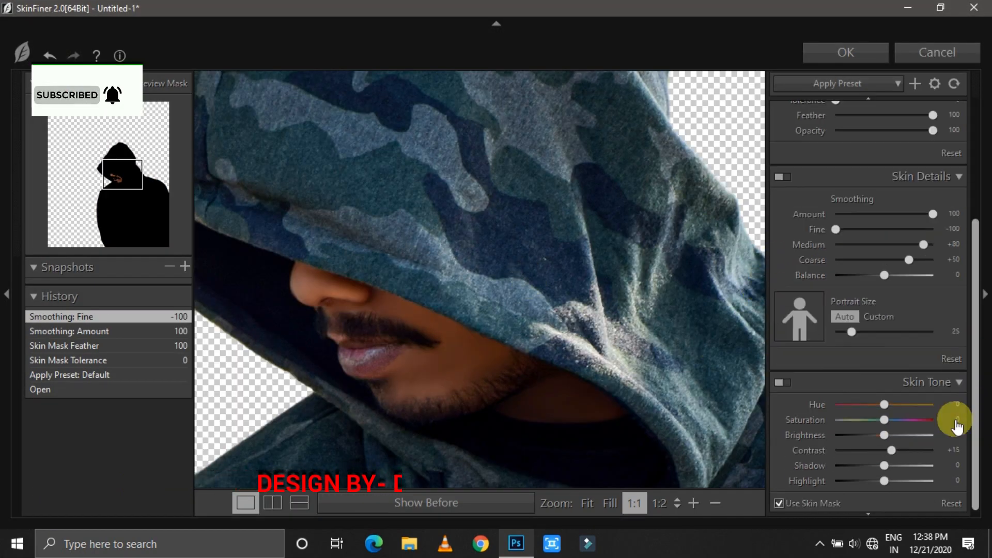
left_click_drag(851, 331, 895, 342)
left_click_drag(976, 349, 977, 356)
left_click_drag(892, 324, 873, 324)
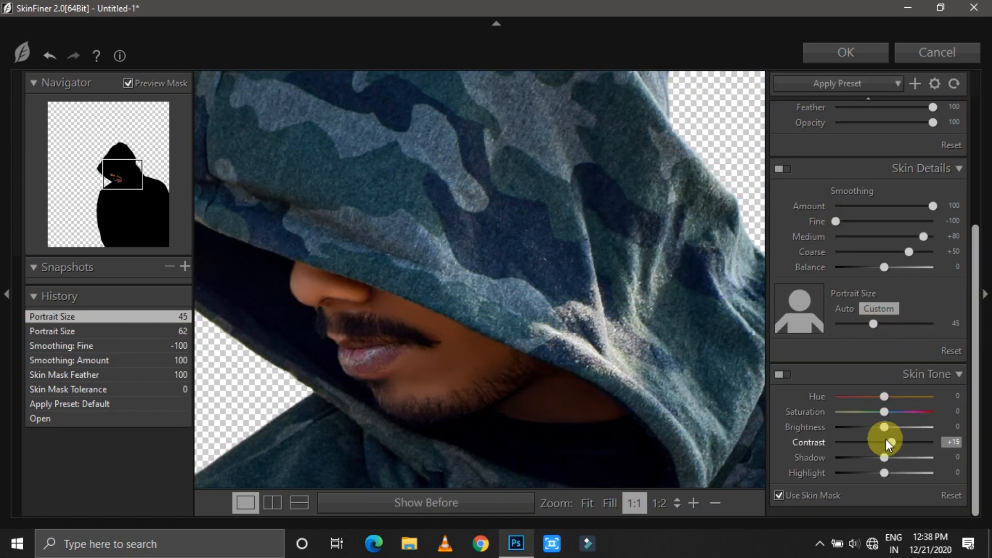
left_click_drag(945, 445, 903, 457)
left_click_drag(884, 473, 916, 472)
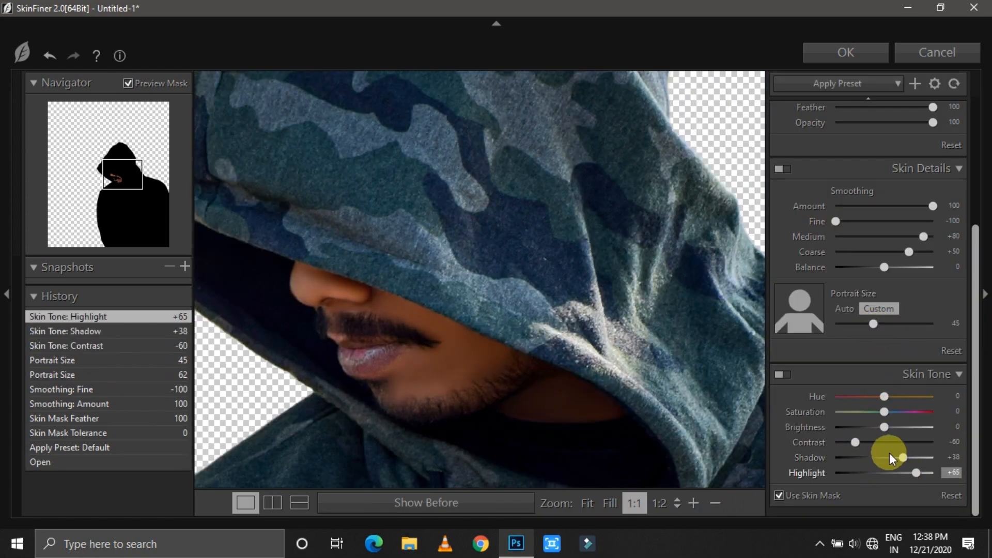
left_click_drag(885, 427, 904, 427)
Step: Set Portrait Size to 30 and skin tone Contrast to -20, and apply the SkinFiner filter
left_click(676, 503)
left_click(656, 407)
left_click_drag(873, 323, 857, 324)
left_click_drag(855, 442, 875, 442)
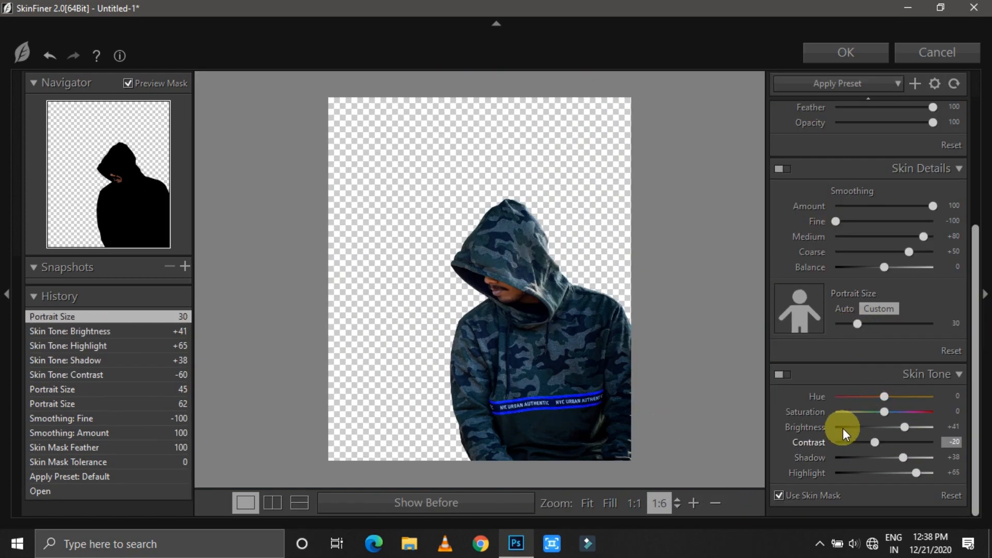
left_click(845, 53)
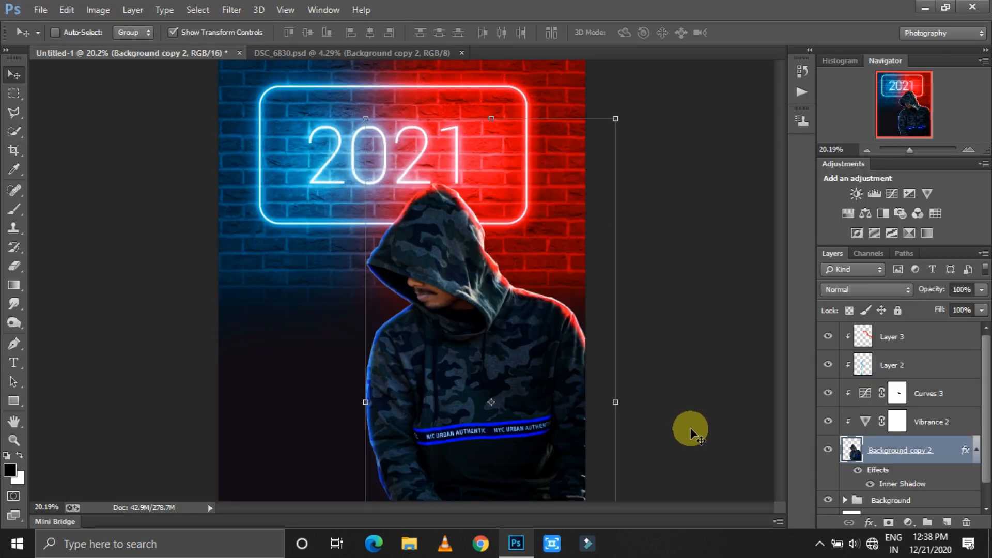
Step: Add a layer mask to Layer 3, paint black over the hood's top and face-side edge, and add a layer mask to Layer 2
left_click(873, 341)
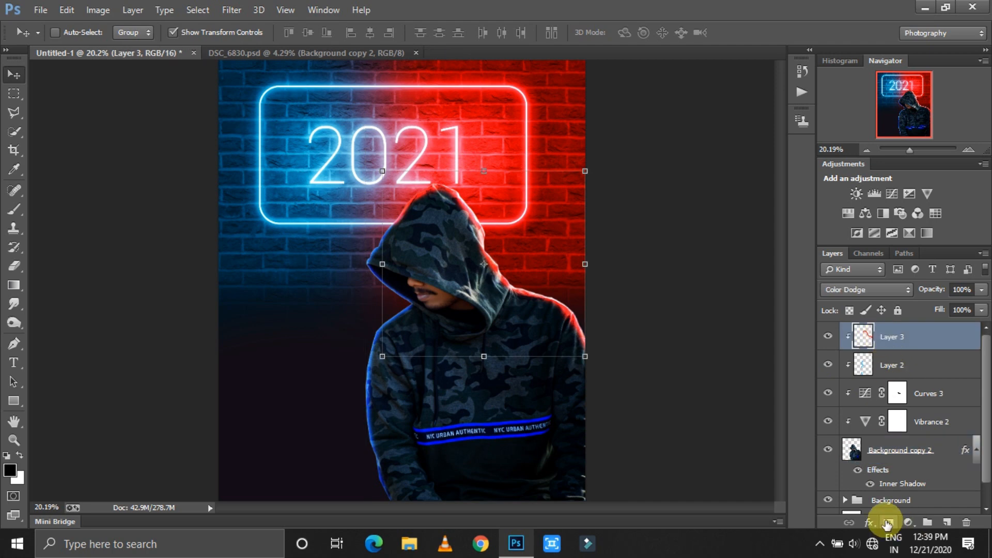
left_click(888, 523)
left_click(14, 210)
mouse_move(441, 217)
left_mouse_down()
mouse_move(408, 207)
mouse_move(399, 220)
mouse_move(441, 188)
mouse_move(471, 322)
mouse_move(512, 380)
mouse_move(408, 223)
mouse_move(388, 245)
mouse_move(407, 206)
mouse_move(410, 256)
left_mouse_up()
left_click(884, 367)
left_click(889, 523)
left_click(910, 150)
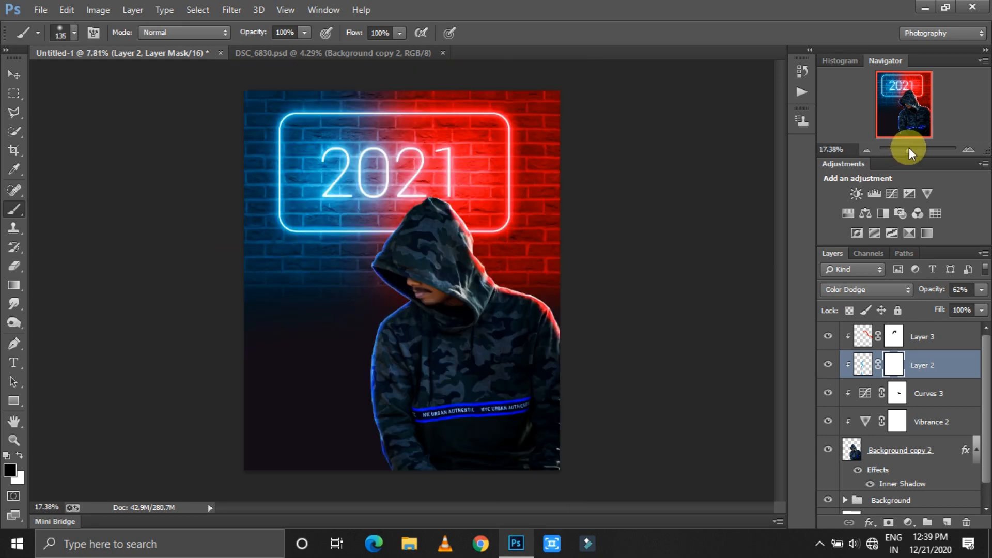
Step: Paint red on Layer 3 along the hood's red-lit edge with a 419 px soft brush at 23% opacity, and partly restore its mask with white
left_click(937, 337)
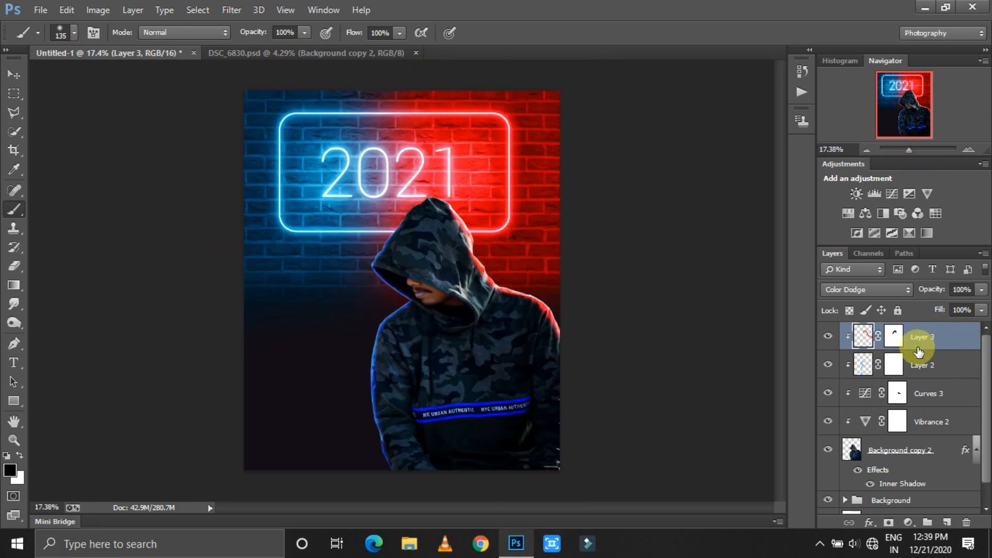
left_click(9, 470)
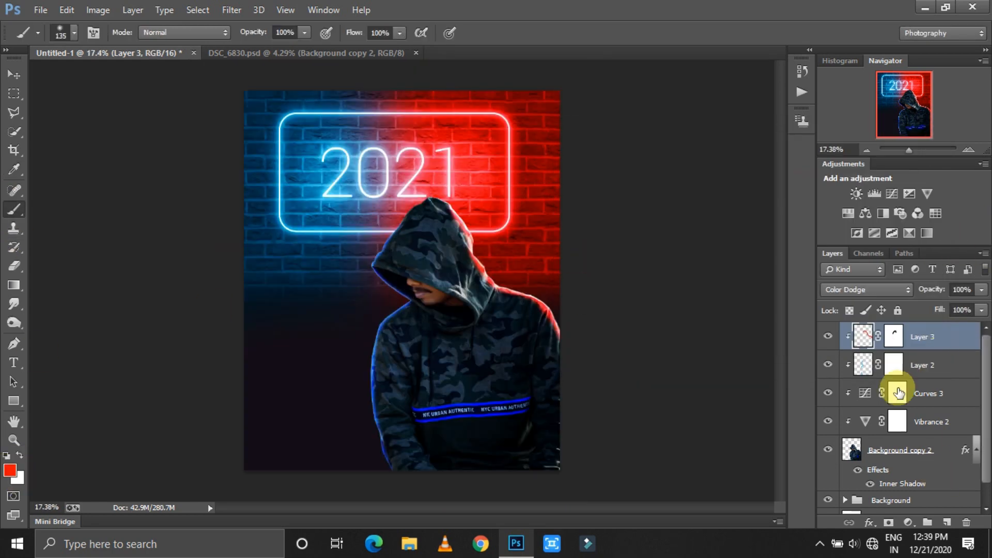
type("23")
right_click(318, 154)
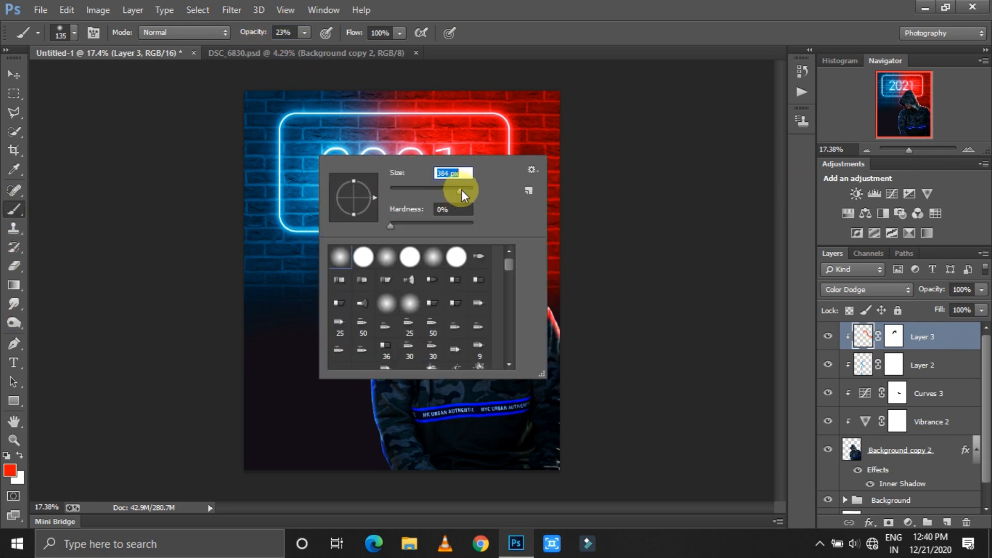
left_click(462, 189)
mouse_move(471, 231)
left_mouse_down()
mouse_move(493, 266)
mouse_move(556, 317)
mouse_move(488, 239)
left_mouse_up()
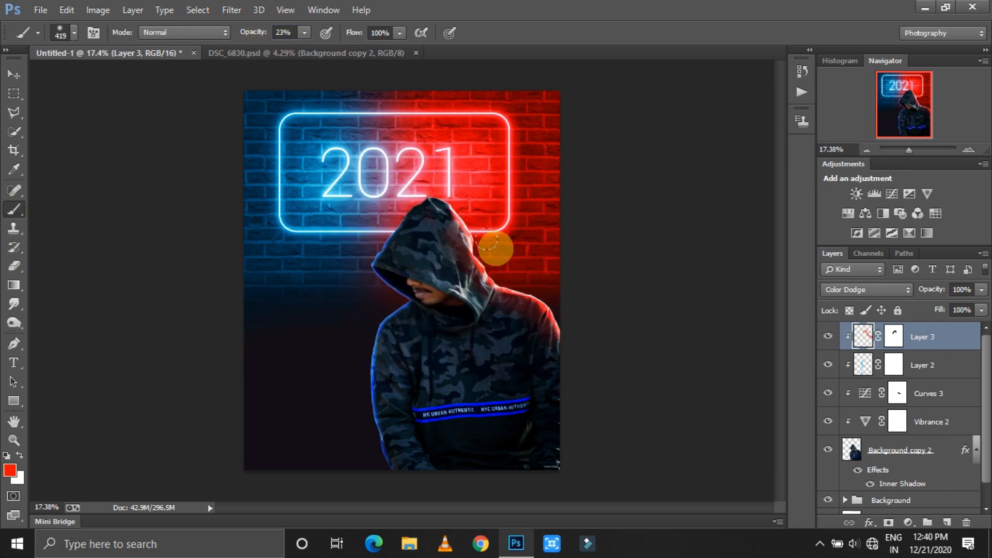
left_click(895, 339)
left_click(6, 456)
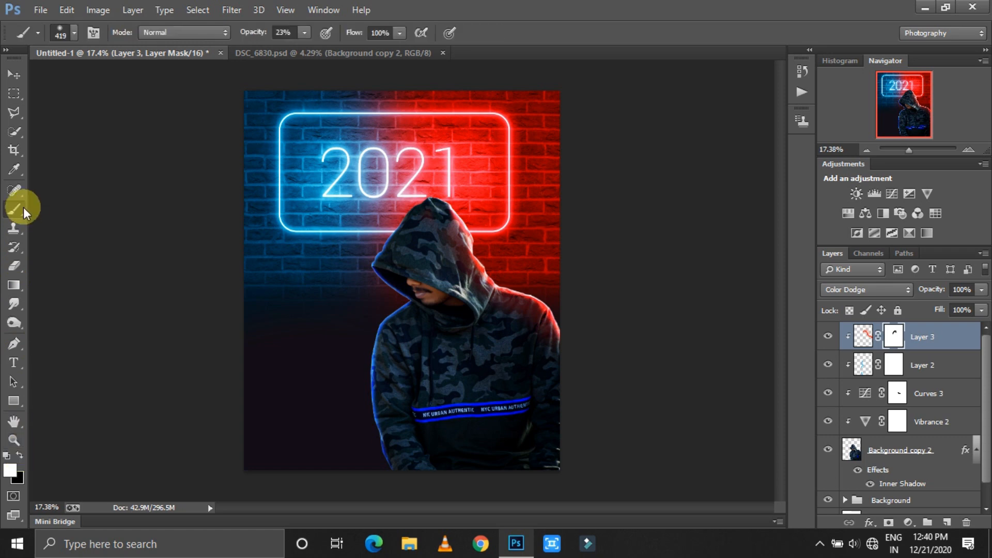
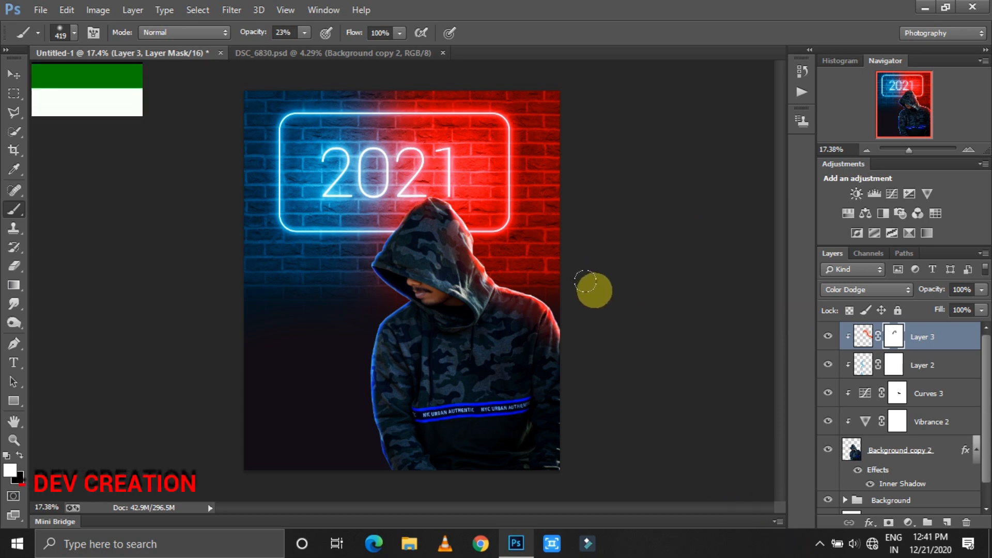
Step: Sample a blue from the brick wall beside the 2021 text as the foreground colour for the brush
left_click(863, 337)
left_click(405, 195, "alt")
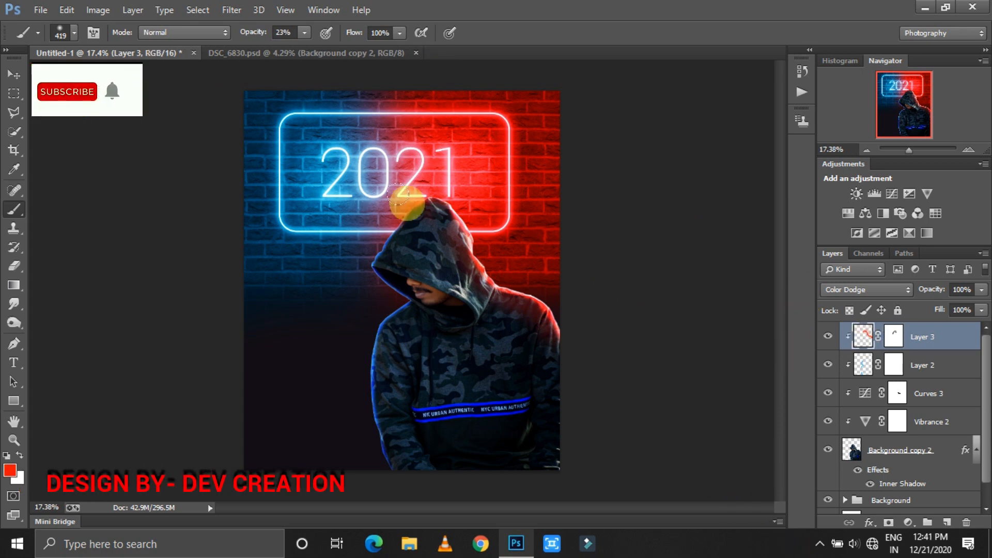
left_click(10, 470)
left_click(305, 191)
key("Return")
key("b")
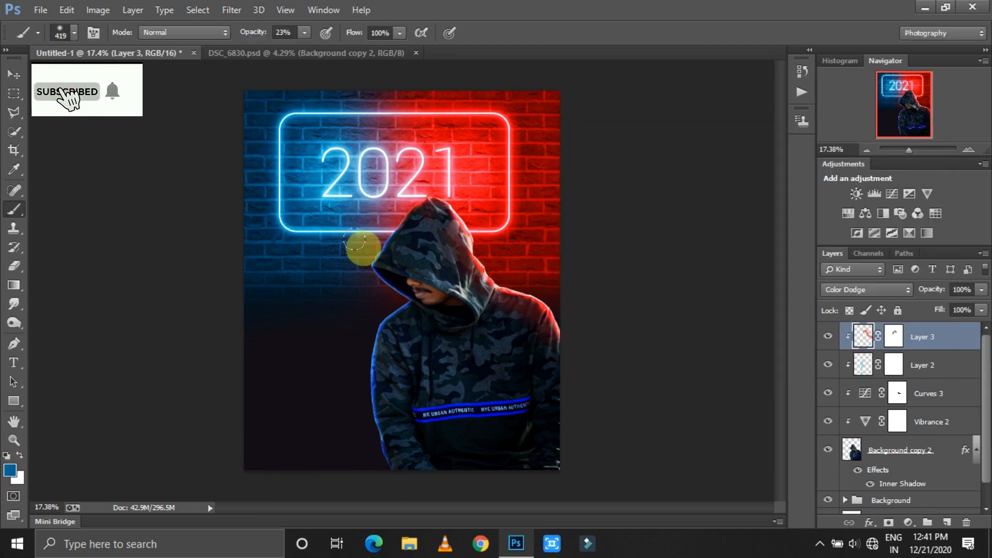
Step: Try brushing blue down the figure's blue-lit side on Layer 2, raising brush opacity to 45% and 95%, and undo the strokes
left_click(906, 380)
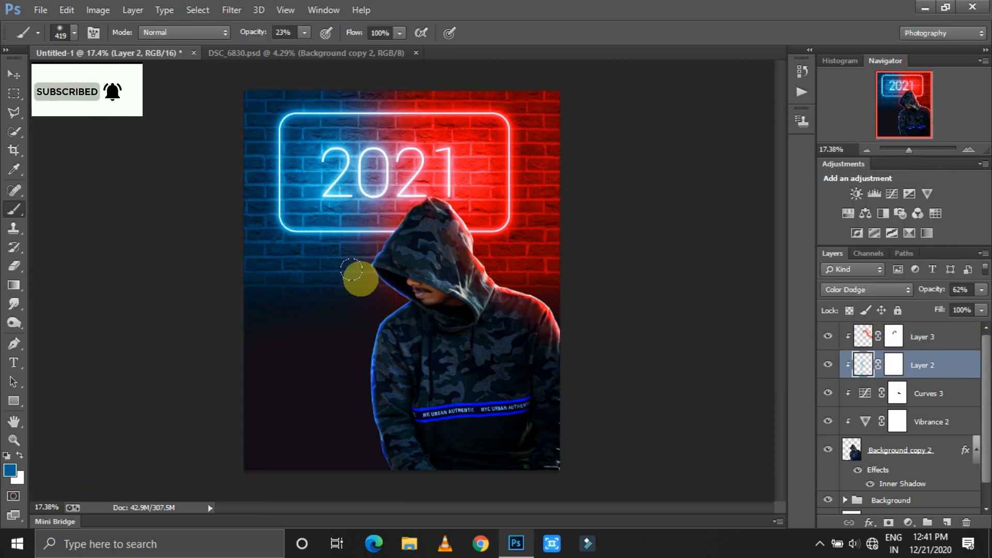
left_click(304, 32)
left_click(322, 48)
left_click_drag(370, 267, 360, 412)
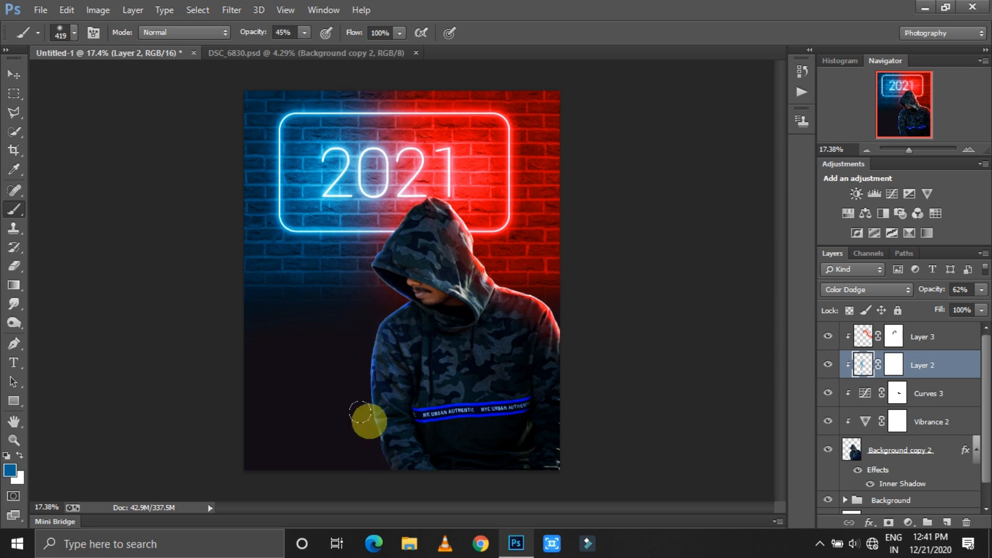
left_click(305, 32)
left_click(325, 49)
mouse_move(365, 243)
left_mouse_down()
mouse_move(377, 302)
mouse_move(362, 401)
left_mouse_up()
left_click(304, 32)
left_click(324, 48)
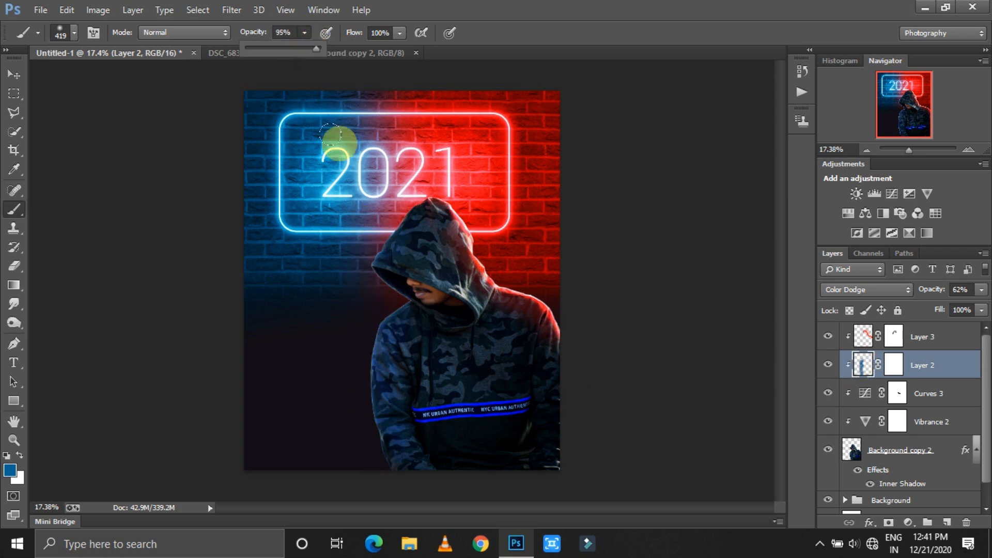
left_click(376, 231)
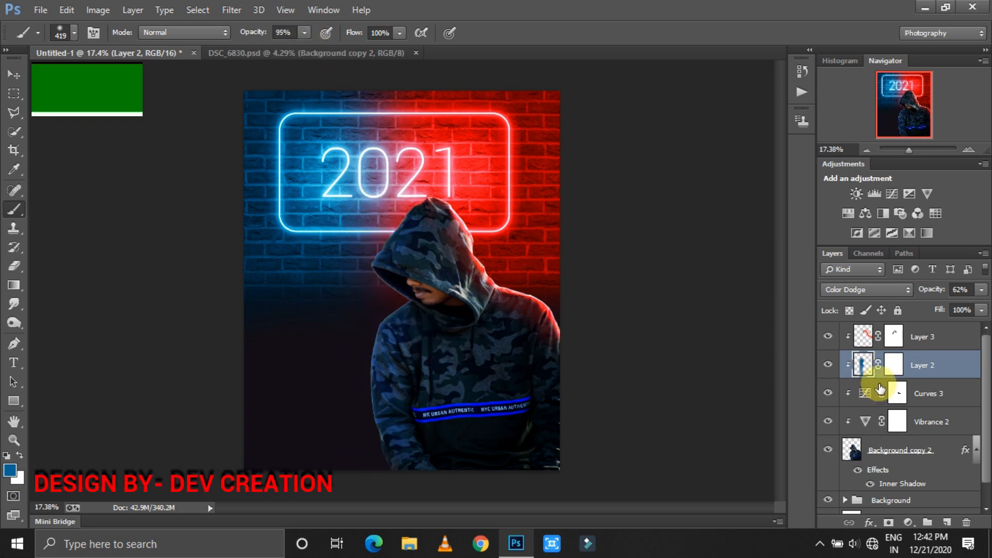
key("ctrl+alt+z")
Step: Paint blue down the figure's blue-lit side on a new layer above Layer 2, and set it to Color Dodge at 93% opacity
key("ctrl+shift+alt+n")
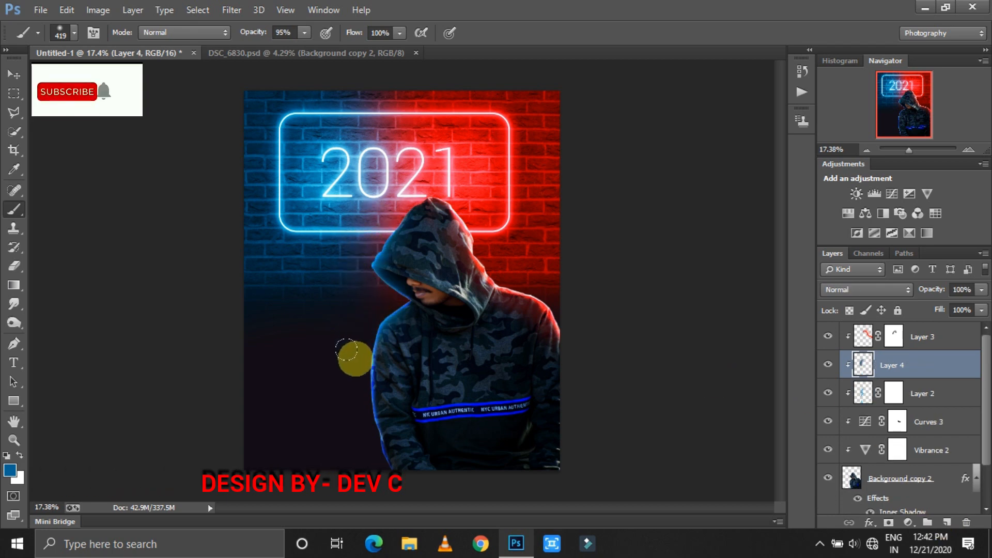
left_click(864, 289)
left_click(842, 191)
left_click(982, 290)
left_click_drag(980, 306, 977, 306)
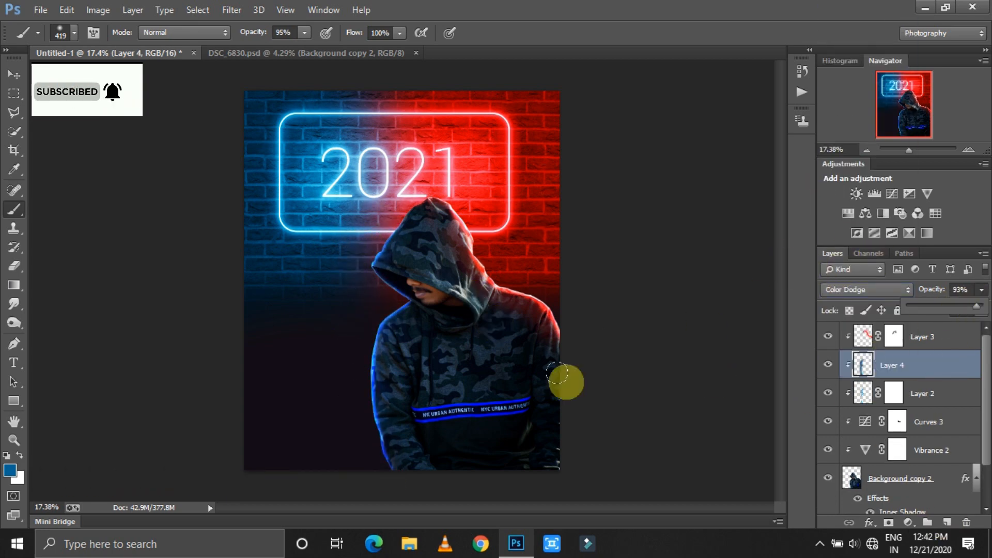
Step: Add a clipped Levels adjustment above Curves 3 and lower its white output level to 171
left_click(934, 419)
left_click(907, 522)
left_click(884, 270)
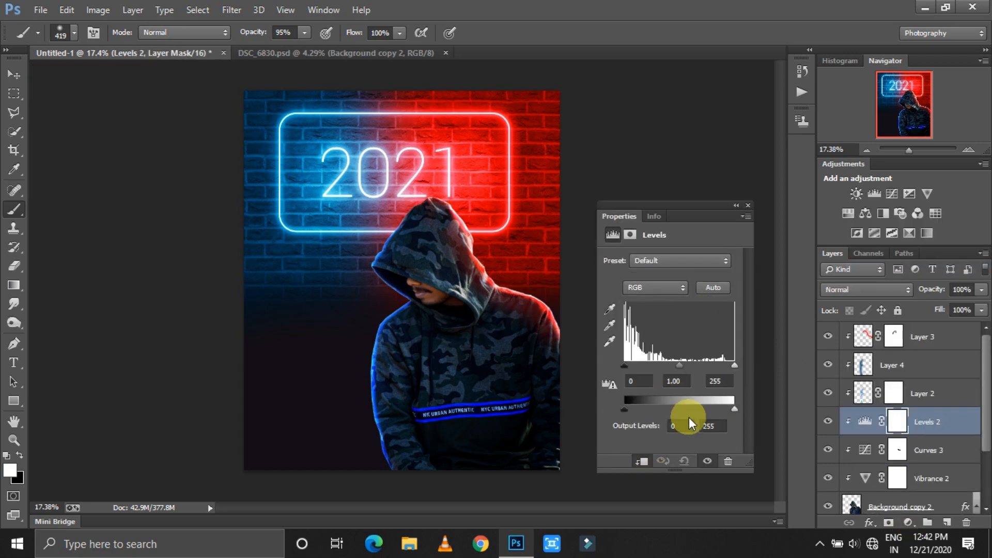
left_click_drag(735, 409, 714, 409)
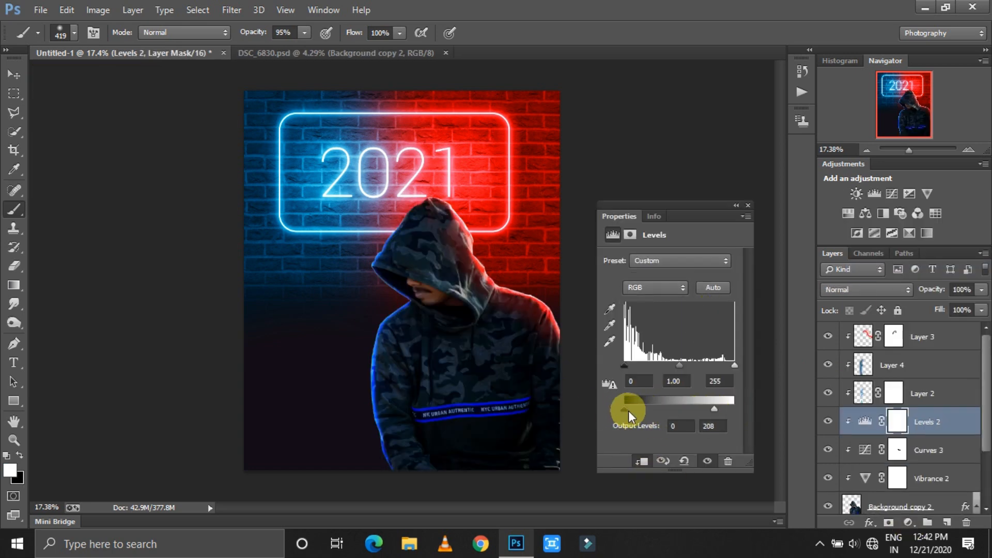
left_click_drag(714, 410, 698, 408)
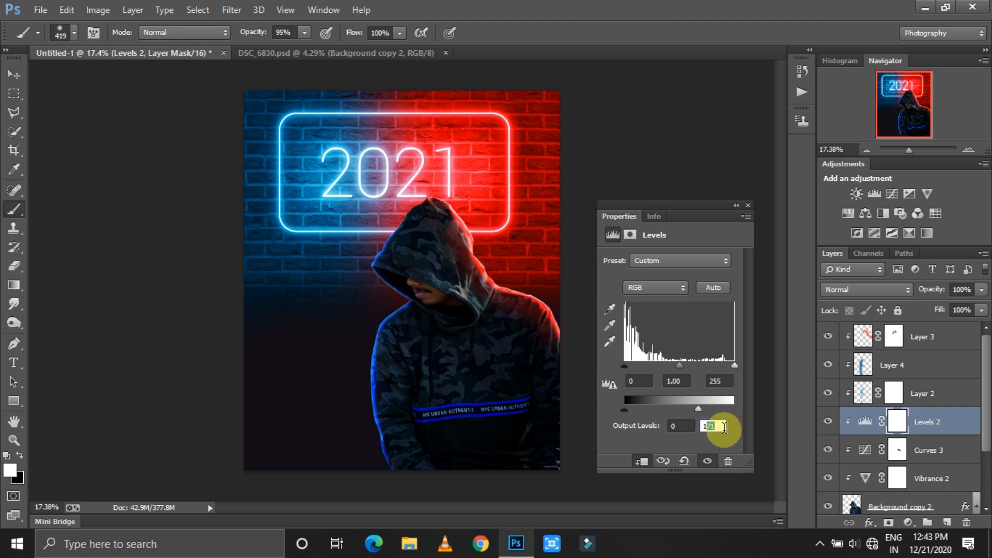
left_click(748, 206)
Step: Paint black on the new Levels mask over the figure's face, hood and upper torso
key("x")
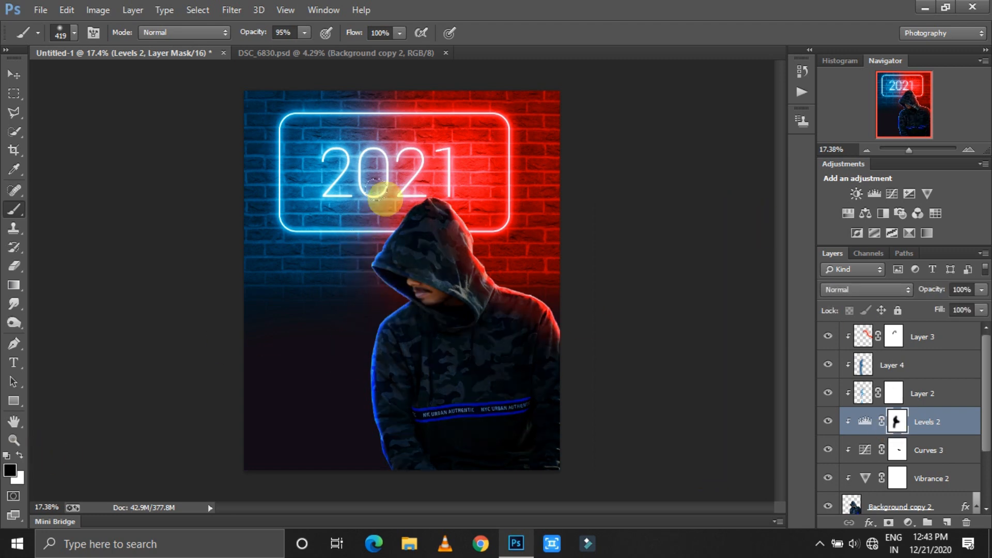
left_click_drag(909, 150, 910, 150)
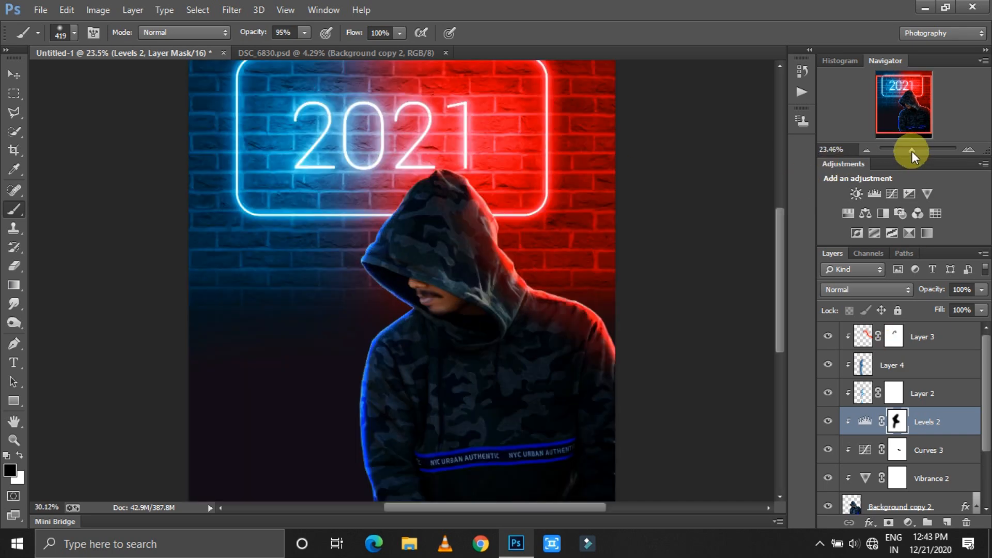
left_click_drag(912, 150, 905, 150)
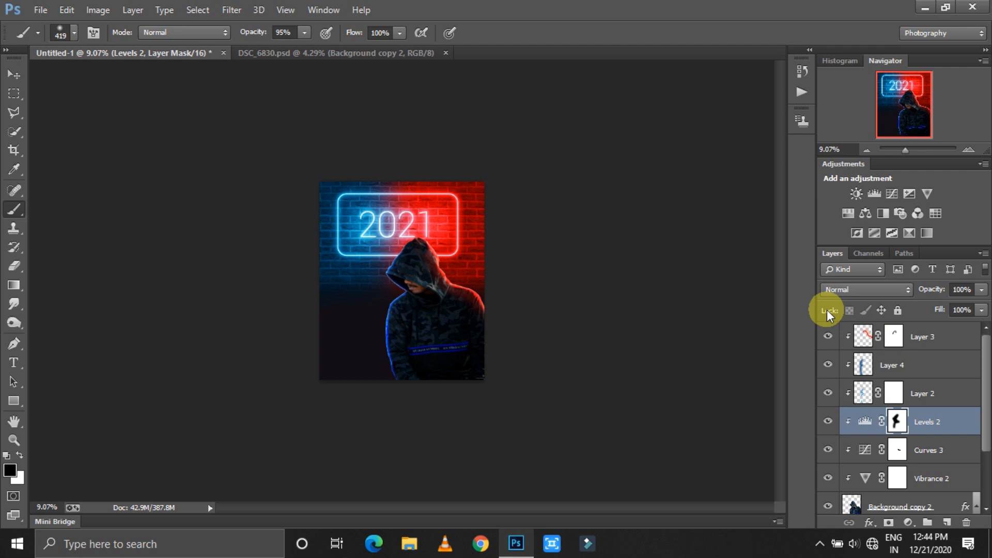
Step: Add a layer mask to the figure's layer and expand the Background group
left_click(898, 503)
left_click(888, 522)
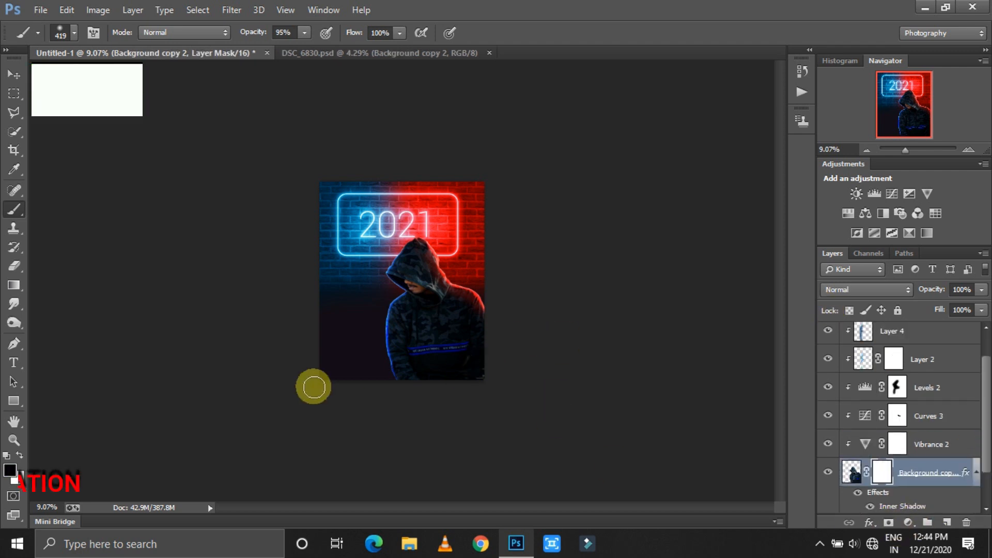
scroll(973, 467, "down", 2)
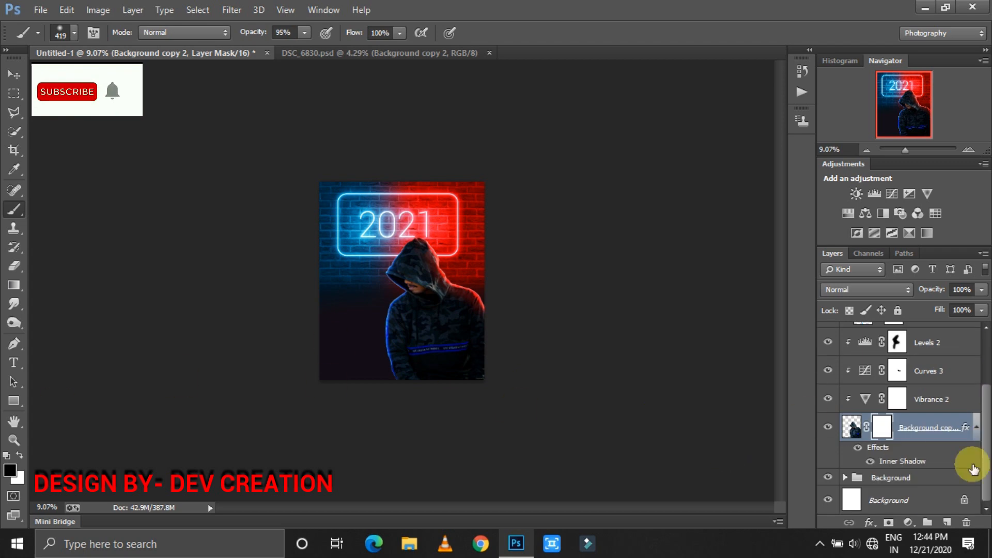
left_click(845, 477)
double_click(864, 470)
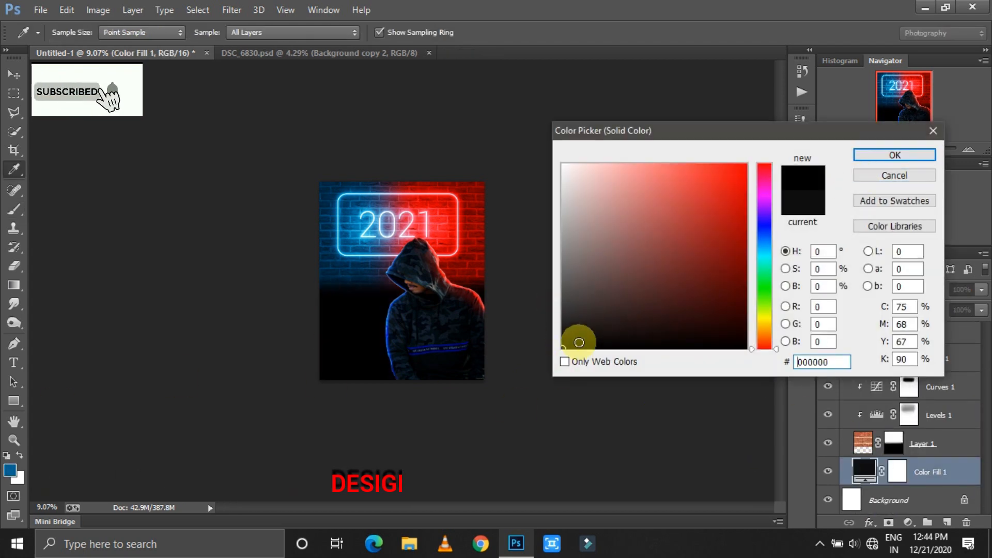
left_click(564, 342)
left_click(564, 345)
left_click(764, 226)
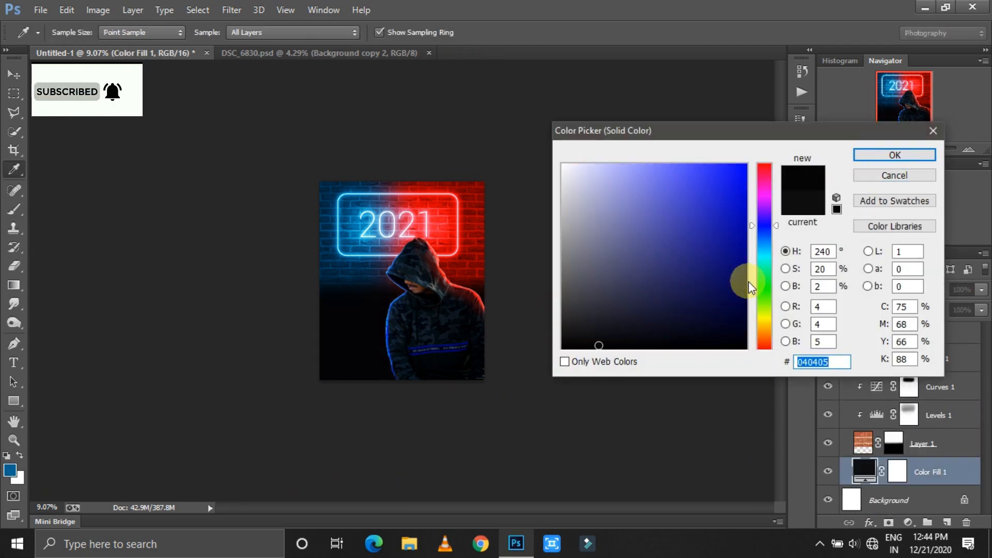
left_click(576, 345)
left_click(883, 177)
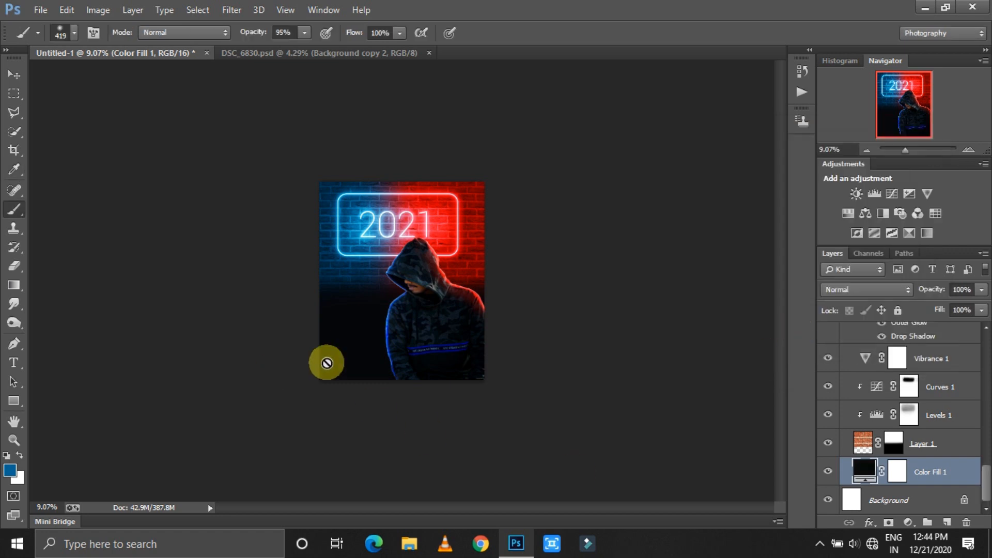
Step: Change the Color Fill 1 layer in the Background group to a near-black shade
double_click(869, 470)
left_click(576, 342)
left_click(893, 155)
scroll(972, 468, "down", 3)
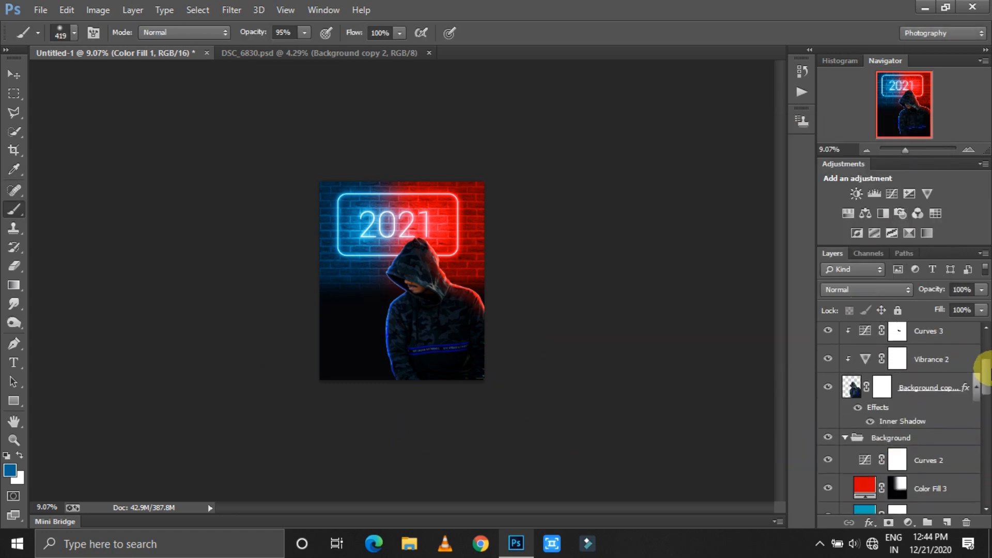
Step: Select the figure's layer and set the foreground colour to black
left_click(921, 429)
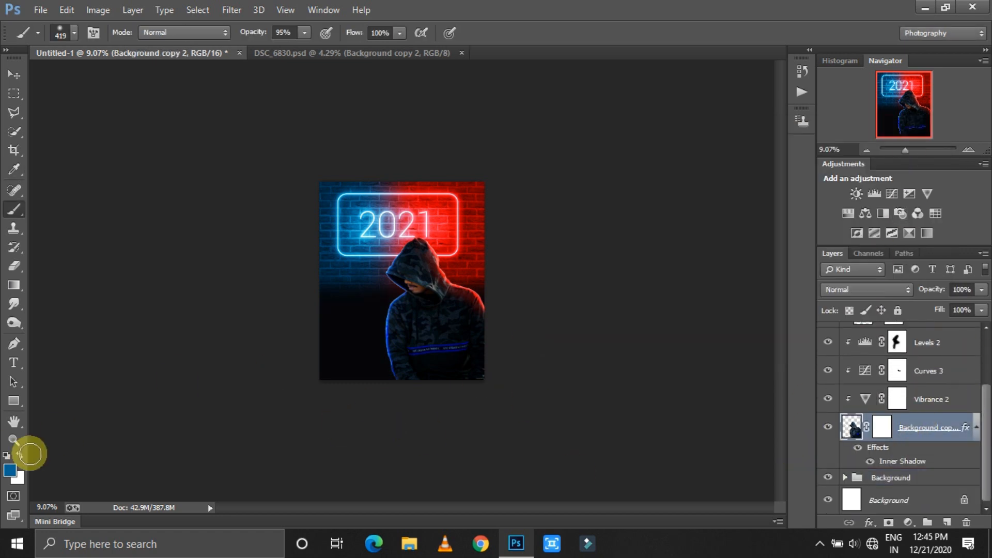
left_click(9, 469)
left_click(566, 351)
left_click(879, 148)
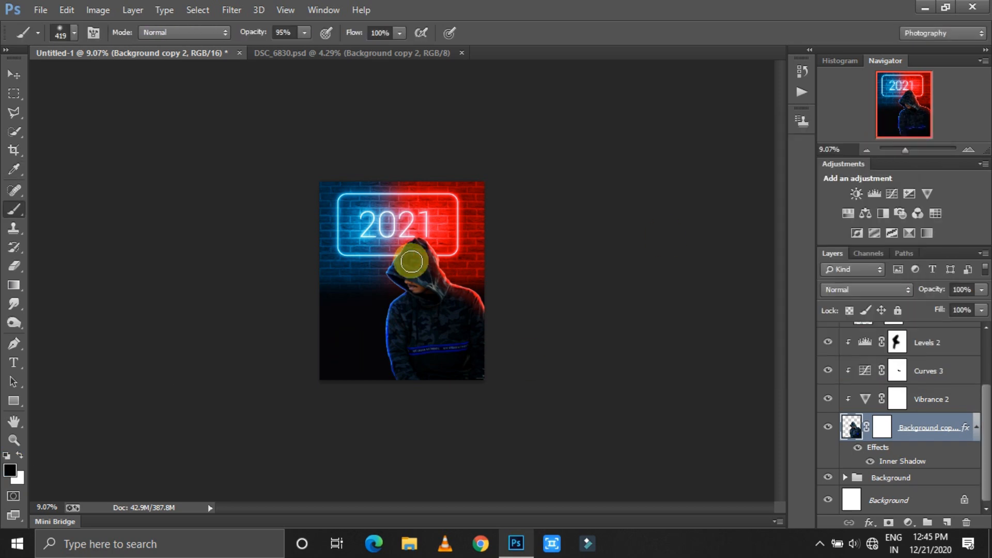
Step: Fade the figure's lower edge into the background by painting black on its layer mask with a 1447 px soft brush
left_click(895, 427)
right_click(452, 244)
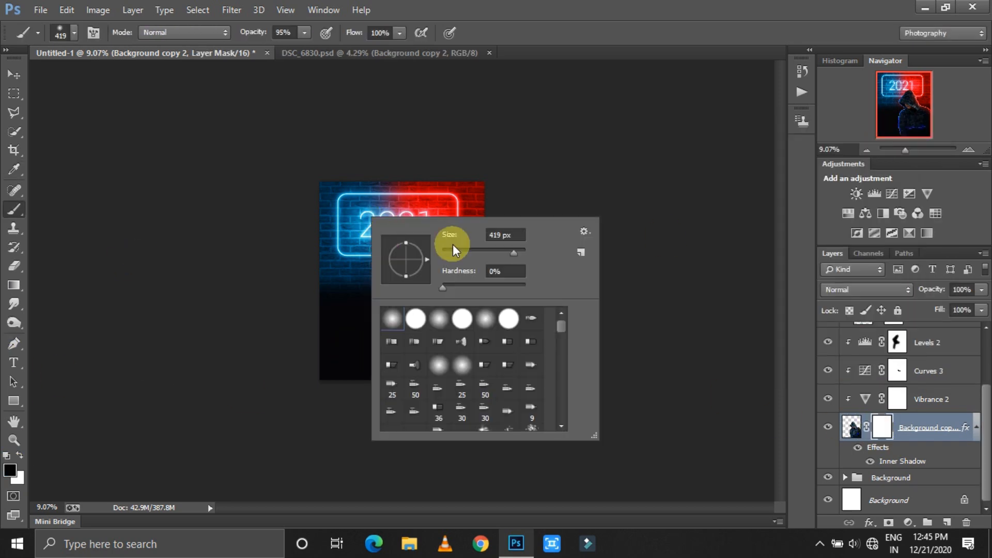
left_click_drag(523, 254, 519, 254)
key("Return")
mouse_move(465, 427)
left_mouse_down()
mouse_move(444, 418)
mouse_move(319, 423)
mouse_move(465, 441)
left_mouse_up()
right_click(434, 343)
left_click_drag(585, 343, 580, 343)
key("Return")
mouse_move(468, 408)
left_mouse_down()
mouse_move(455, 410)
mouse_move(435, 453)
left_mouse_up()
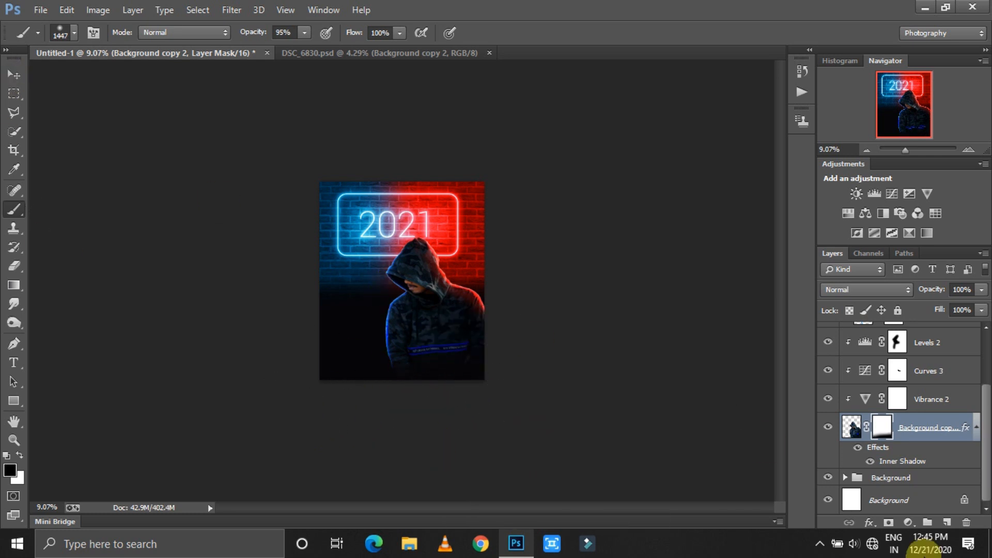
Step: Add an empty layer directly beneath the figure and set the foreground colour to #04b1c8
left_click(946, 522, "ctrl")
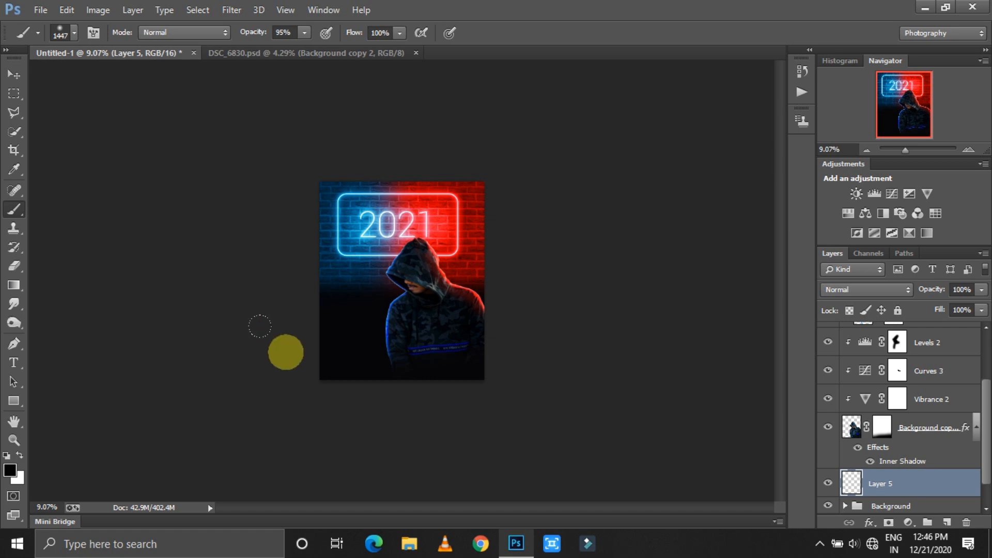
left_click(10, 470)
double_click(806, 363)
type("04b1")
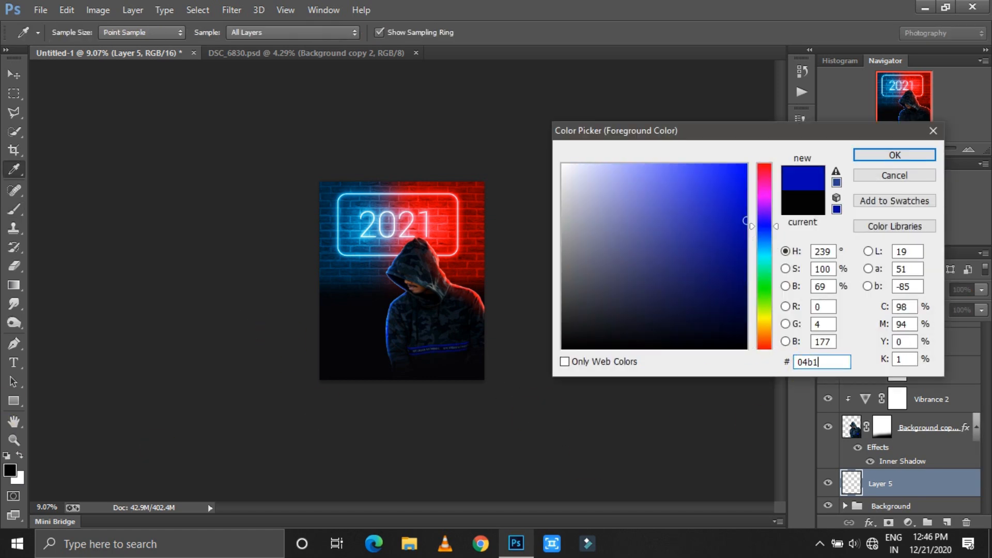
type("c8")
key("Return")
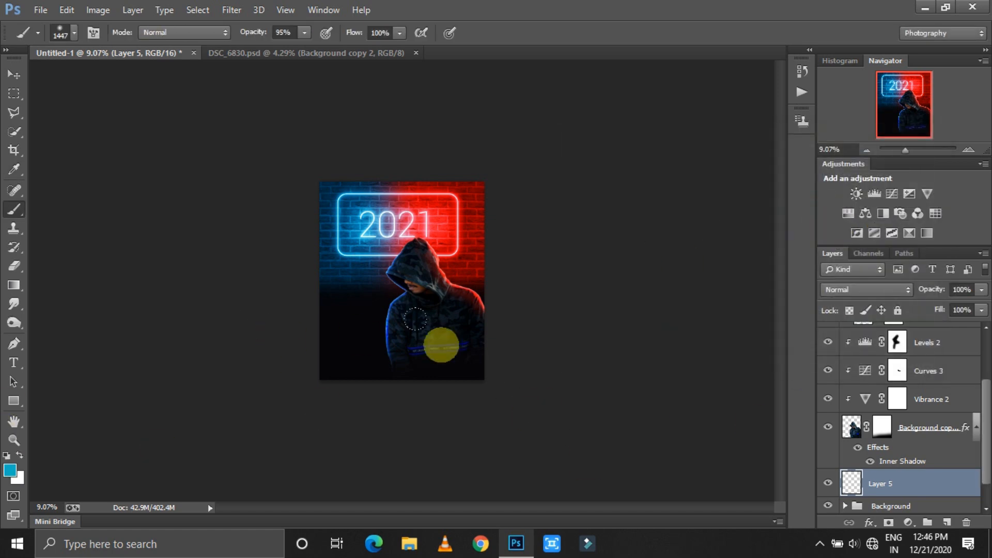
Step: Paint a soft teal glow behind the figure's lower body on Layer 5 with a 3026 px brush
right_click(427, 307)
left_click(421, 315)
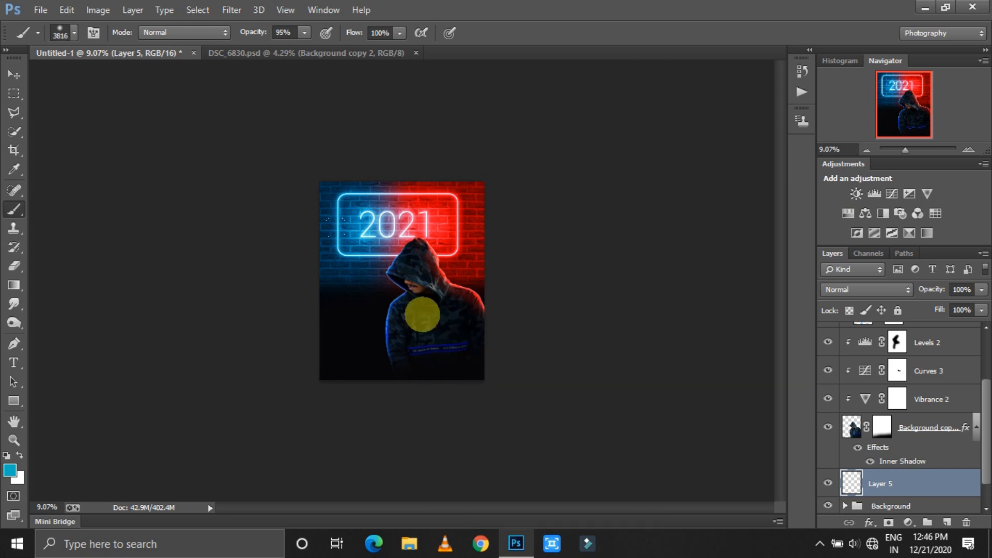
left_click(458, 367)
left_click(498, 214)
right_click(438, 260)
left_click_drag(591, 296, 588, 297)
left_click(422, 329)
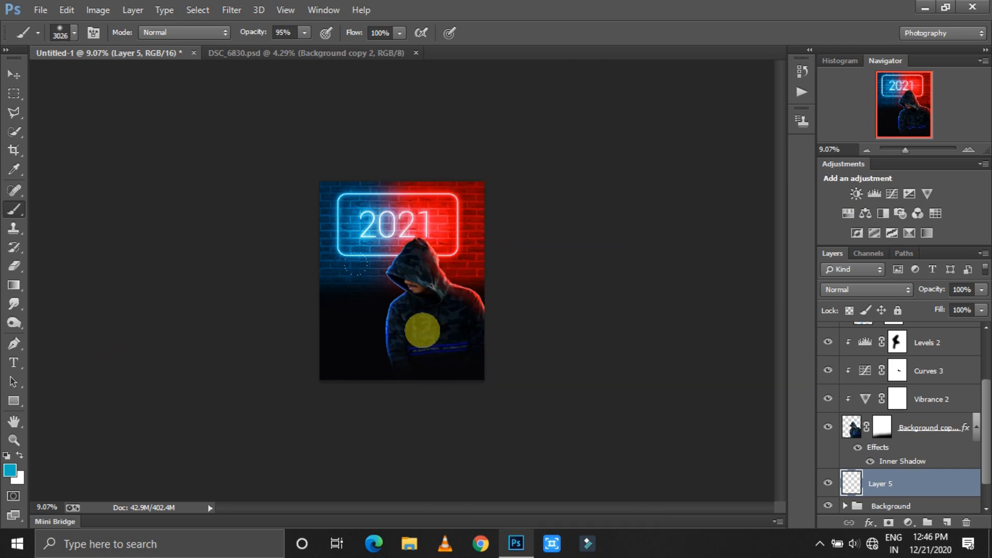
Step: Set the opacity of Layer 5 to 51%
left_click_drag(961, 290, 931, 291)
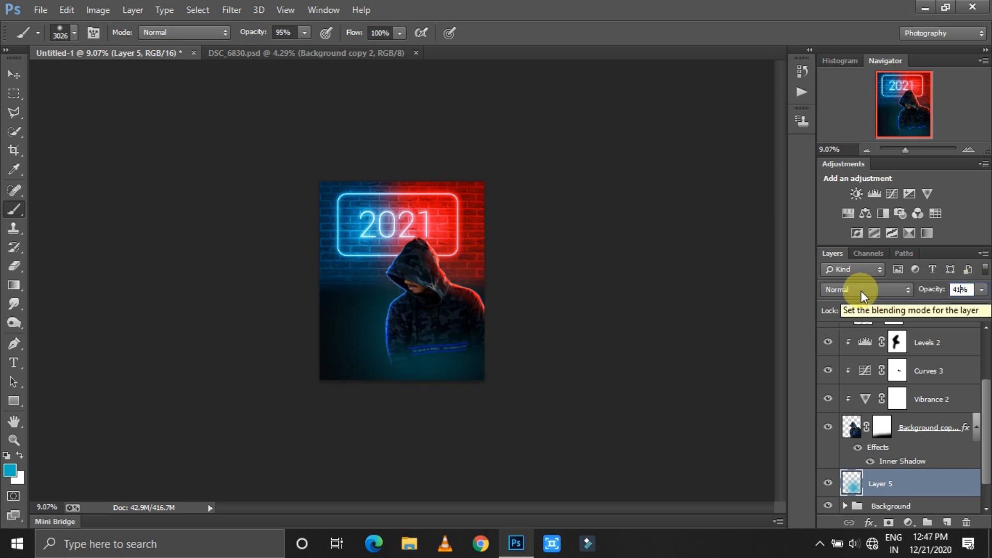
left_click_drag(905, 150, 908, 149)
left_click(981, 289)
left_click_drag(942, 305, 949, 305)
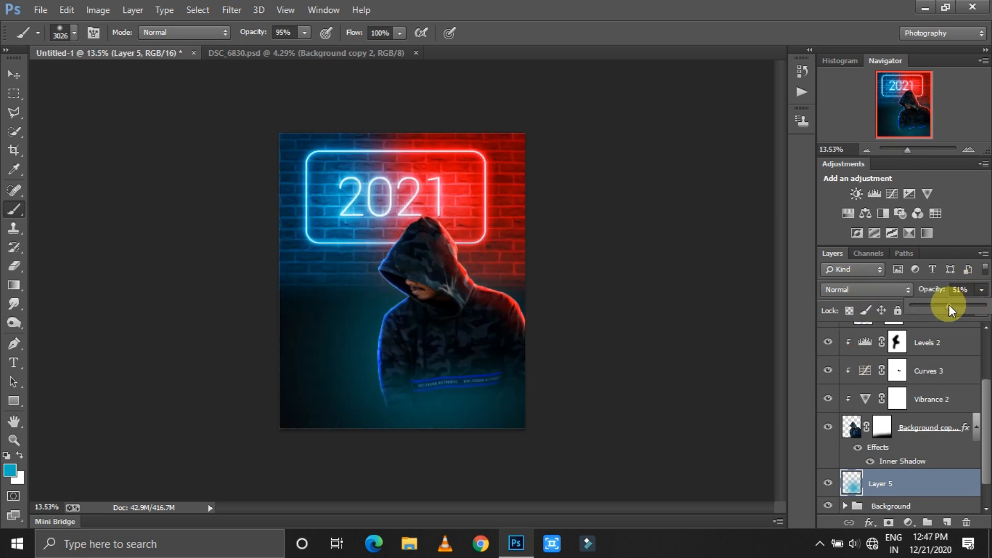
Step: Group the figure's layers from Layer 3 down to Layer 5, name the group model, and toggle its visibility to compare
left_click_drag(984, 392, 987, 338)
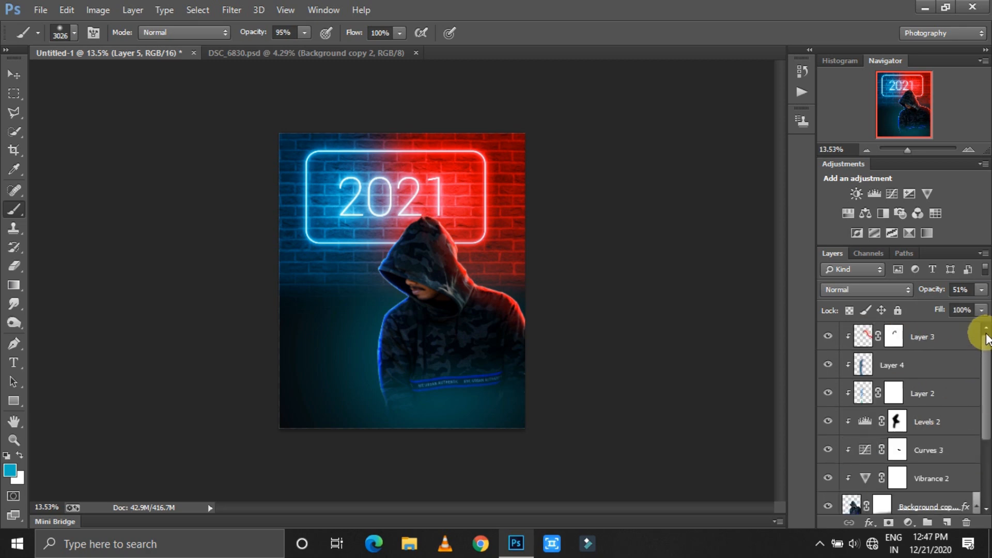
key("v")
left_click(929, 365)
left_click(908, 335)
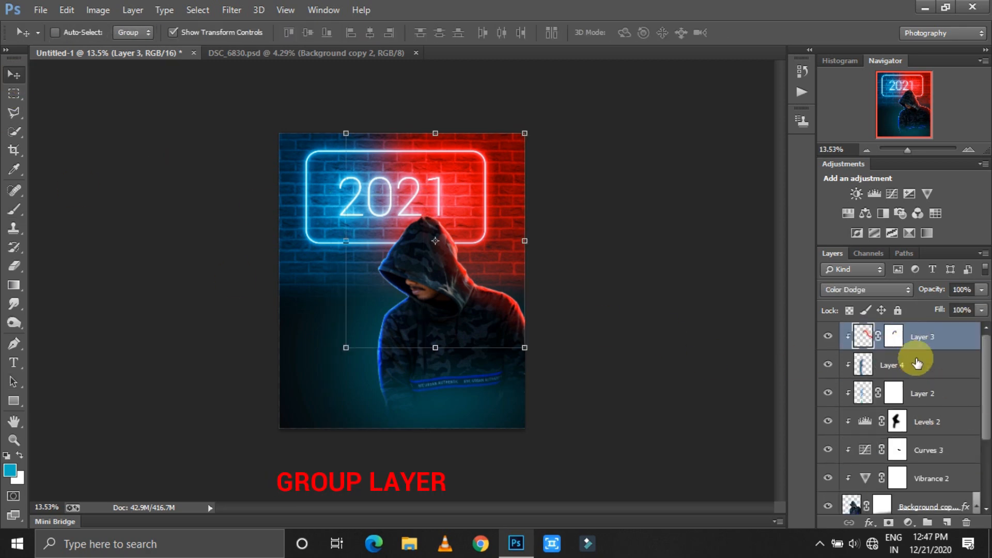
left_click(915, 362, "ctrl")
left_click(917, 389, "ctrl")
left_click(919, 420, "ctrl")
left_click(919, 452, "ctrl")
left_click(919, 480, "ctrl")
left_click_drag(984, 409, 985, 454)
left_click(915, 429, "ctrl")
left_click(914, 481, "ctrl")
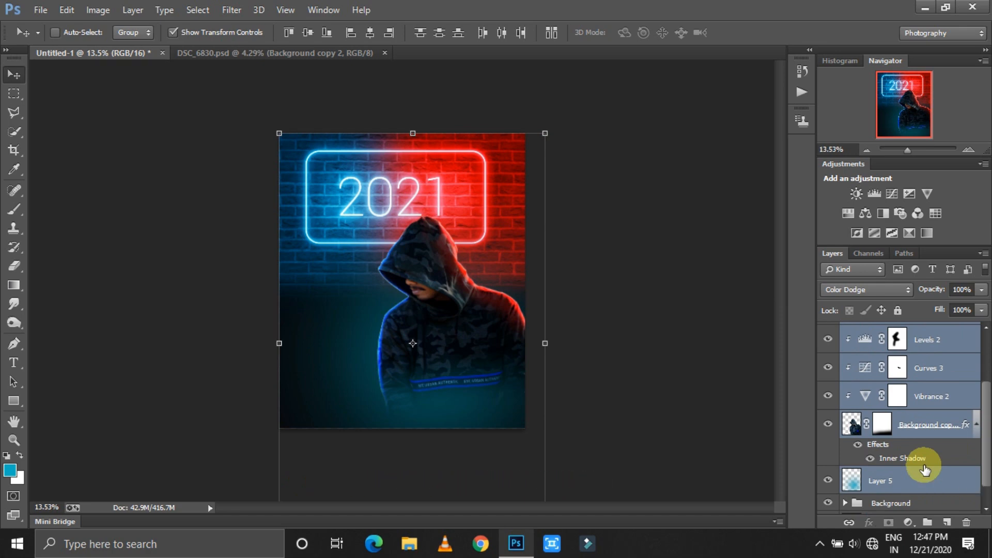
key("ctrl+g")
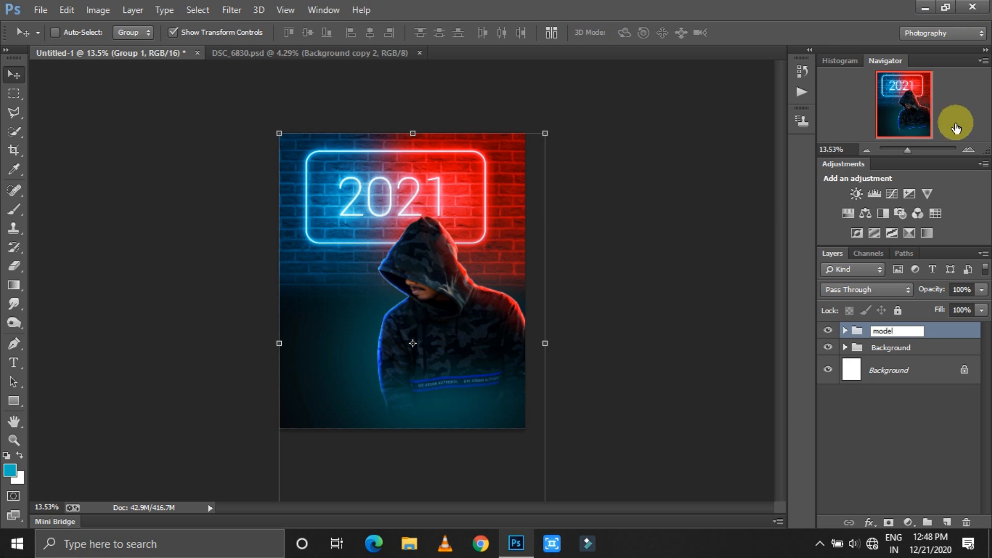
left_click(936, 337)
left_click(827, 330)
left_click(827, 330)
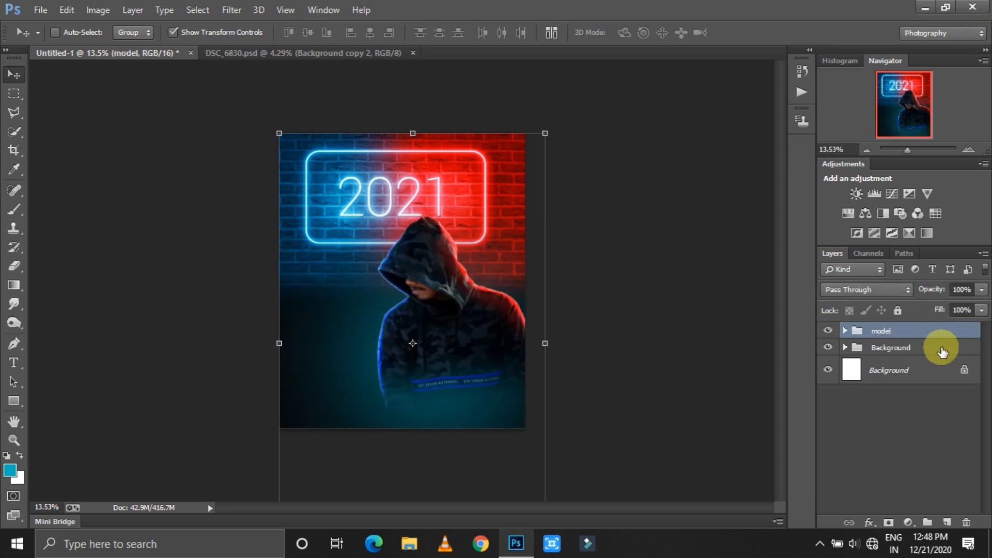
Step: Open diamond_space.png from Downloads and copy the image into the 2021 poster as a new layer
left_click(40, 10)
left_click(53, 44)
left_click(333, 368)
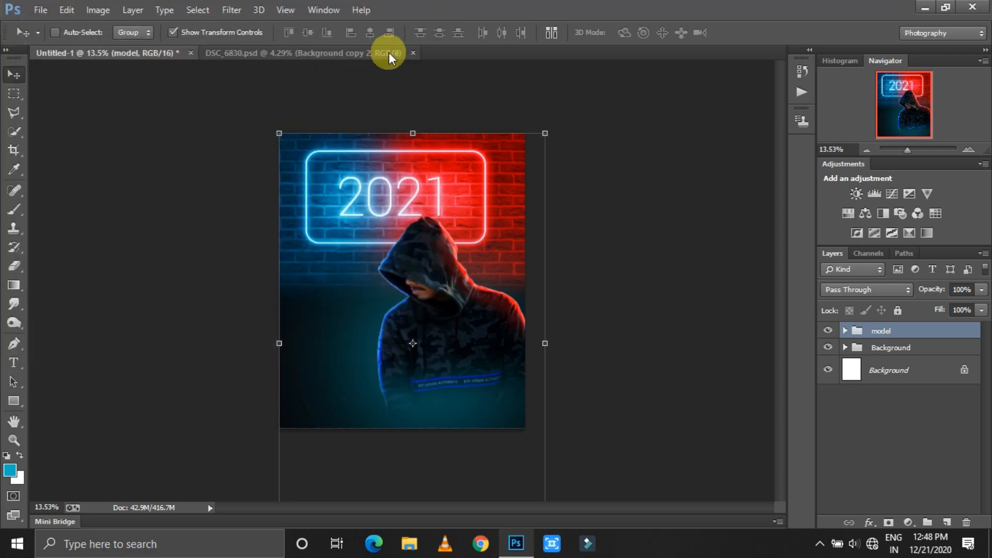
left_click(40, 9)
left_click(54, 44)
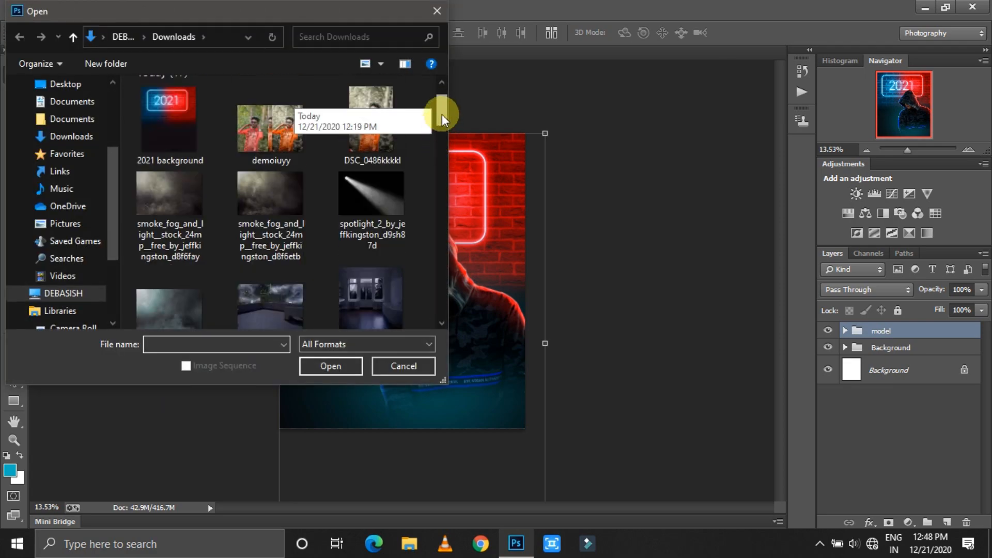
mouse_move(441, 114)
left_mouse_down()
mouse_move(458, 314)
mouse_move(447, 124)
left_mouse_up()
left_click(162, 177)
left_click(309, 364)
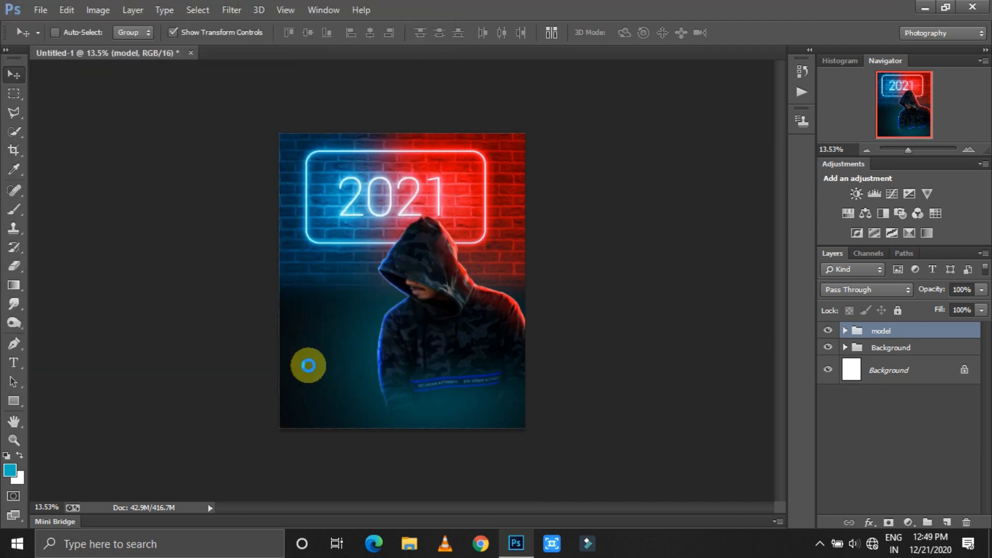
left_click_drag(432, 392, 420, 358)
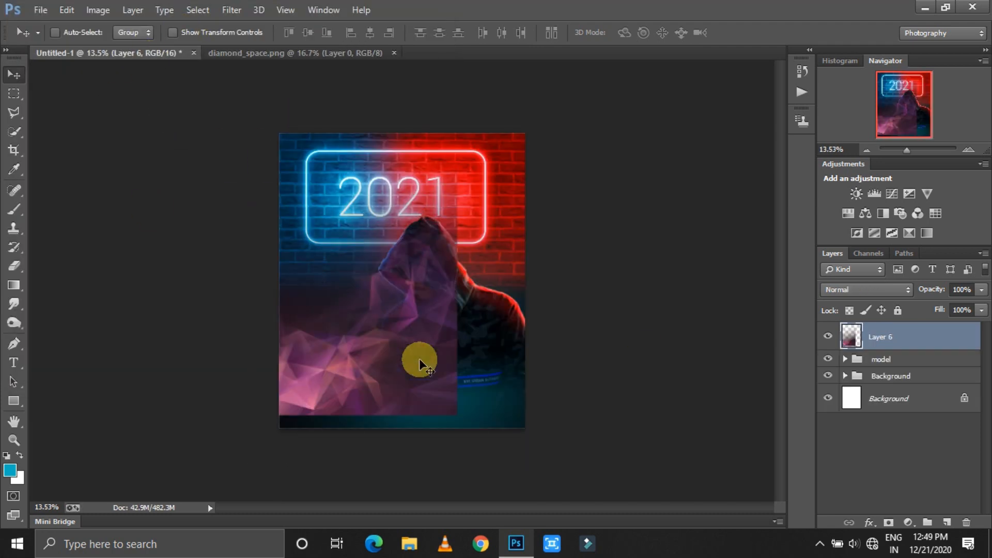
Step: Move the diamond texture layer into the Background group, directly above Color Fill 1
left_click_drag(885, 337, 883, 359)
left_click(845, 331)
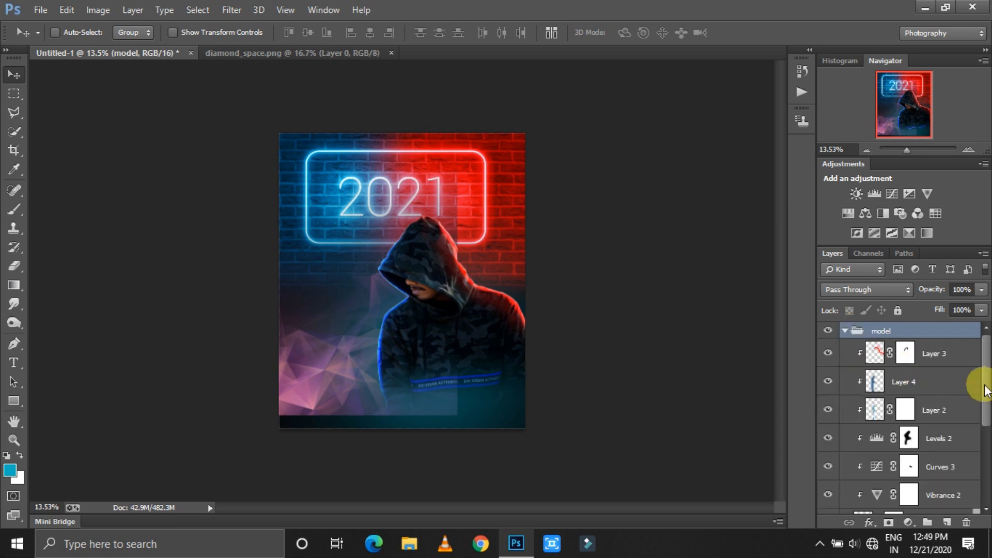
left_click_drag(983, 389, 983, 468)
left_click(900, 461)
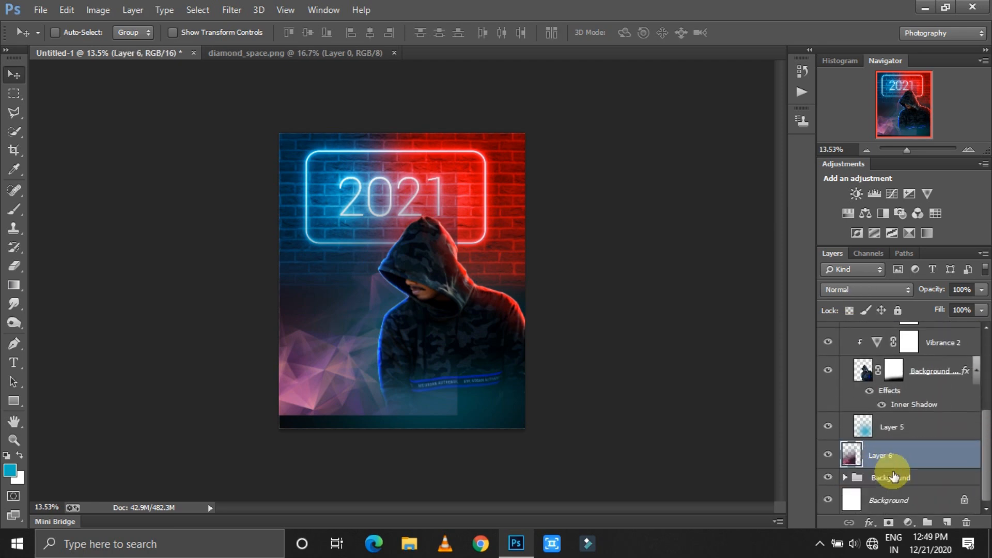
key("Delete")
left_click(845, 477)
scroll(884, 360, "up", 3)
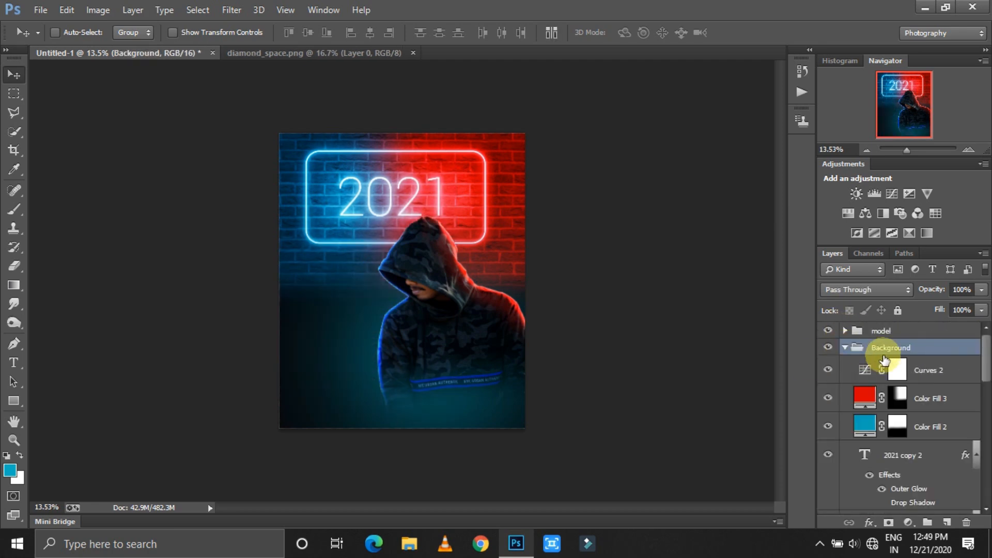
scroll(886, 465, "down", 5)
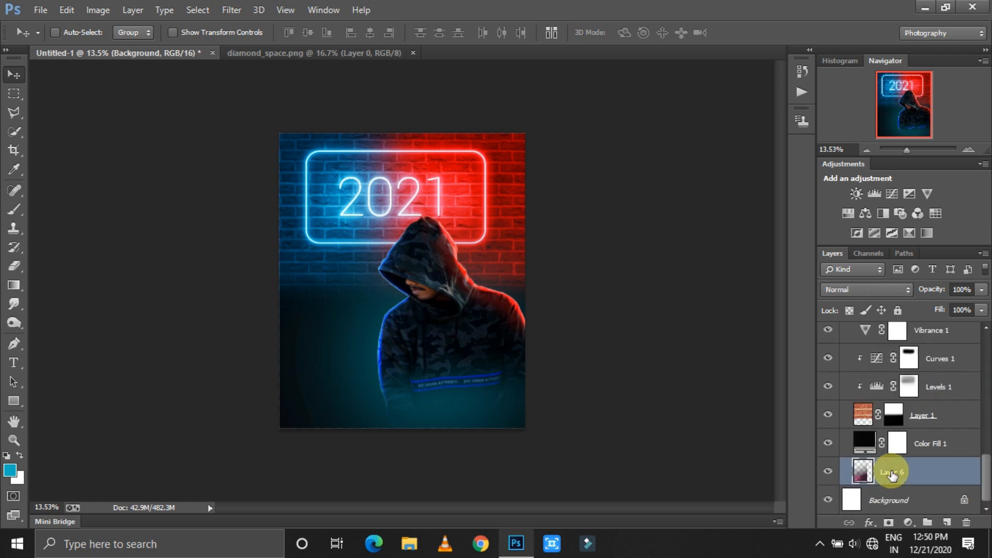
key("ctrl+z")
Step: Show the transform controls and fit the diamond texture to the poster's full width and lower edge
left_click_drag(374, 378, 420, 394)
left_click(172, 32)
mouse_move(513, 376)
left_mouse_down()
mouse_move(536, 377)
mouse_move(526, 376)
left_mouse_up()
left_click_drag(438, 350, 451, 350)
left_click_drag(538, 356, 524, 356)
left_click_drag(417, 441, 405, 428)
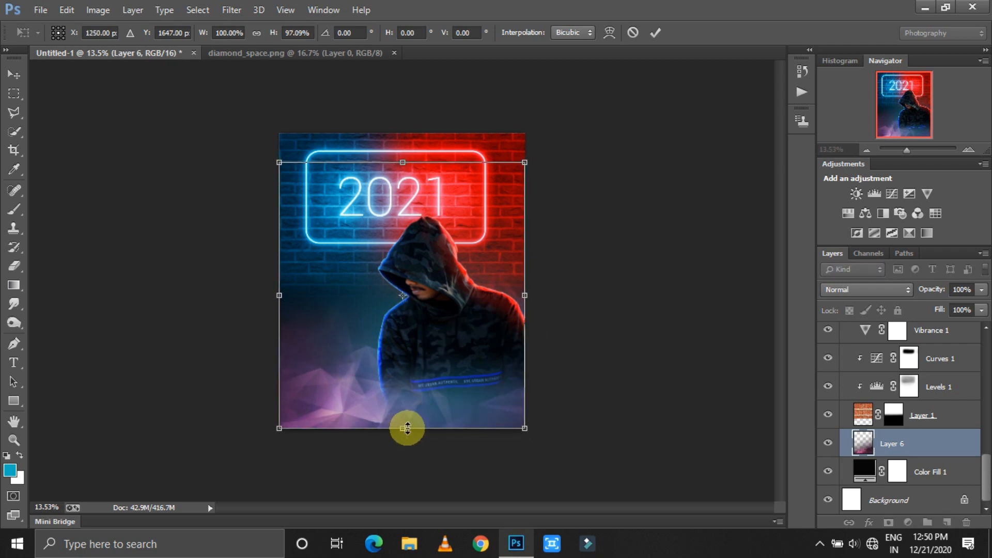
left_click(655, 32)
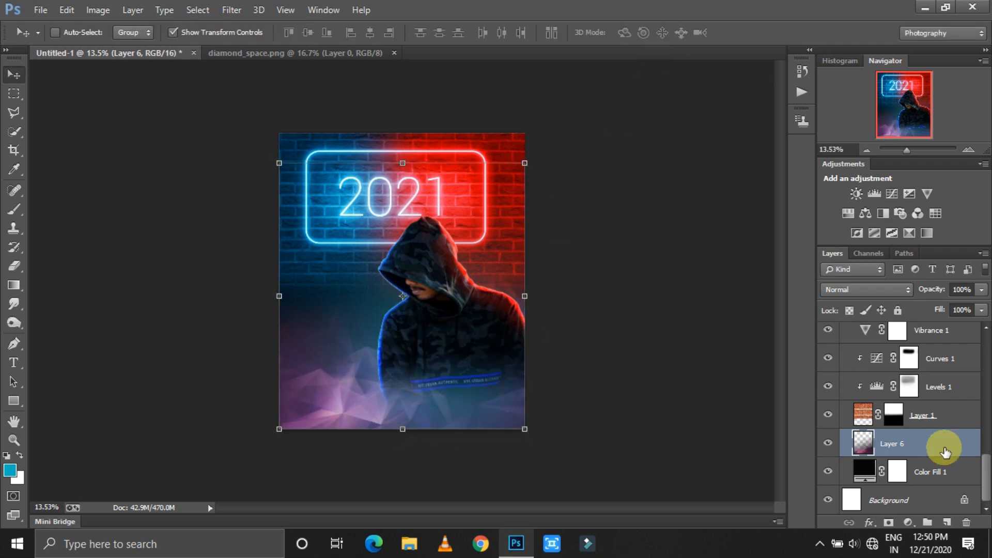
Step: Tint the texture blue by painting white on the Color Fill 2 layer mask across the lower area with a large soft brush
left_click_drag(987, 471, 986, 359)
left_click(897, 396)
left_click(14, 210)
left_click(20, 455)
left_click(284, 437)
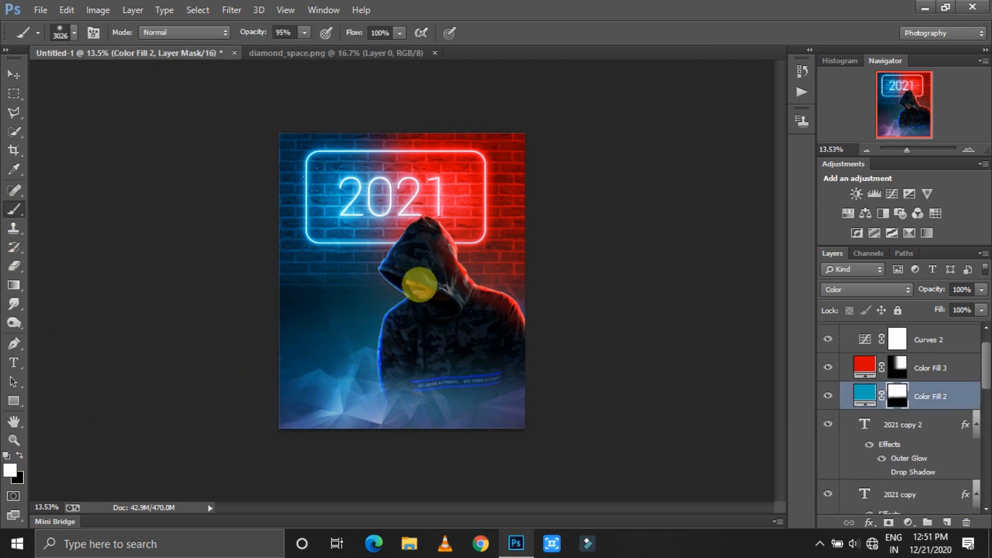
right_click(425, 283)
left_click(570, 319)
Step: Tint the texture's right side red by painting white on the Color Fill 3 mask with a 2237 px brush, raising brush opacity to 100%
left_click(897, 367)
left_click(565, 367)
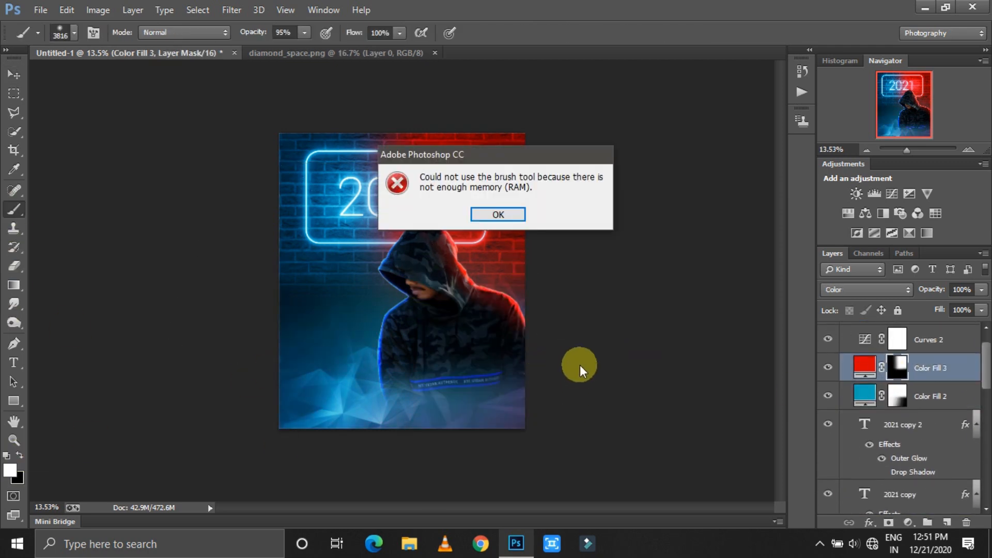
left_click(498, 214)
right_click(510, 272)
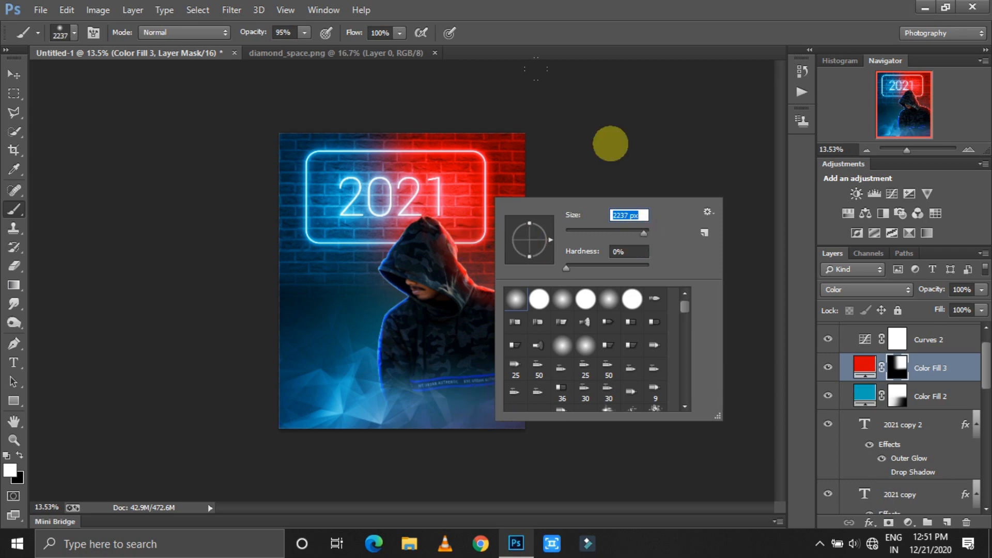
left_click(611, 144)
left_click(482, 398)
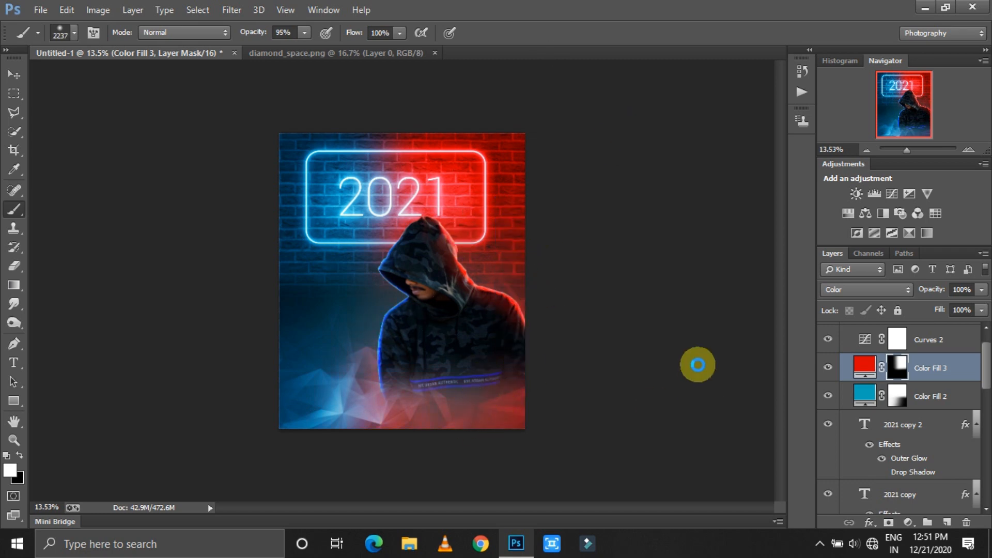
left_click_drag(303, 35, 401, 139)
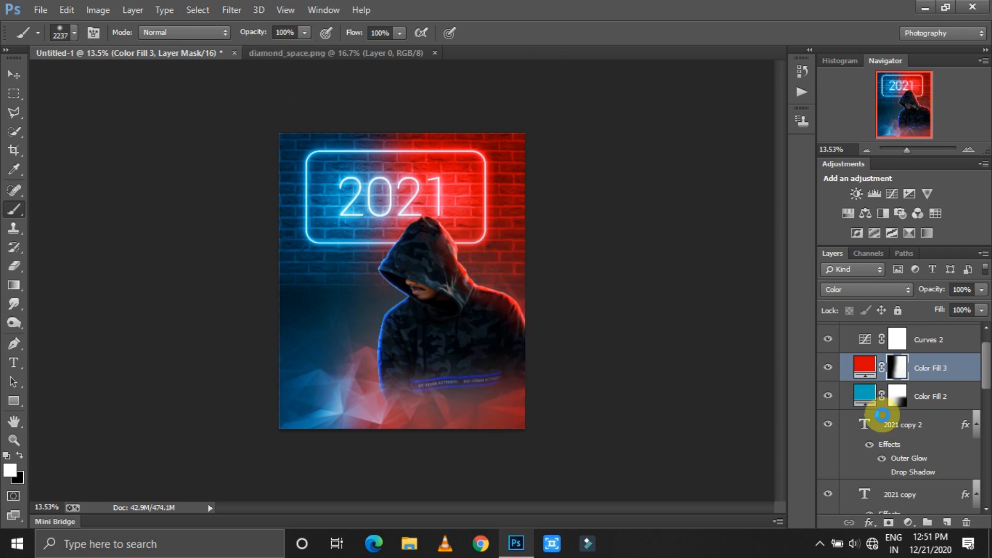
Step: Select the Color Fill 2 layer mask and enlarge it with Free Transform so it extends beyond the poster's edges
left_click(899, 401)
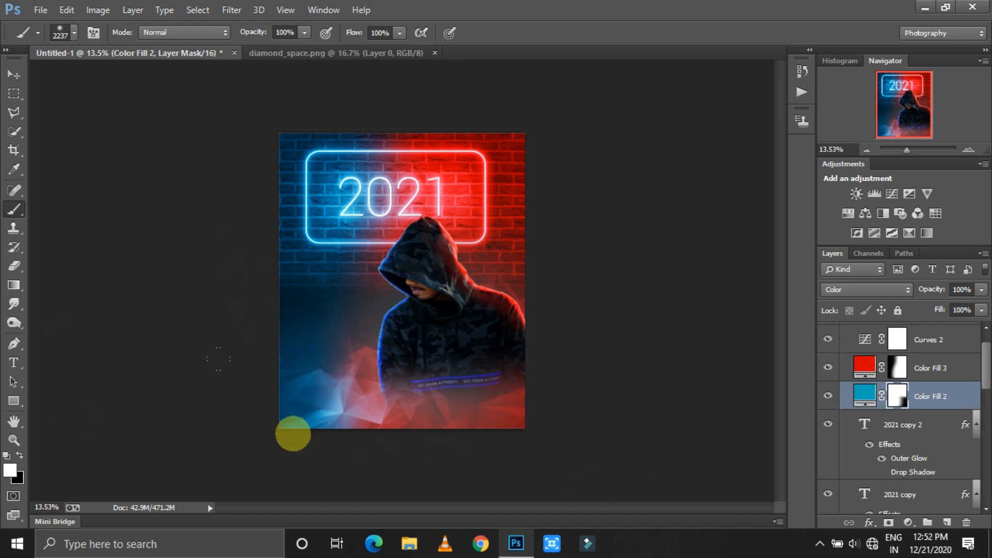
left_click(13, 75)
key("ctrl+t")
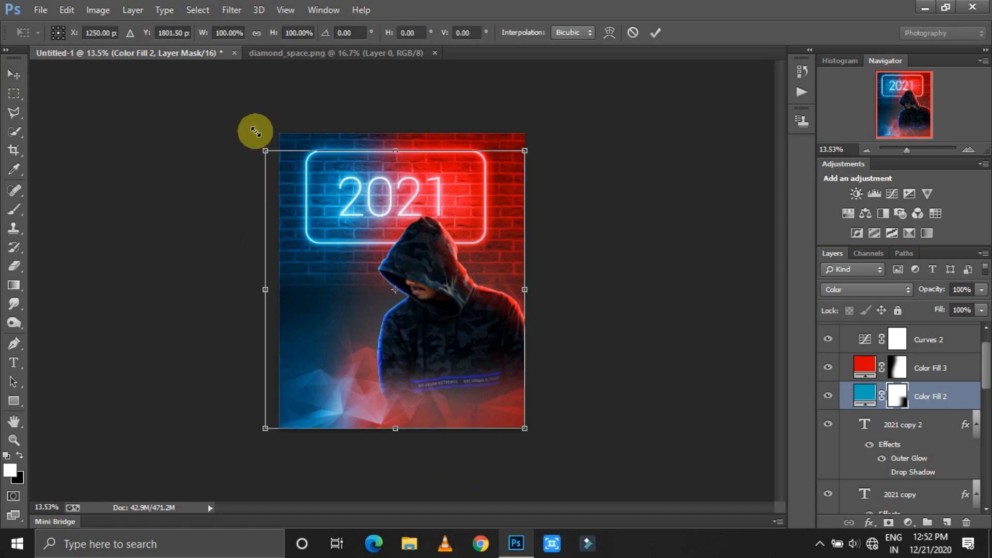
left_click_drag(494, 369, 546, 442)
left_click(656, 32)
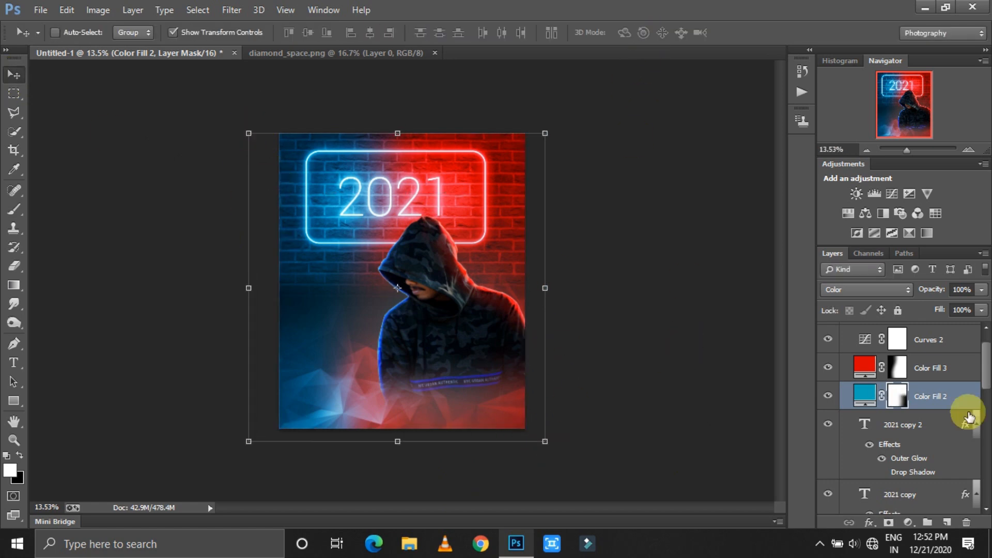
Step: Paint black on the Color Fill 3 mask over the lower-left texture to remove the red there
left_click(897, 368)
key("x")
key("b")
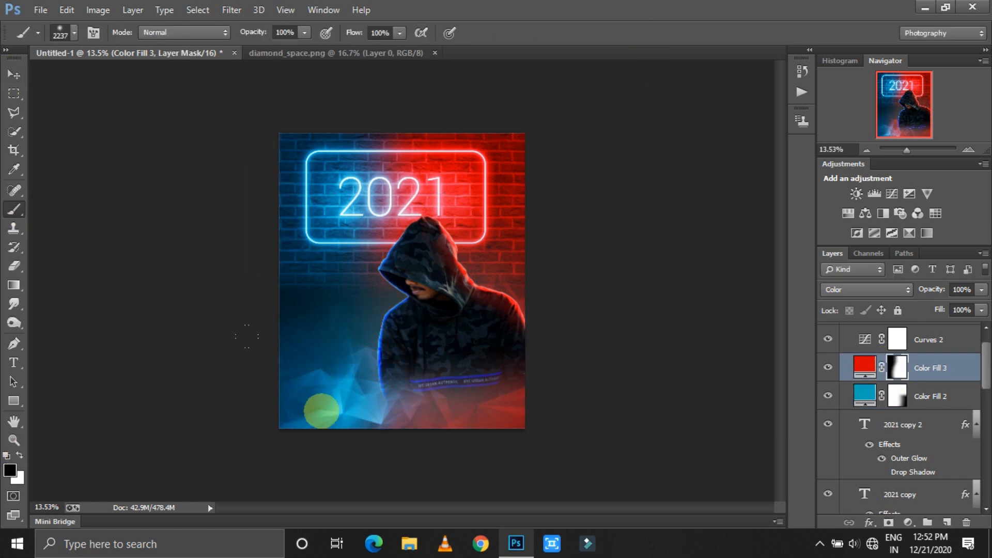
left_click(14, 75)
Step: Collapse the Background group, select the model group, and set the Type tool's font to Nexa Light
left_click(898, 340)
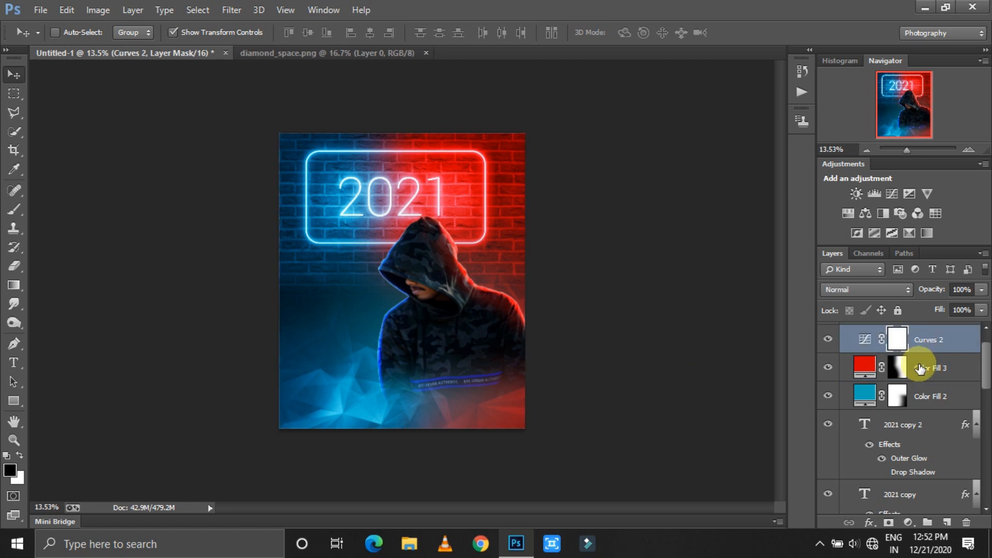
scroll(988, 350, "up", 2)
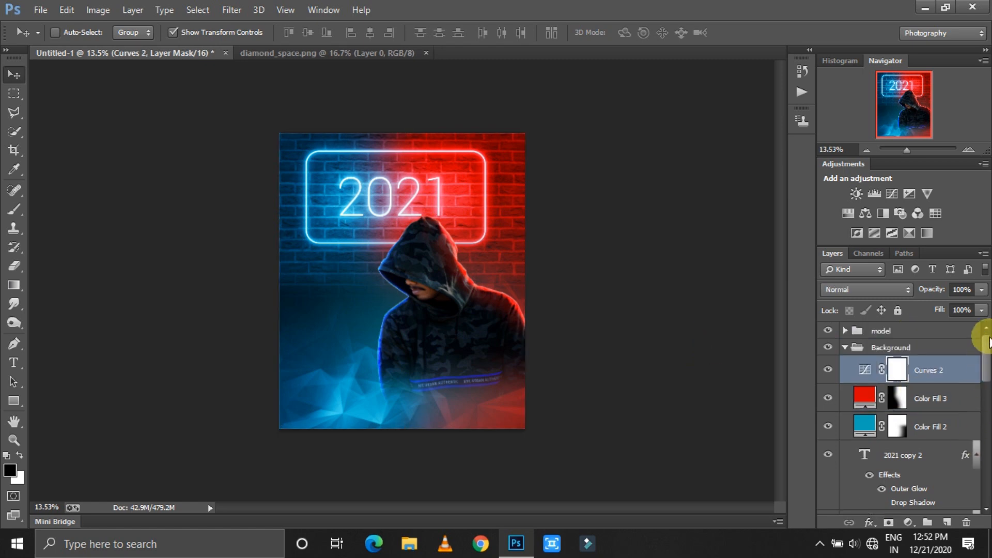
left_click(845, 348)
left_click(892, 331)
key("t")
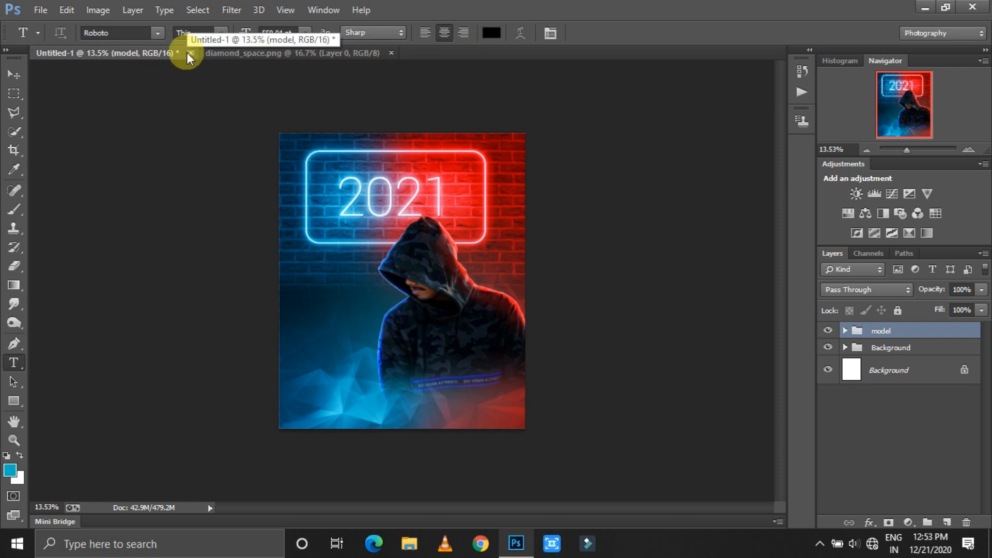
left_click(158, 33)
left_click_drag(333, 443, 334, 438)
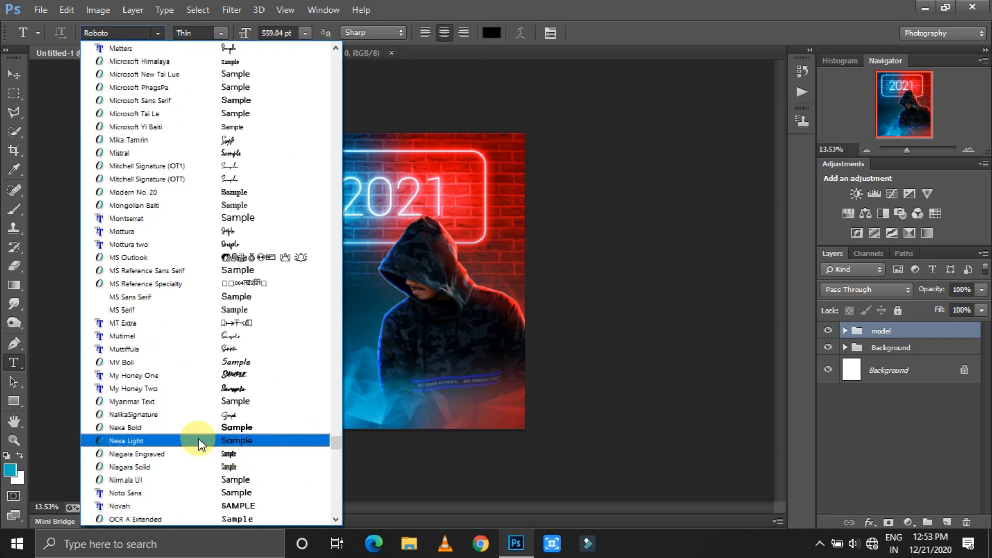
left_click(198, 438)
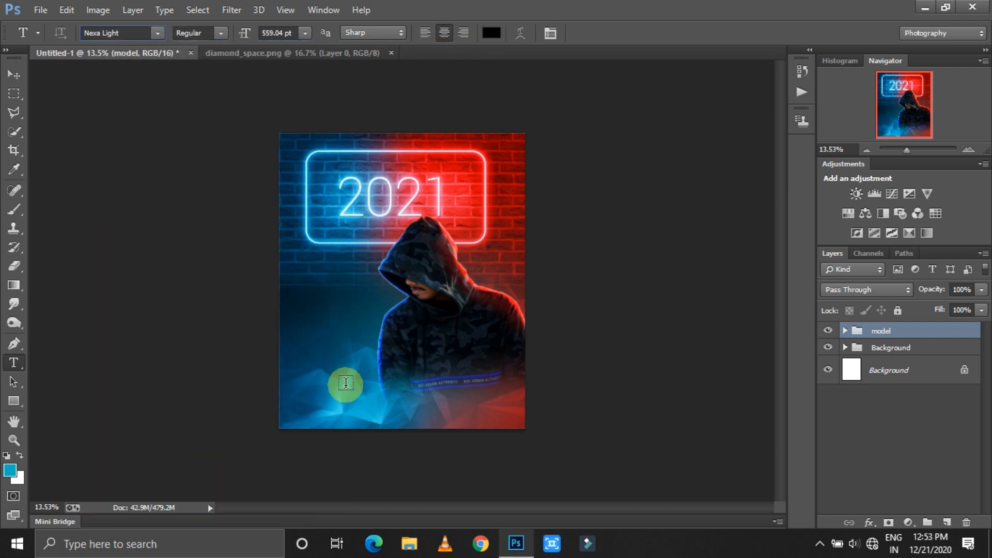
Step: Add a white text layer reading "HAPPY NEW YEAR" across the upper part of the poster
left_click(338, 149)
type("H")
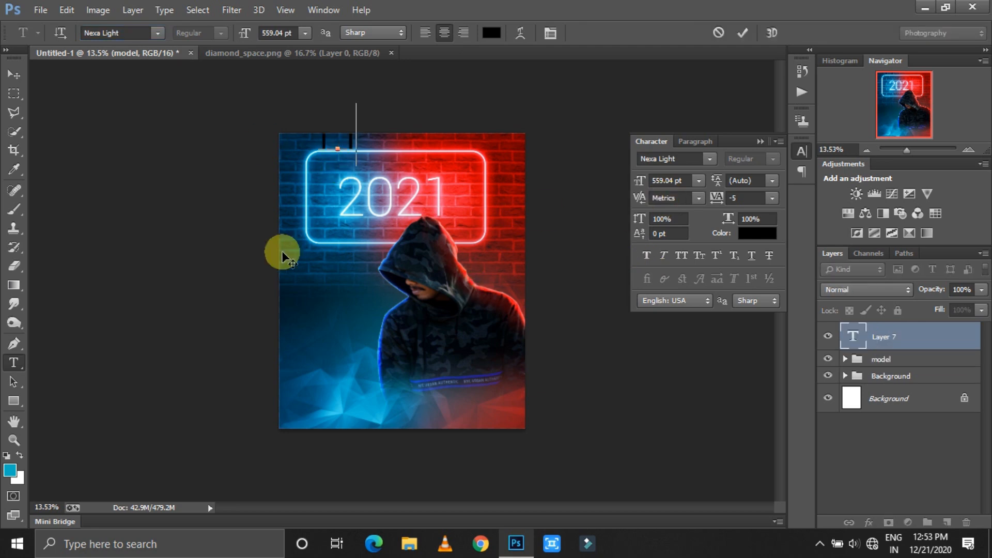
key("BackSpace")
left_click(491, 32)
left_click(563, 163)
left_click(879, 154)
type("HAPPY NEW")
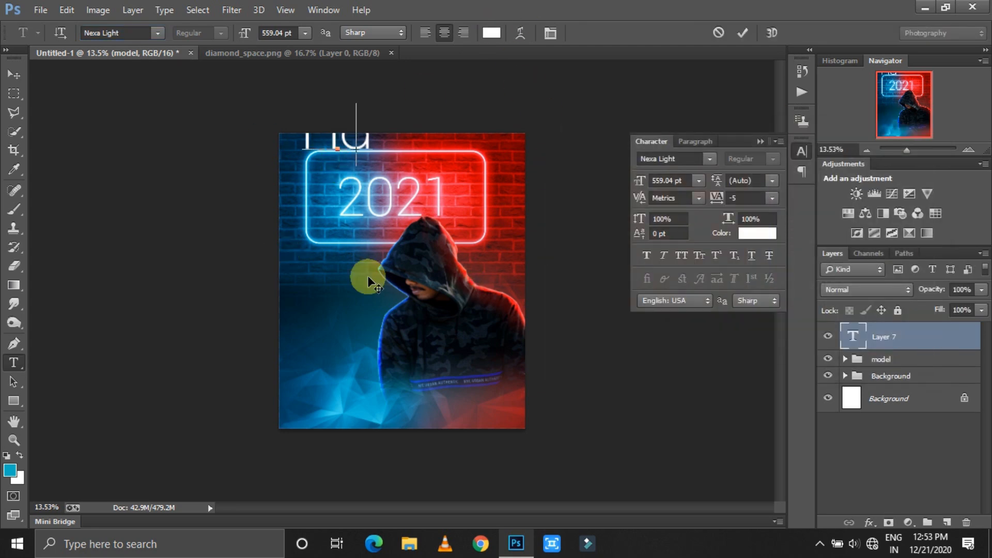
type(" YEAR")
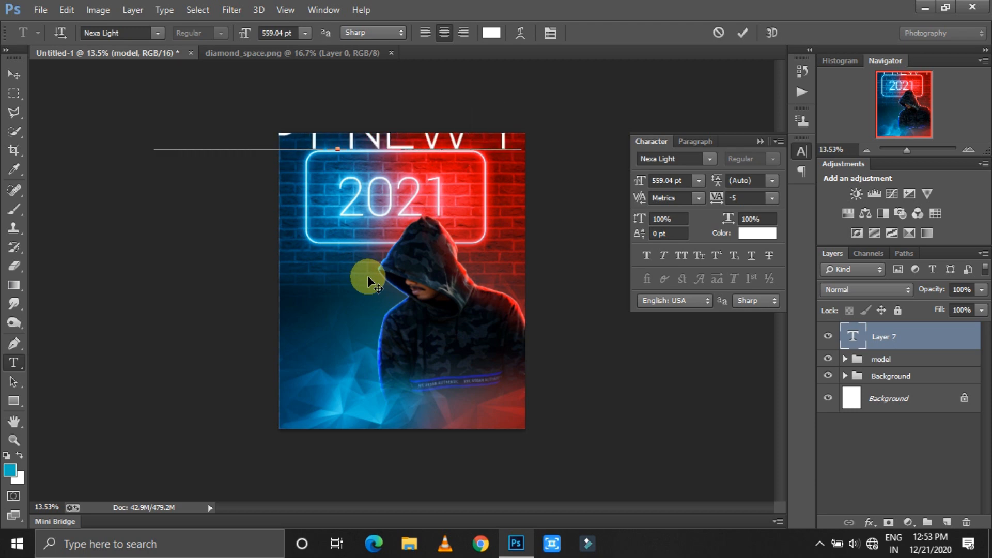
left_click(306, 33)
left_click(289, 249)
left_click(742, 33)
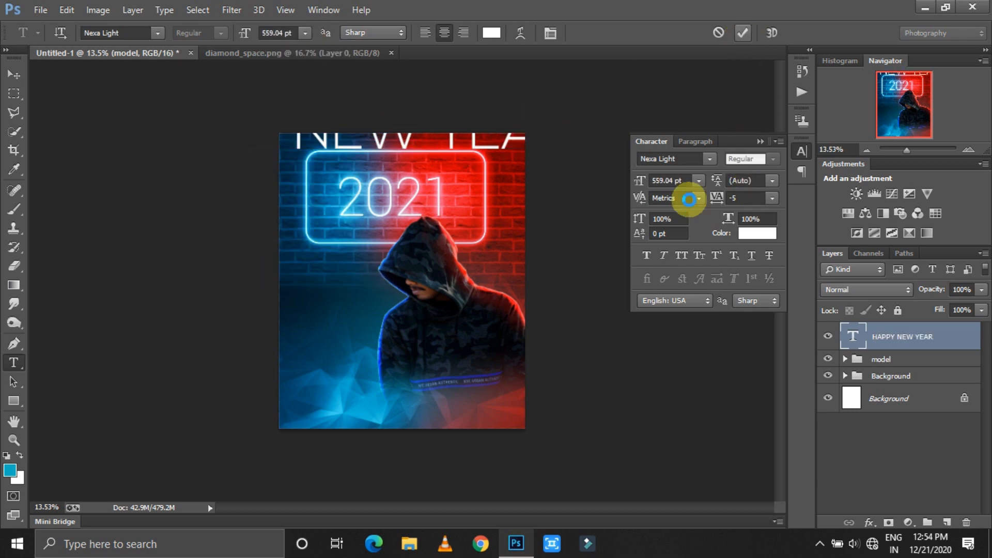
Step: Reduce the font size of the HAPPY NEW YEAR text so the whole line fits on the poster
left_click(11, 76)
left_click_drag(418, 170, 416, 183)
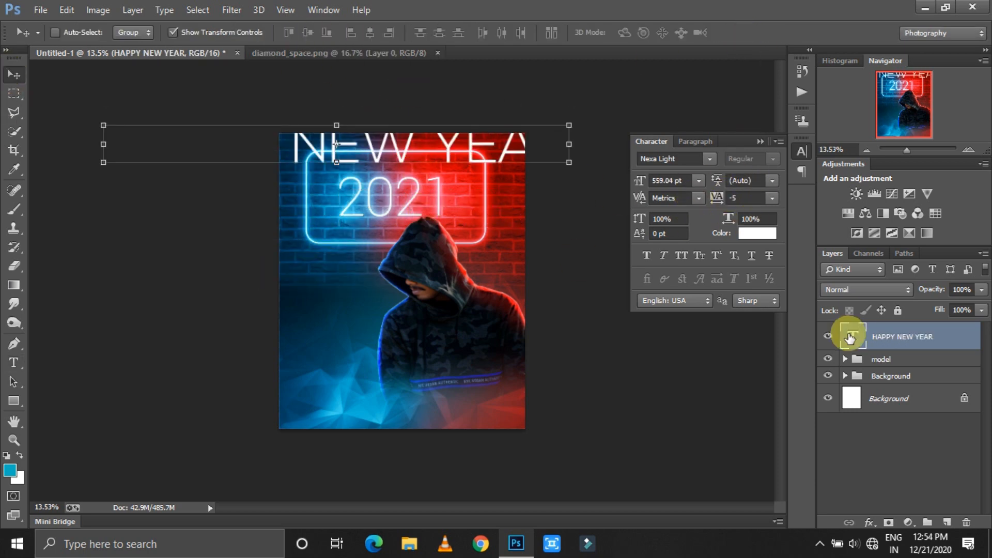
double_click(849, 335)
left_click(306, 32)
left_click(299, 181)
left_click(802, 151)
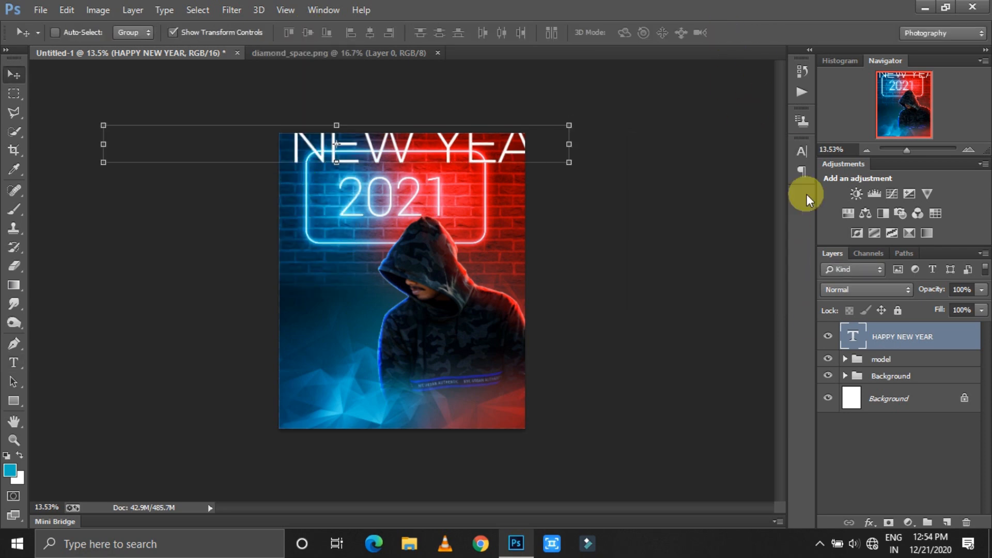
double_click(852, 336)
left_click(306, 33)
left_click(294, 247)
left_click(305, 33)
left_click(296, 279)
left_click(13, 74)
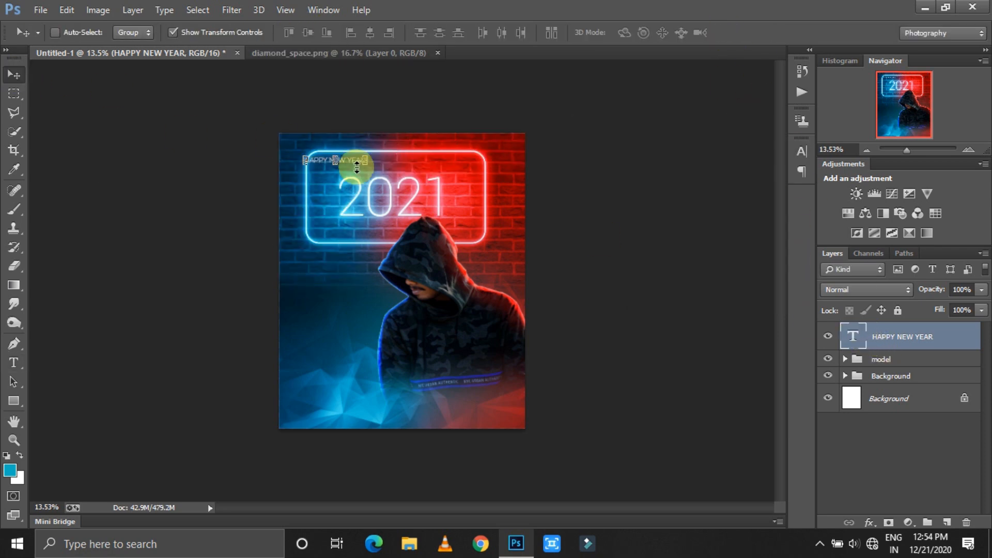
Step: Position the greeting just above the neon frame's upper-left part and enlarge it slightly
left_click_drag(347, 160, 363, 142)
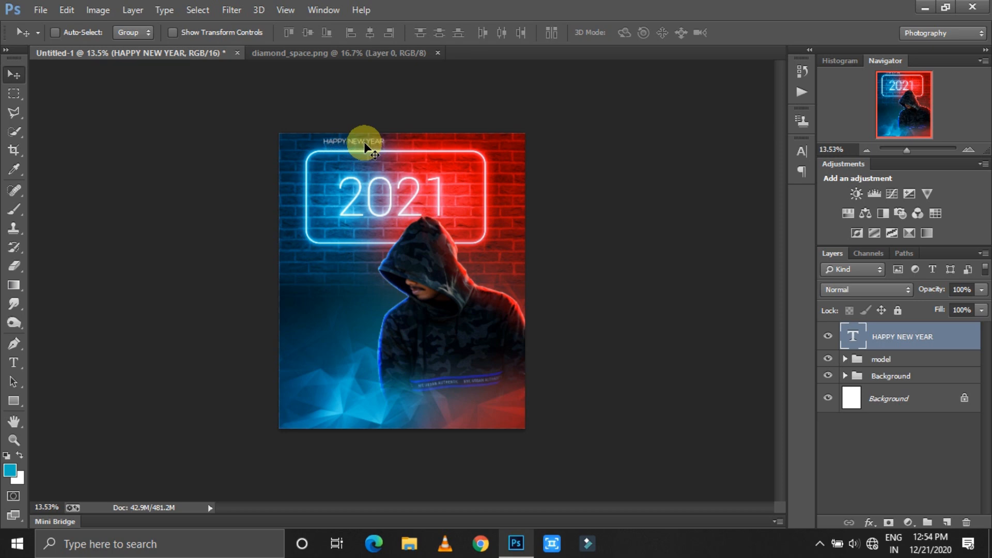
double_click(364, 141)
left_click(14, 75)
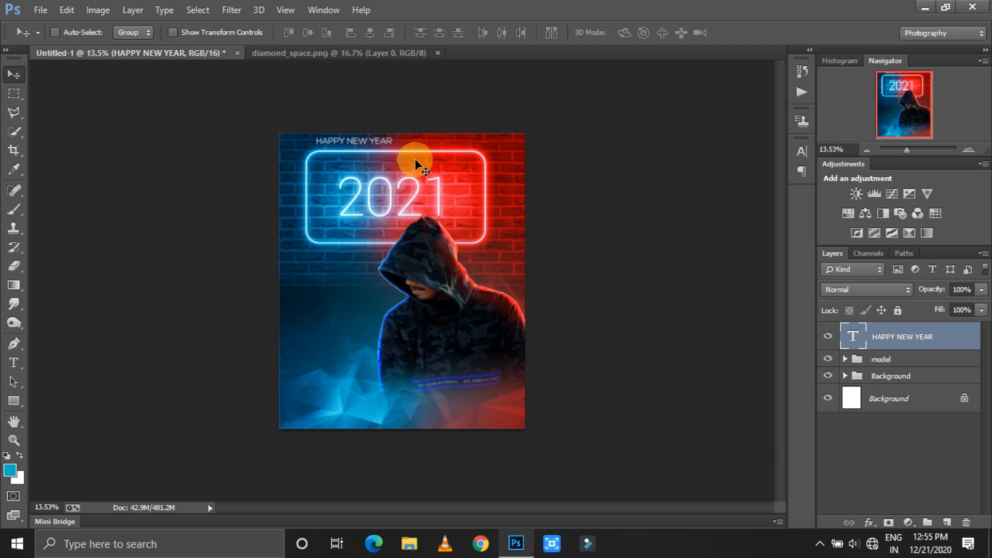
Step: Give the HAPPY NEW YEAR layer an Outer Glow in light blue sampled from the neon 2021
right_click(879, 337)
left_click(645, 96)
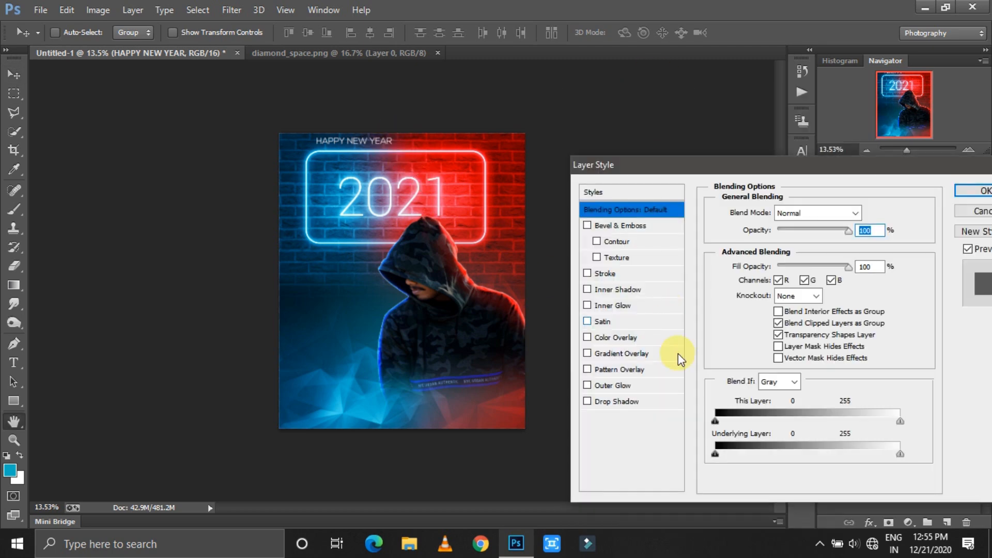
left_click(587, 386)
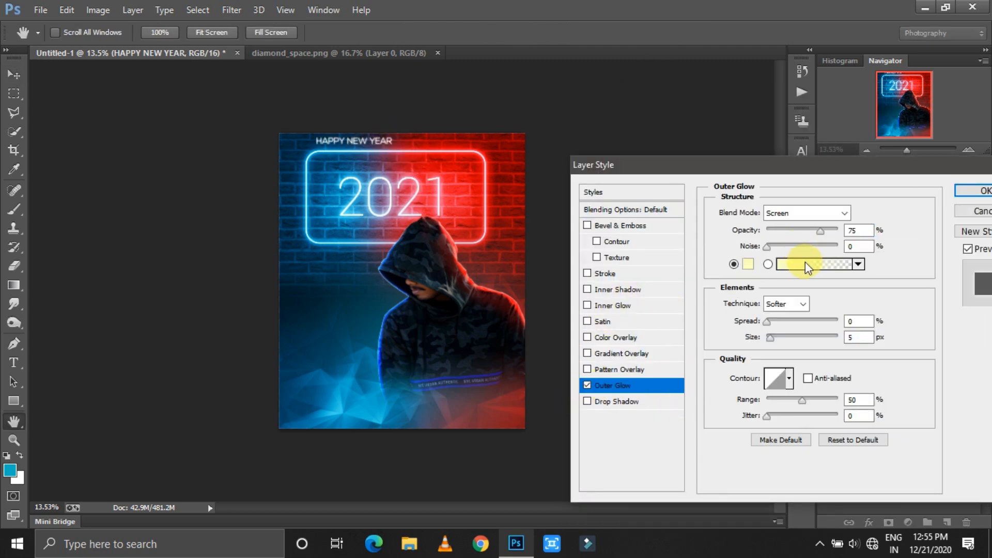
left_click(748, 264)
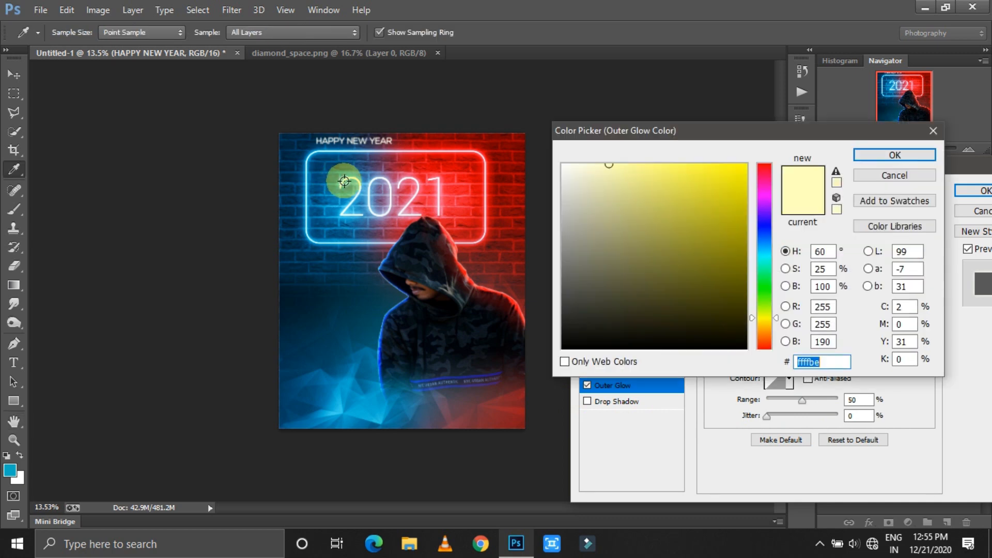
left_click(341, 177)
key("Return")
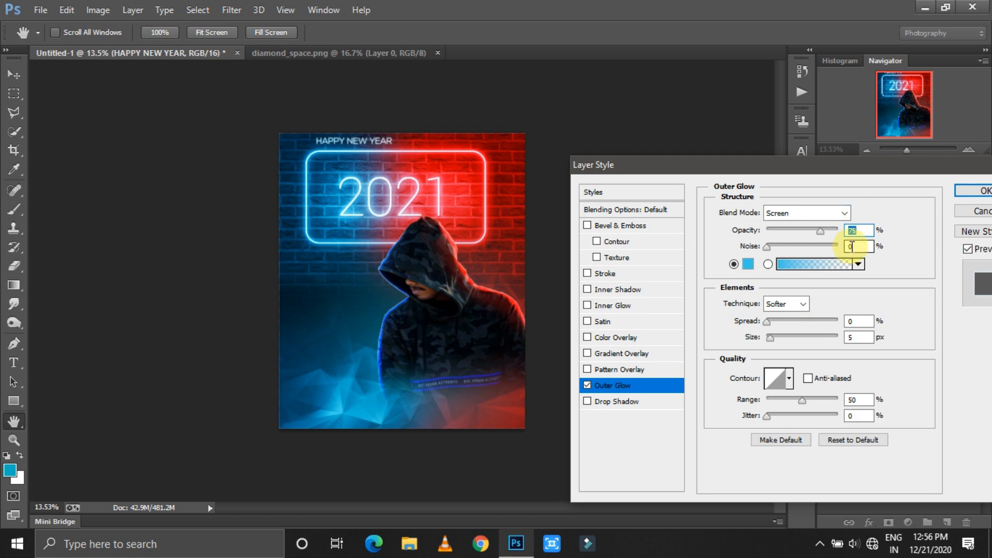
key("Return")
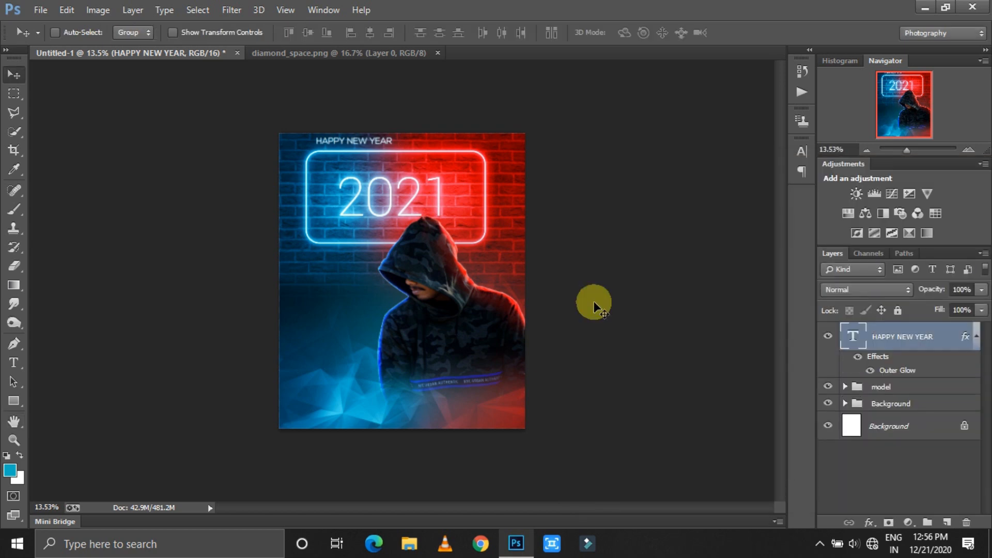
Step: Duplicate the HAPPY NEW YEAR layer and set the copy's Outer Glow size to 51 px
key("ctrl+j")
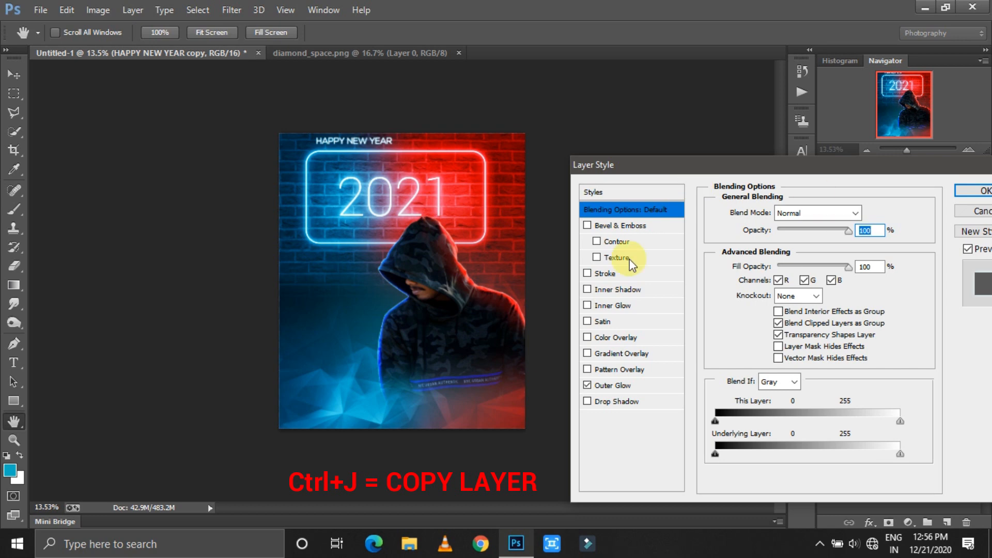
left_click(612, 385)
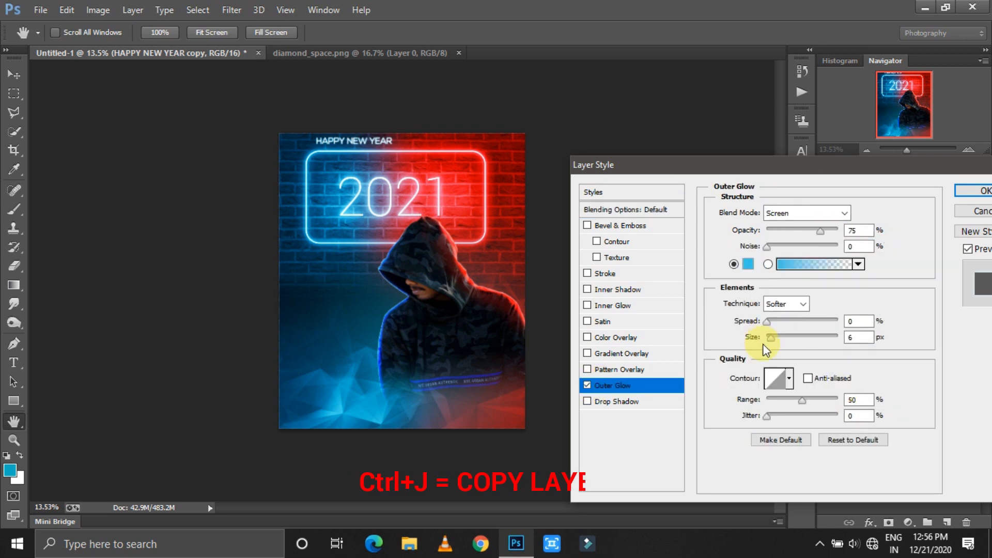
double_click(858, 337)
type("43")
left_click(805, 347)
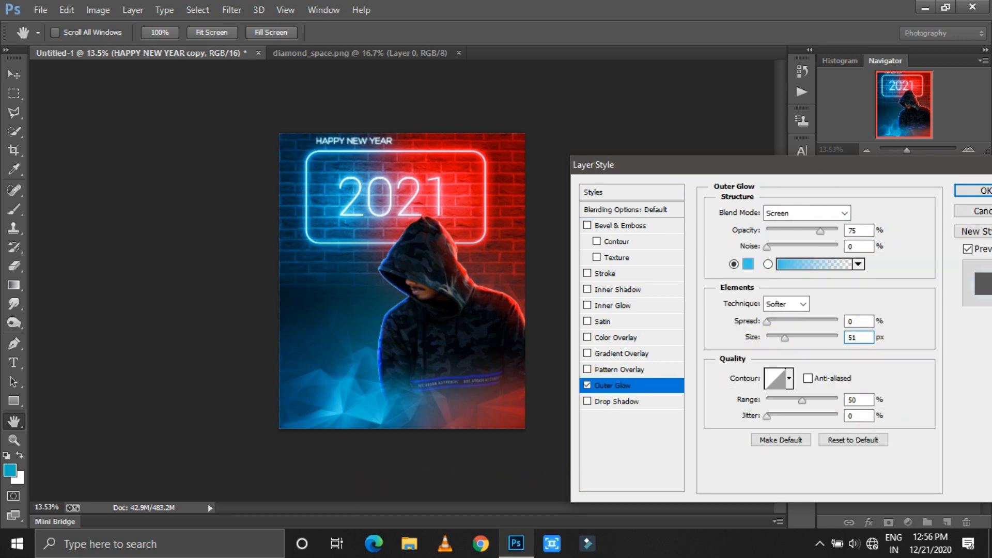
left_click(977, 191)
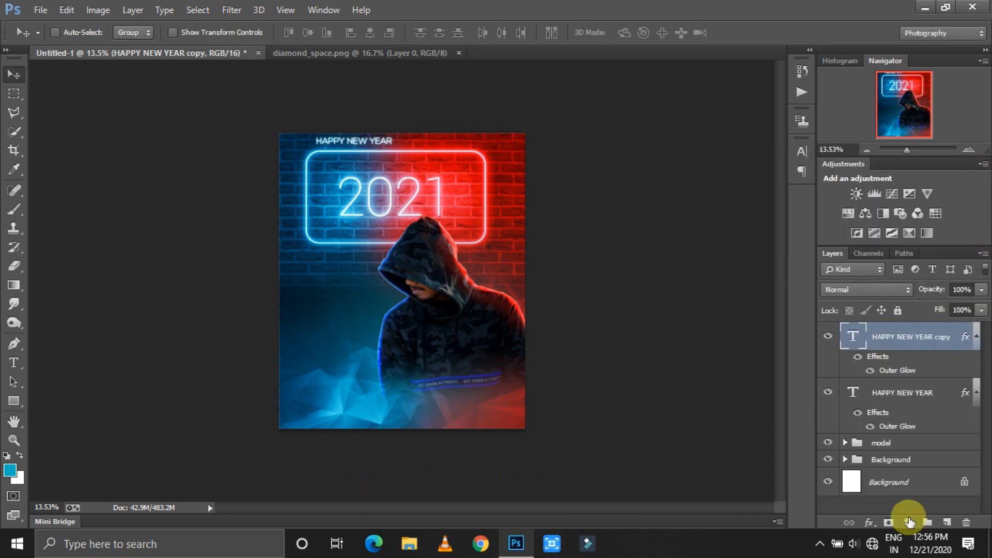
Step: Add a Color Lookup adjustment layer above the text using filmstock_50.3dl and set its opacity to 85%
left_click(935, 213)
left_click(699, 261)
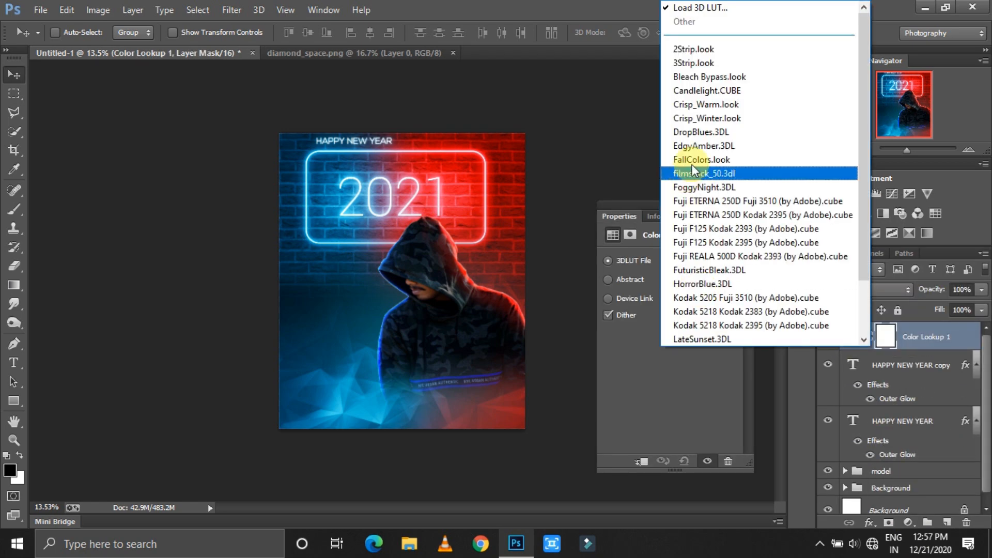
left_click(693, 164)
left_click(737, 205)
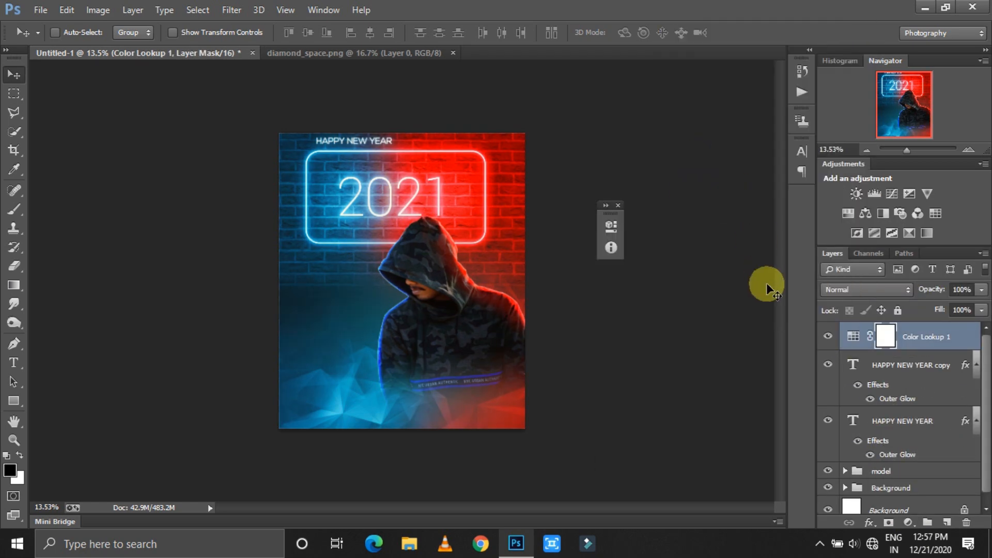
type("85")
key("Return")
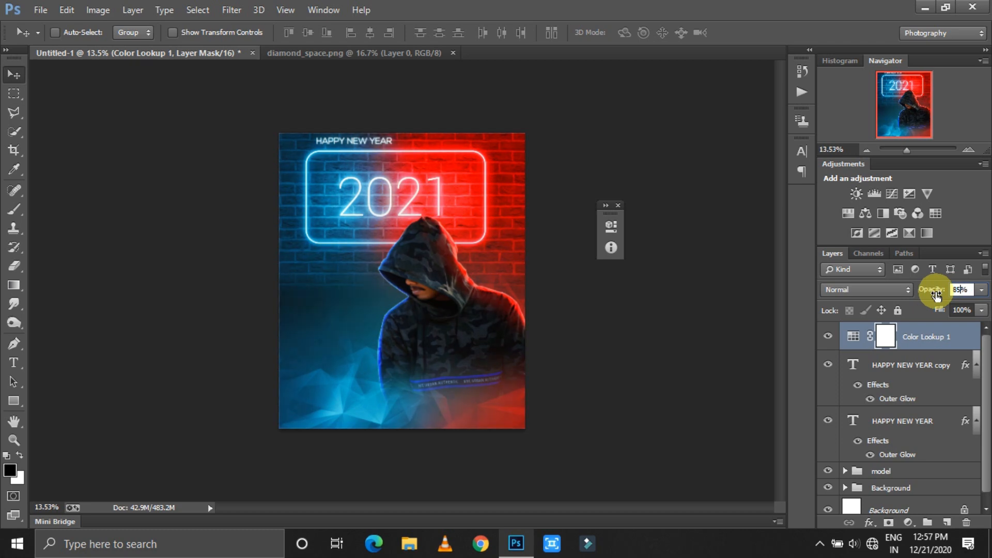
Step: Add a Curves adjustment layer and fine-tune its Blue and Red channels, placing a Red curve point at input 172
left_click(909, 528)
left_click(868, 297)
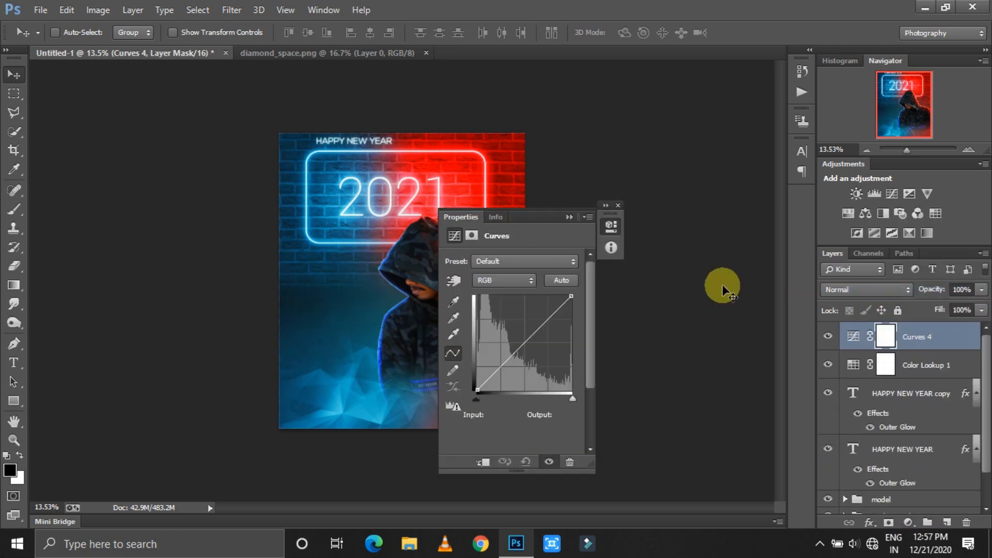
left_click_drag(530, 221, 691, 222)
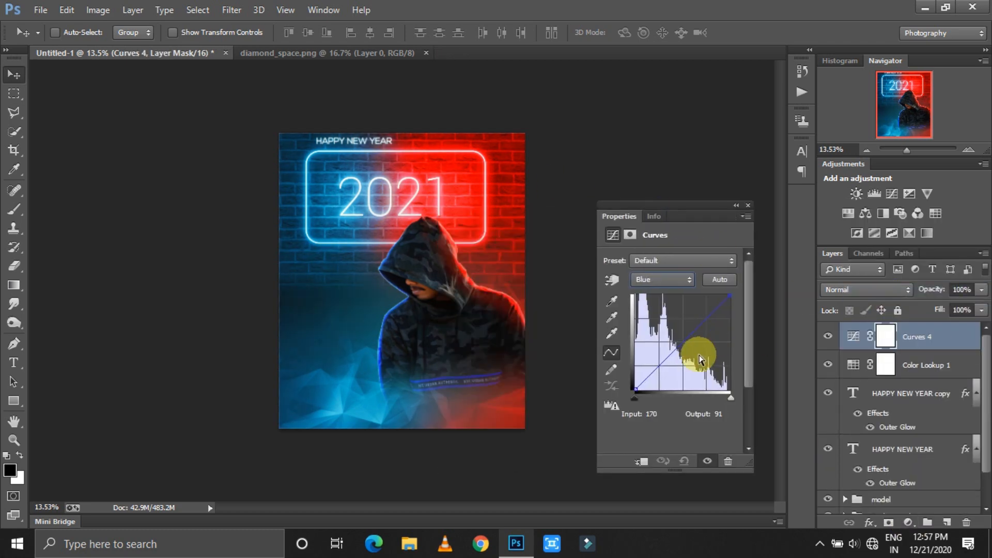
left_click(682, 339)
left_click(662, 307)
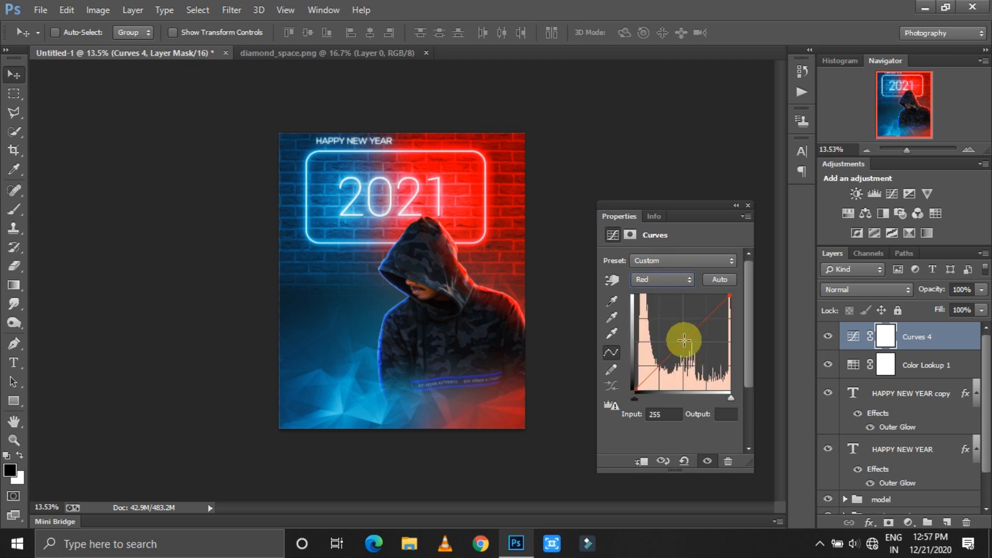
mouse_move(697, 327)
left_mouse_down()
mouse_move(709, 323)
mouse_move(699, 329)
left_mouse_up()
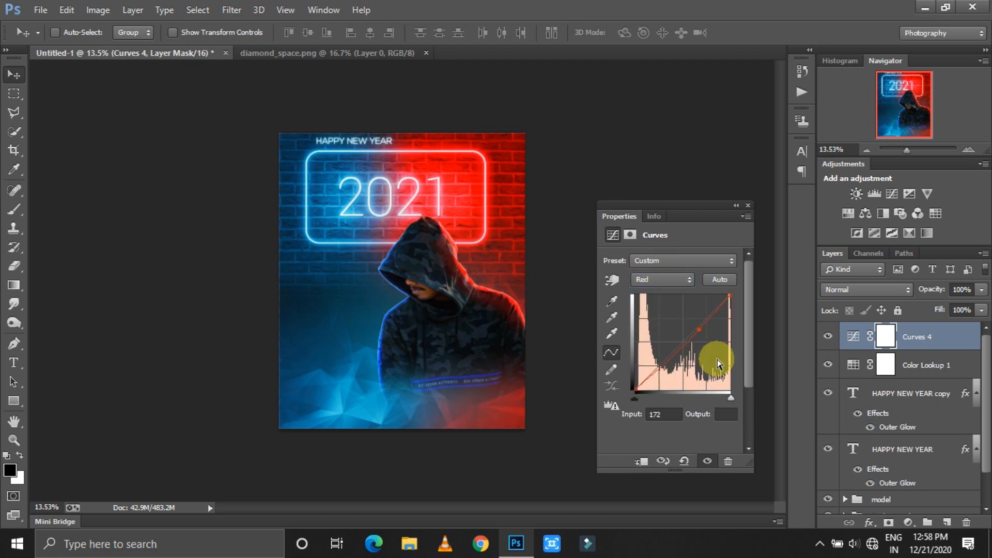
left_click(748, 205)
Step: Add a Photo Filter adjustment layer and set its color to 00a1b6
left_click(908, 522)
left_click(893, 397)
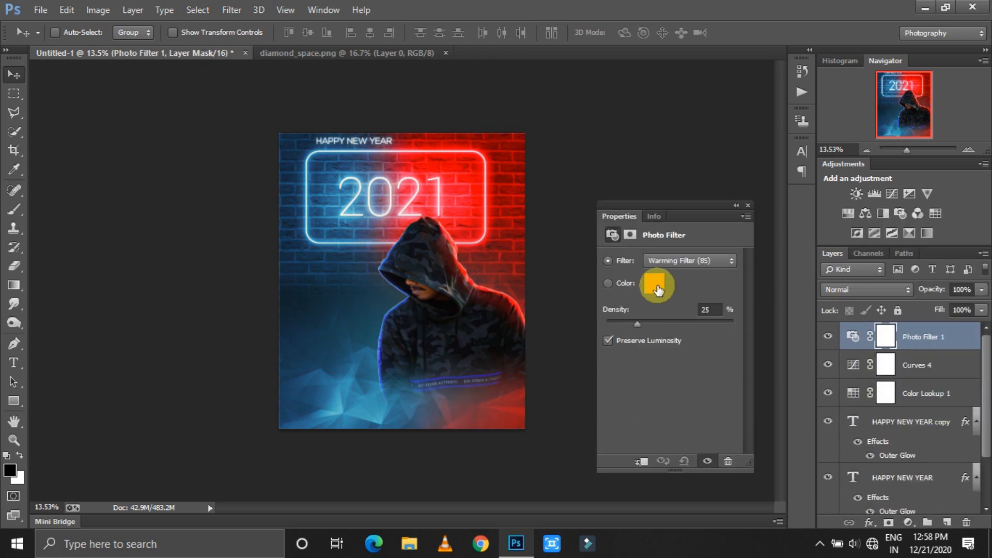
left_click(656, 286)
left_click(764, 254)
type("00a")
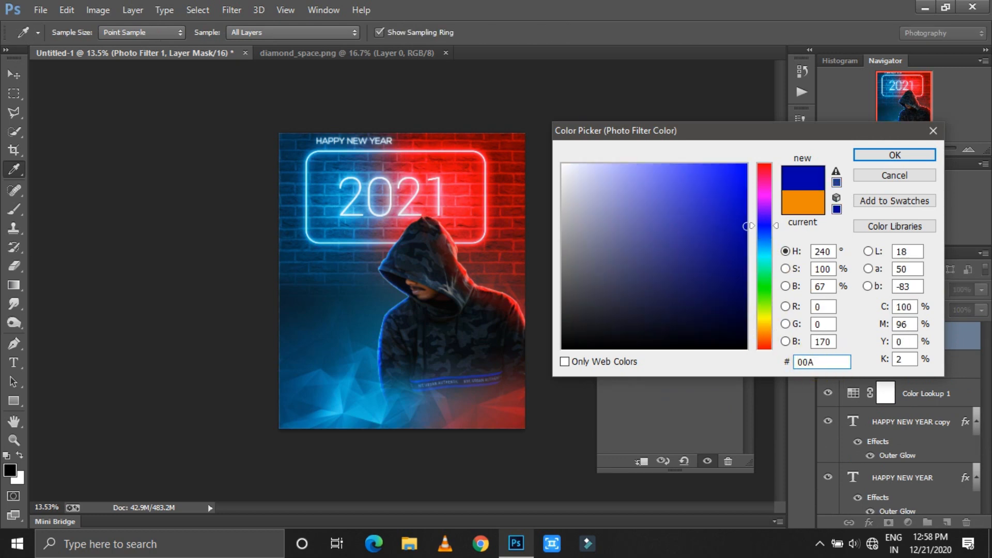
key("BackSpace")
type("a1b6")
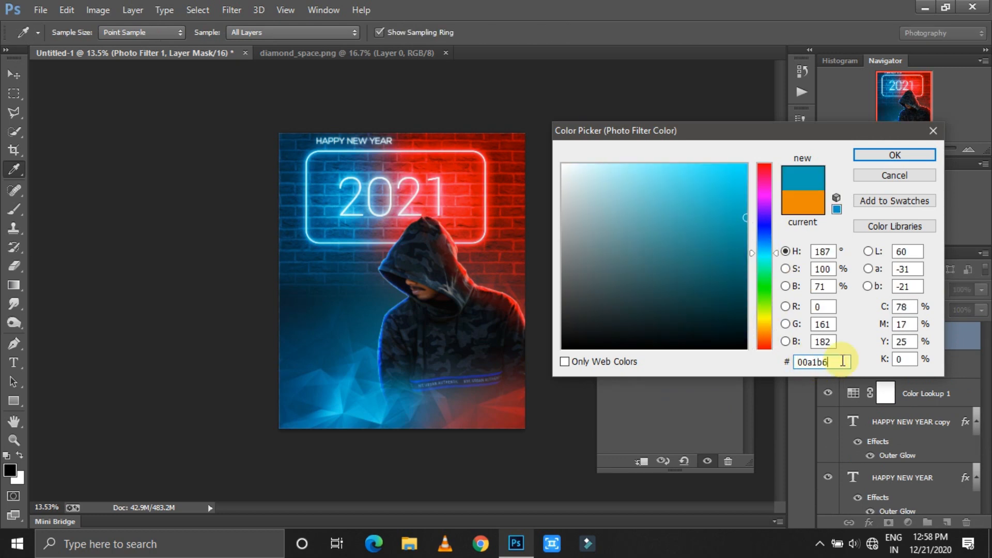
left_click(897, 158)
left_click(747, 205)
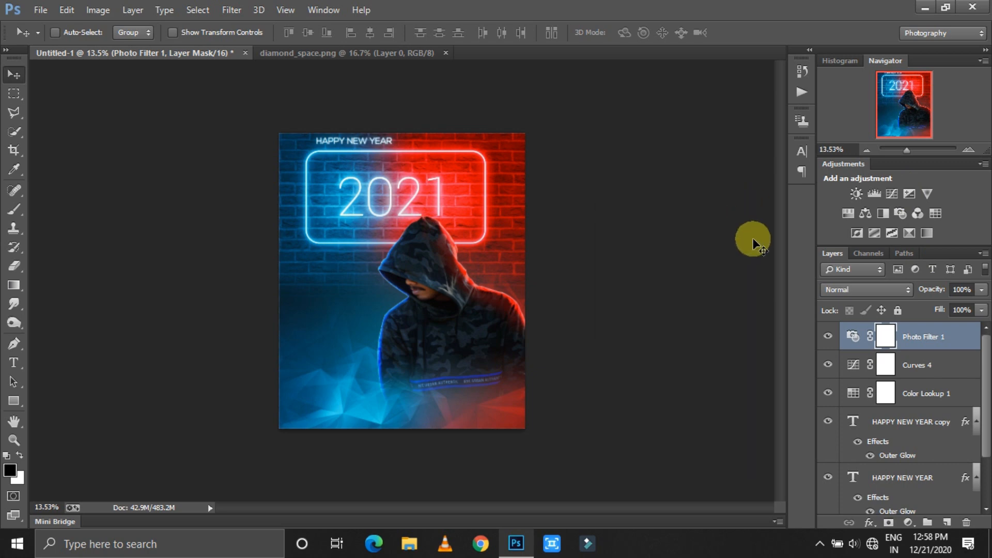
Step: Stamp all visible layers into a new merged layer at the top and open it in the Camera Raw Filter
left_click(928, 341)
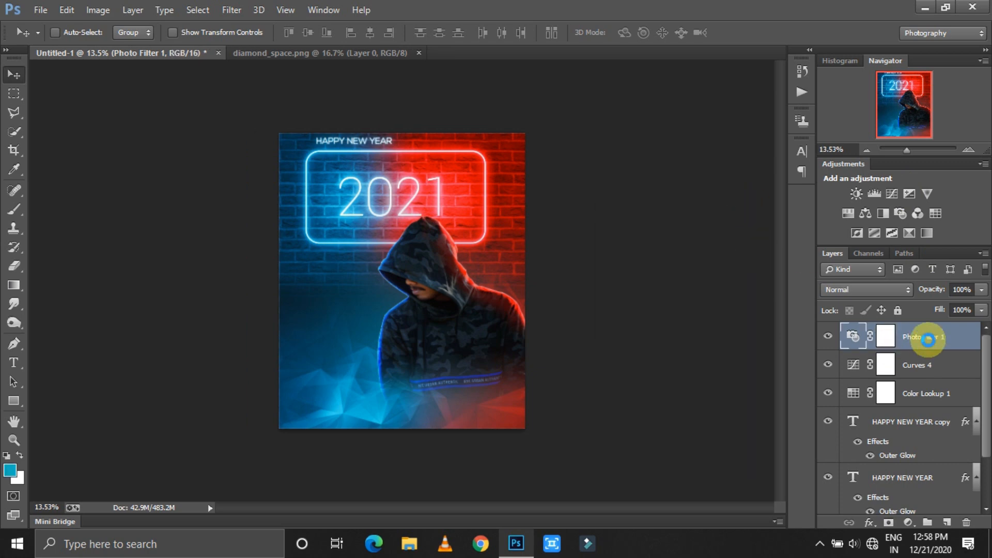
key("ctrl+shift+alt+e")
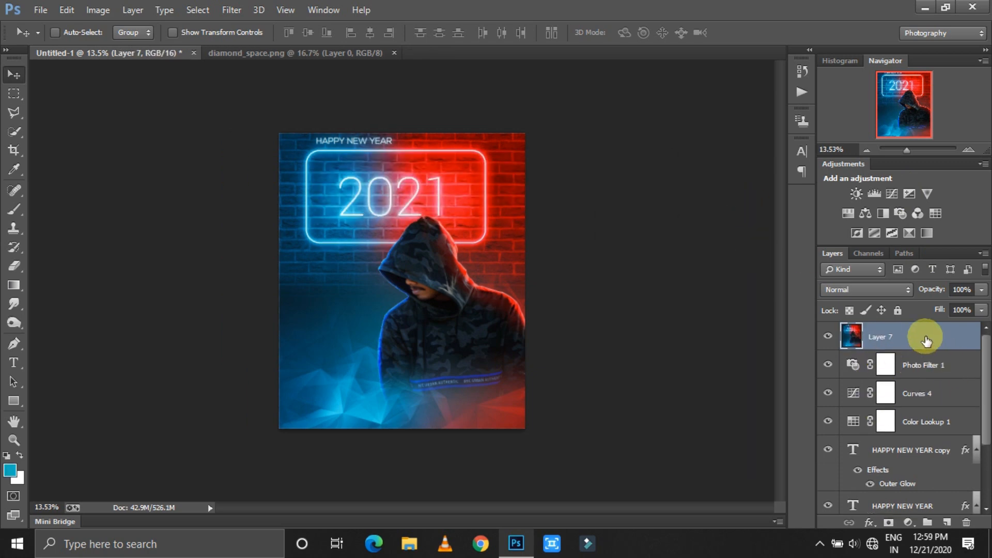
left_click(231, 9)
left_click(250, 94)
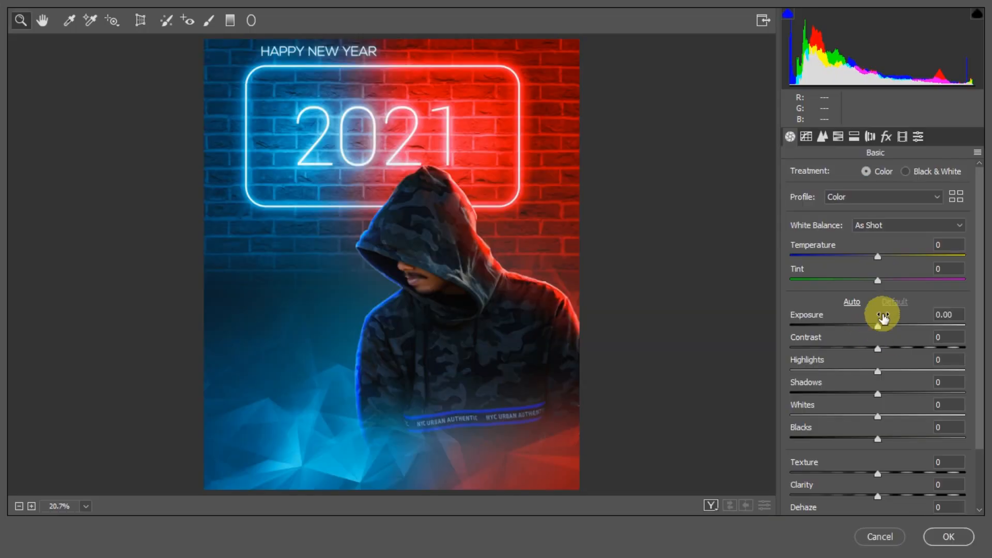
Step: Set the merged layer's white balance to Temperature -8 and Tint +4
left_click(949, 248)
type("-8")
left_click(937, 268)
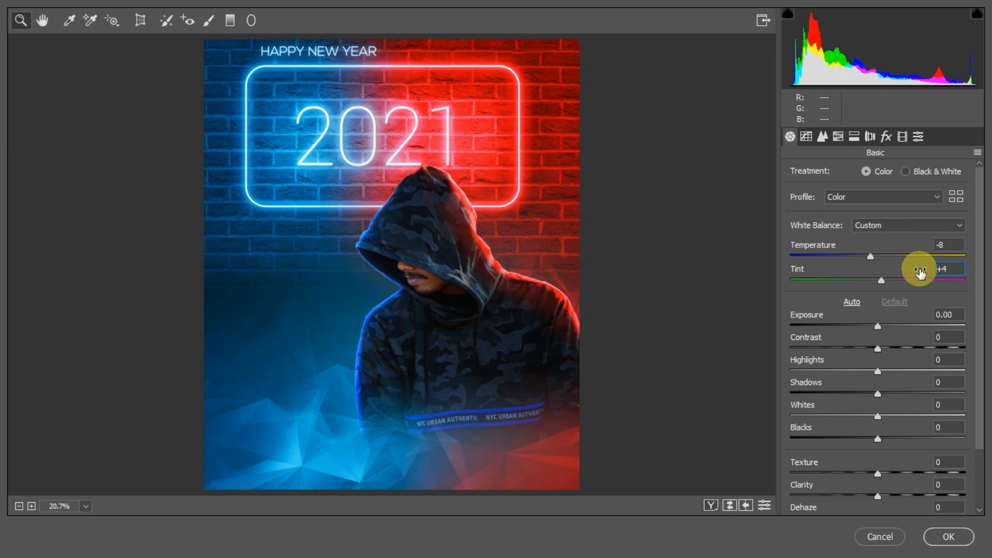
Step: Set Contrast to +6, Highlights to +9 and Clarity to +13 for the merged poster layer
left_click(948, 337)
type("6")
key("Tab")
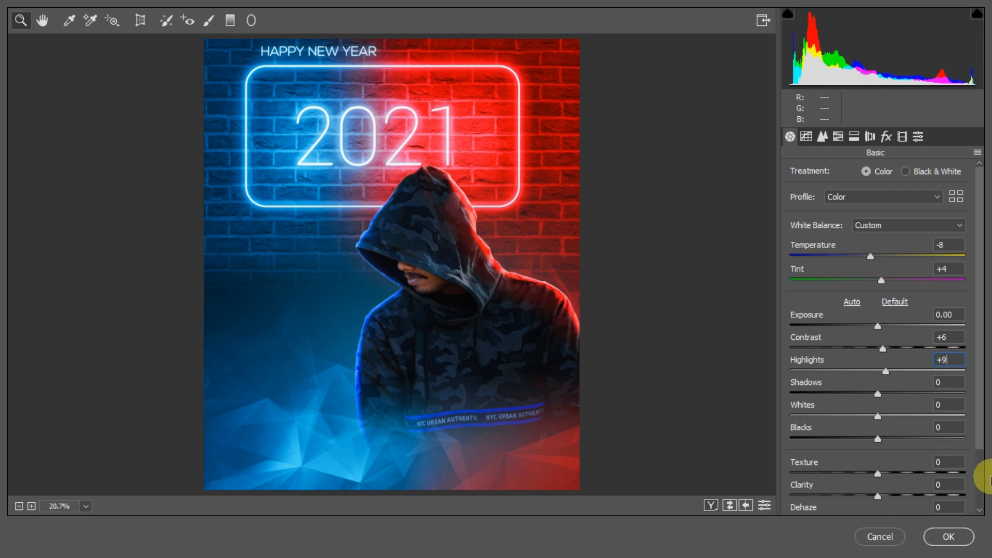
left_click(949, 484)
type("+13")
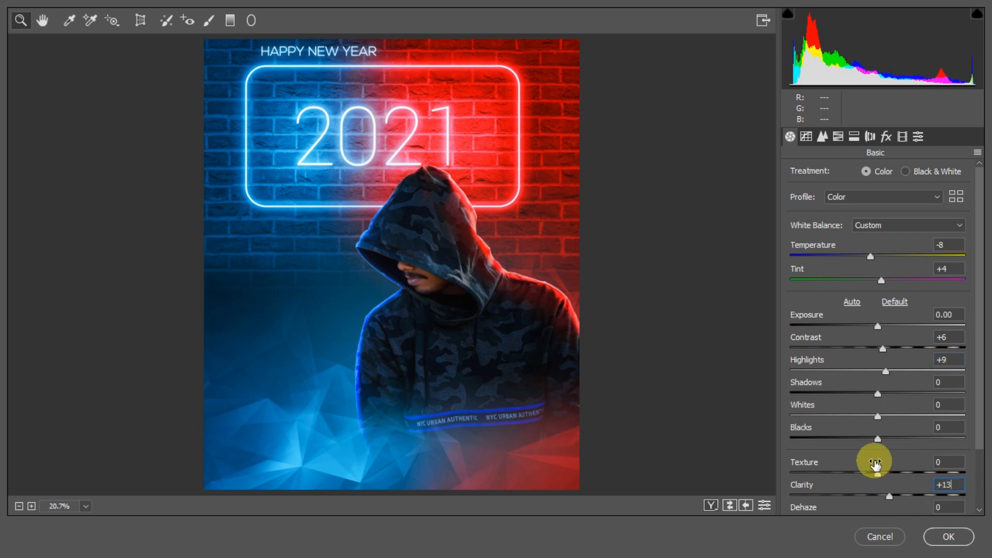
Step: Set the merged poster layer's Saturation to +5 in the basic Camera Raw adjustments
key("Tab")
key("Tab")
key("Tab")
type("+5")
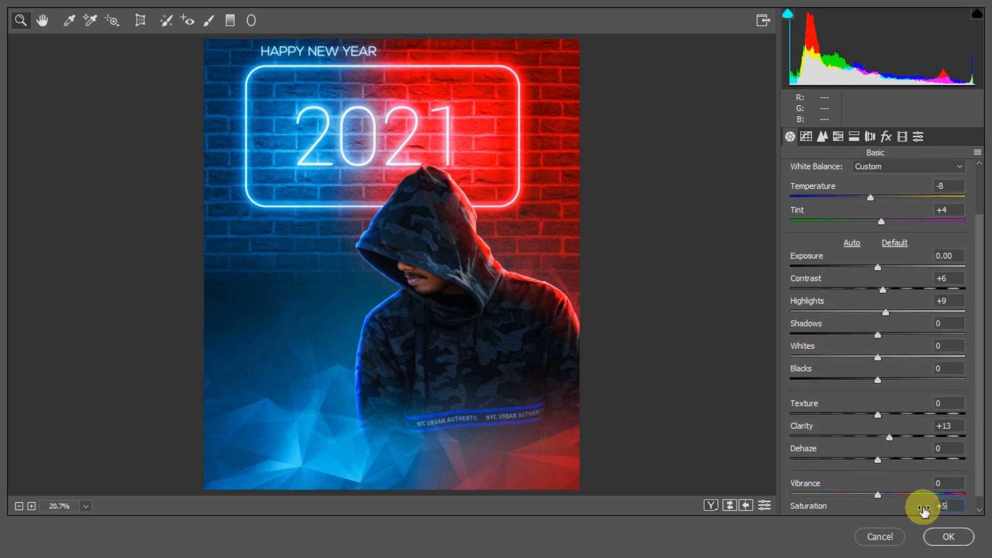
Step: Set the luminance noise reduction to 17 and the sharpening amount to 18 for the merged layer
left_click(821, 137)
left_click(822, 137)
left_click(950, 306)
type("17")
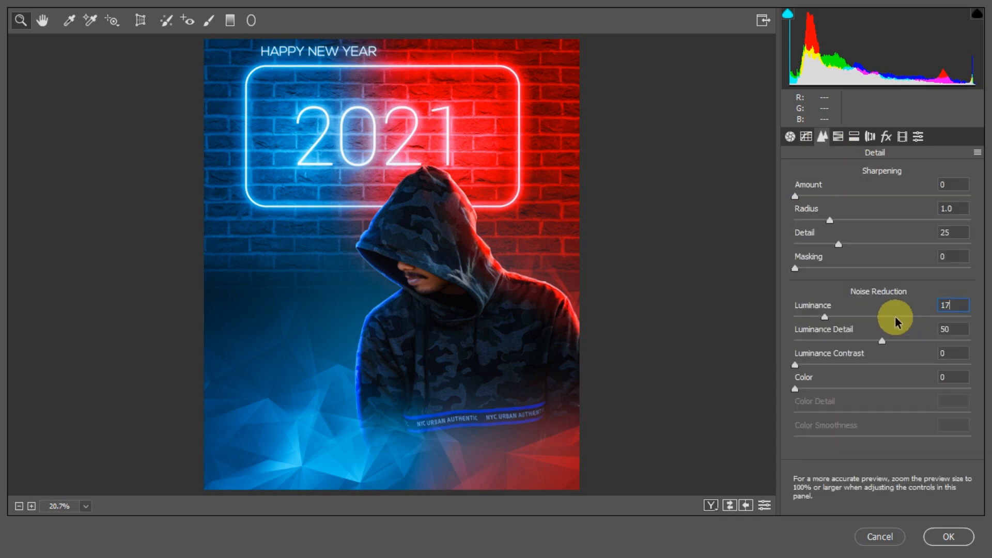
left_click(952, 183)
type("18")
Step: Shift the hue of the Blues to -8 in the HSL adjustments
left_click(837, 136)
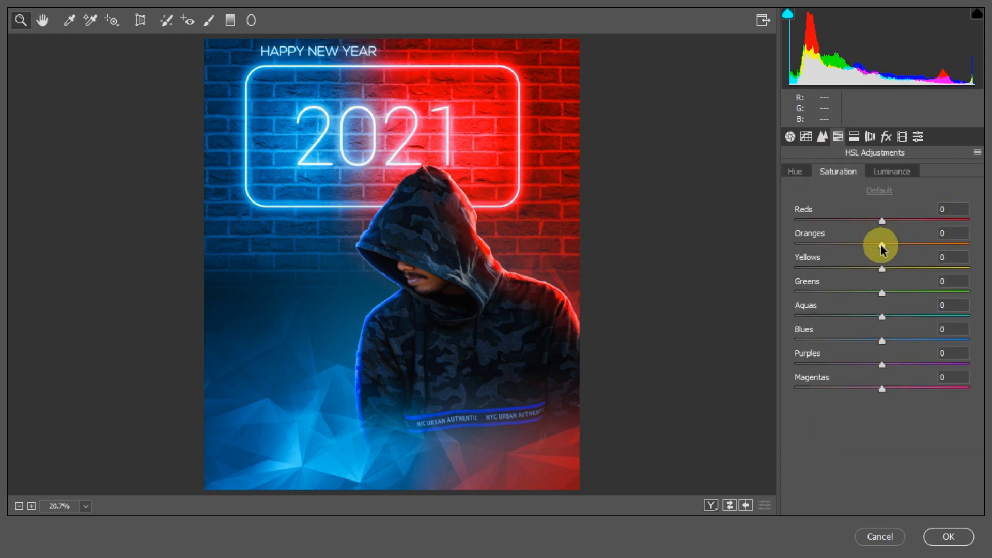
left_click(795, 171)
left_click(945, 330)
type("-8")
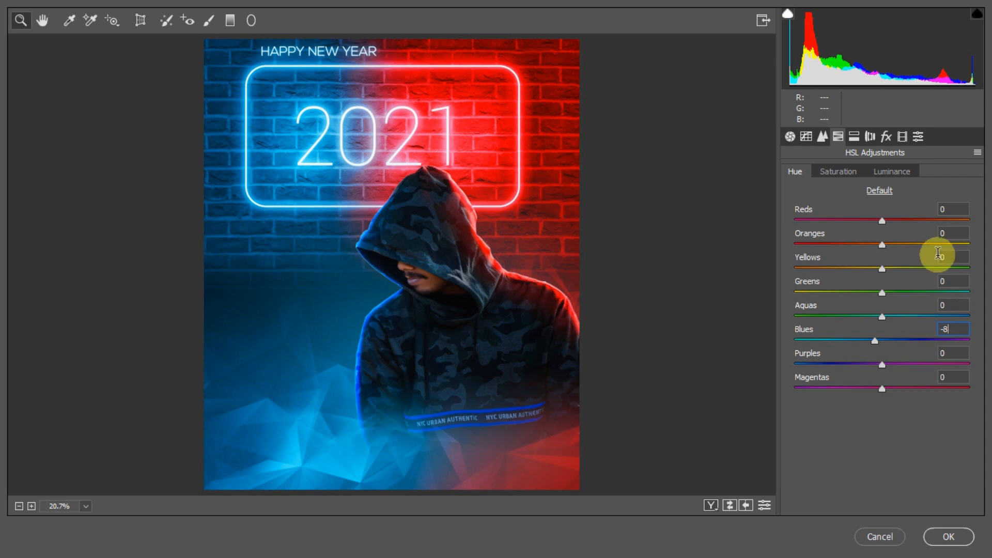
left_click_drag(881, 224, 880, 228)
Step: Set the post-crop vignetting amount to -33, raise its midpoint slightly, and apply the Camera Raw Filter to the merged layer
left_click(854, 137)
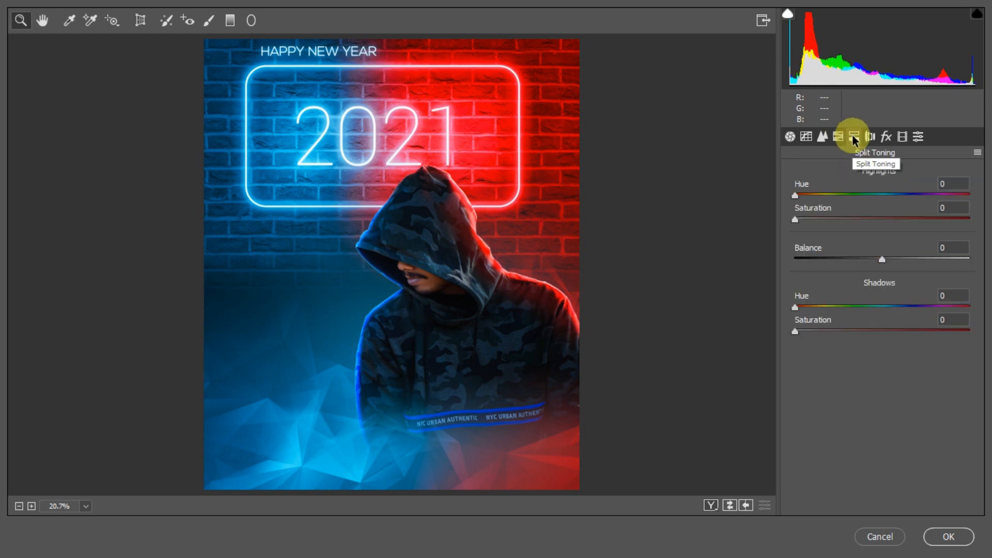
left_click(886, 137)
left_click_drag(882, 325, 858, 333)
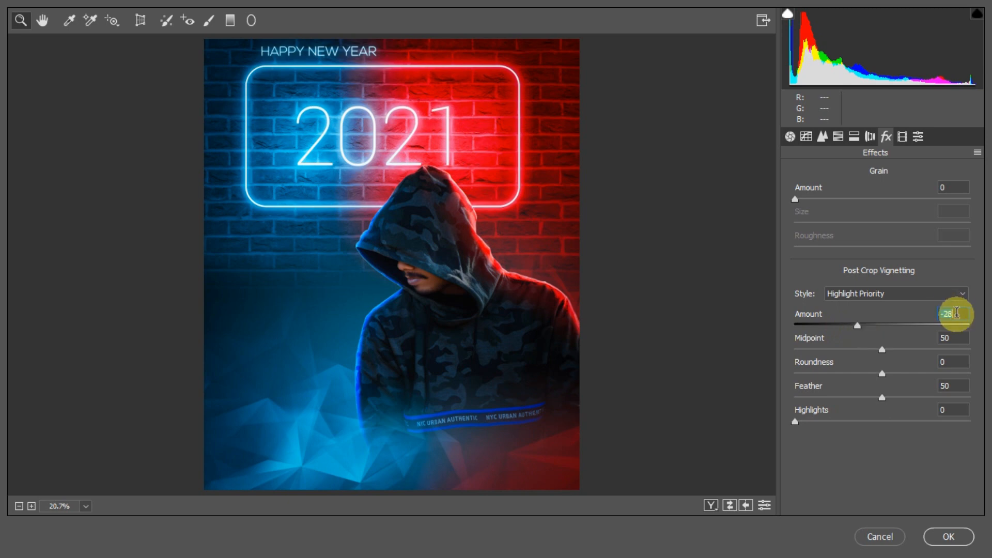
left_click_drag(958, 312, 944, 315)
type("33")
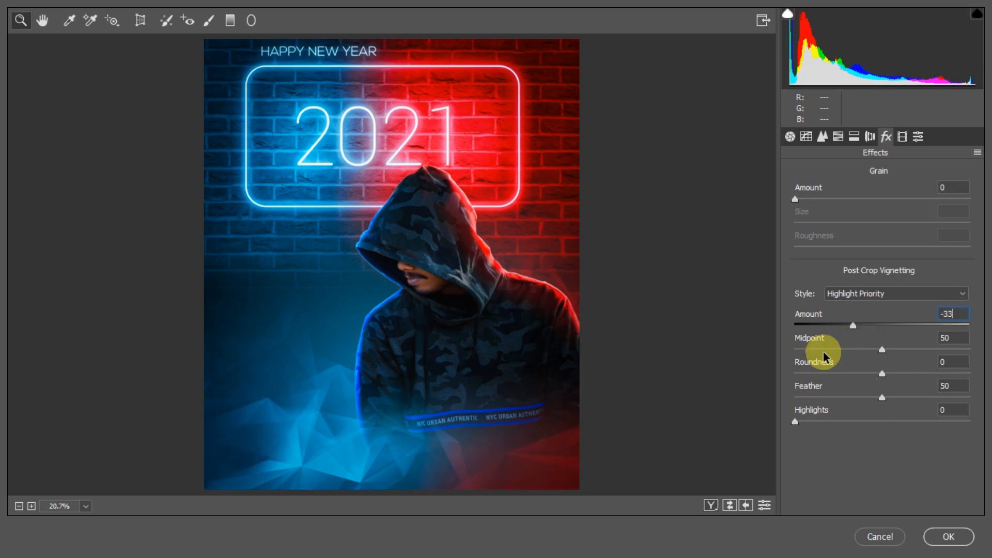
mouse_move(882, 349)
left_mouse_down()
mouse_move(918, 353)
mouse_move(884, 356)
left_mouse_up()
left_click(948, 536)
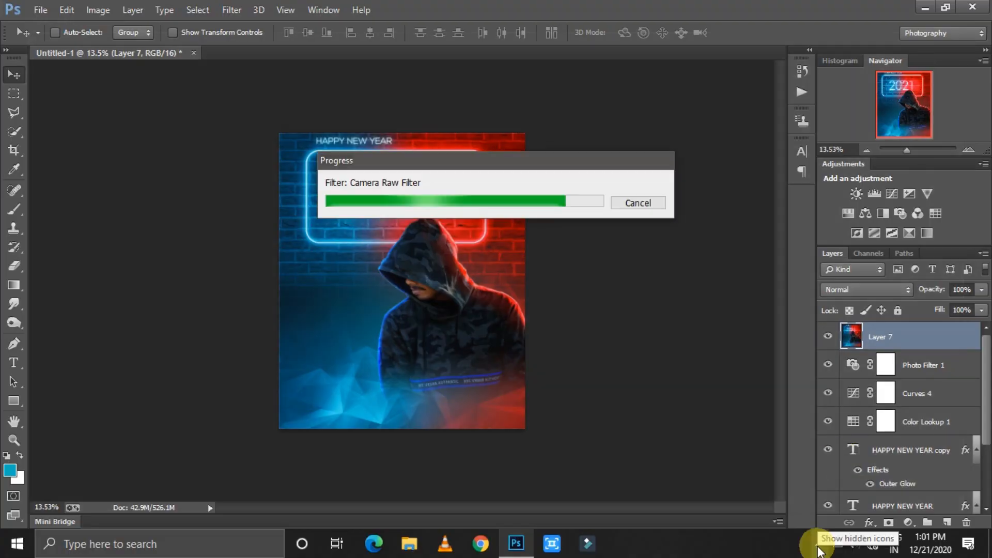